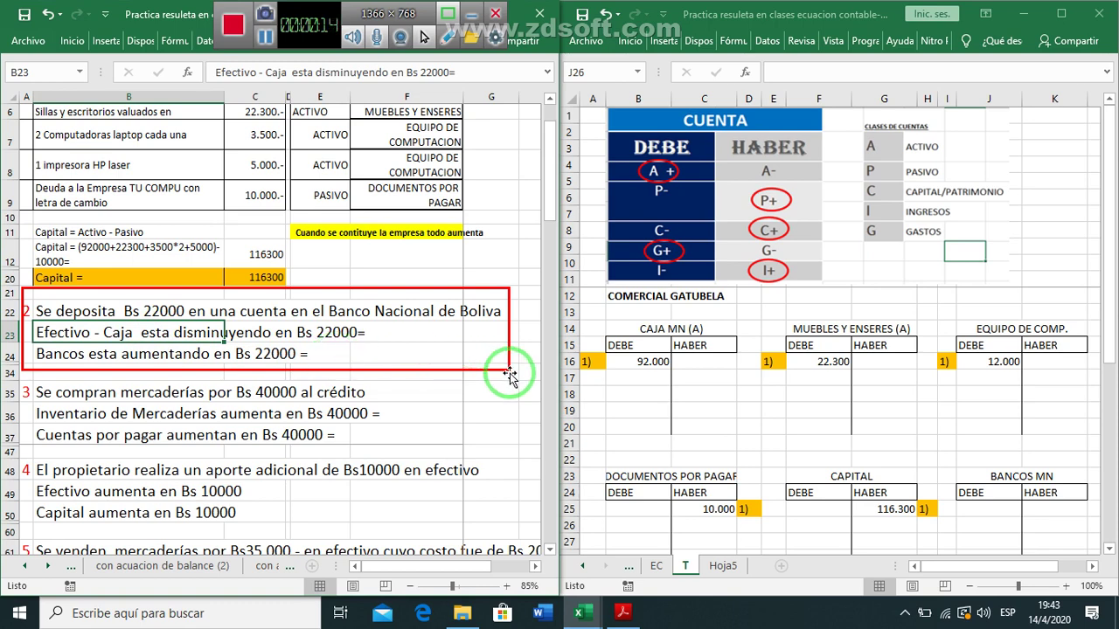
Append "CAJA MN =" to the Efectivo - Caja line in B23 and check the account's class in the PLAN DE CUENTAS PDF.
key(F2)
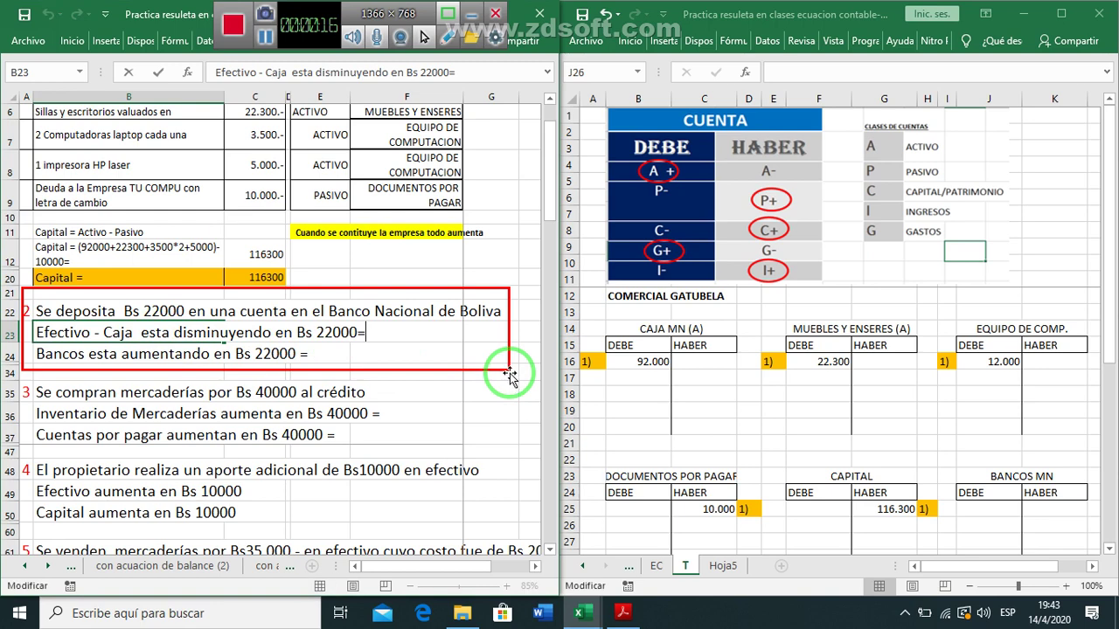
text(CAJA MN =)
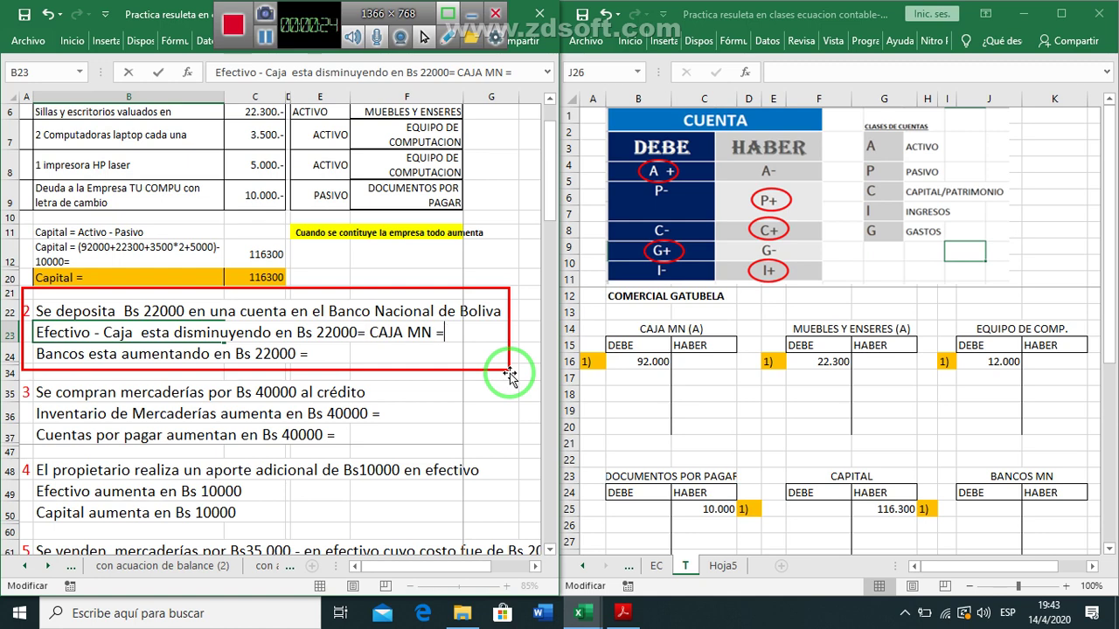
click(623, 611)
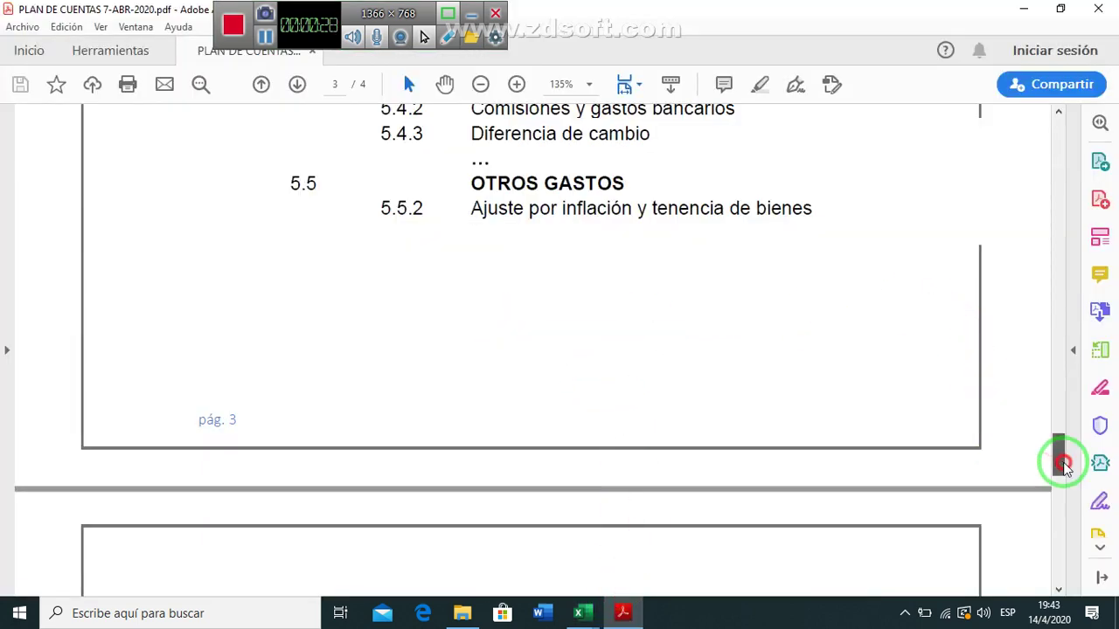
drag(1059, 462, 1111, 131)
scroll(769, 305, down, 3)
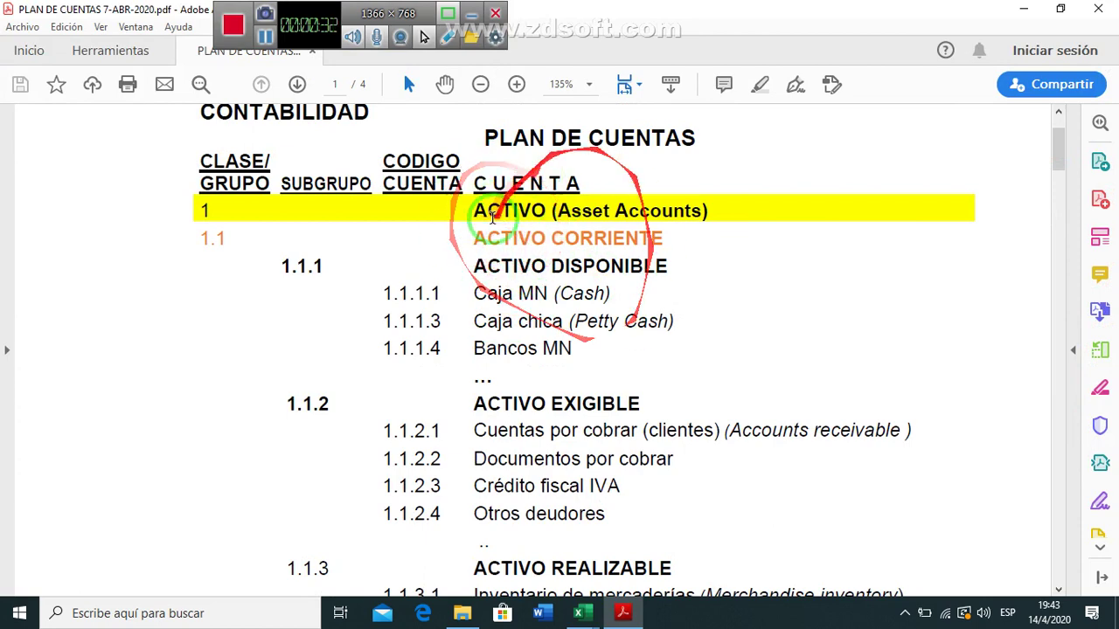
drag(505, 230, 577, 429)
click(622, 613)
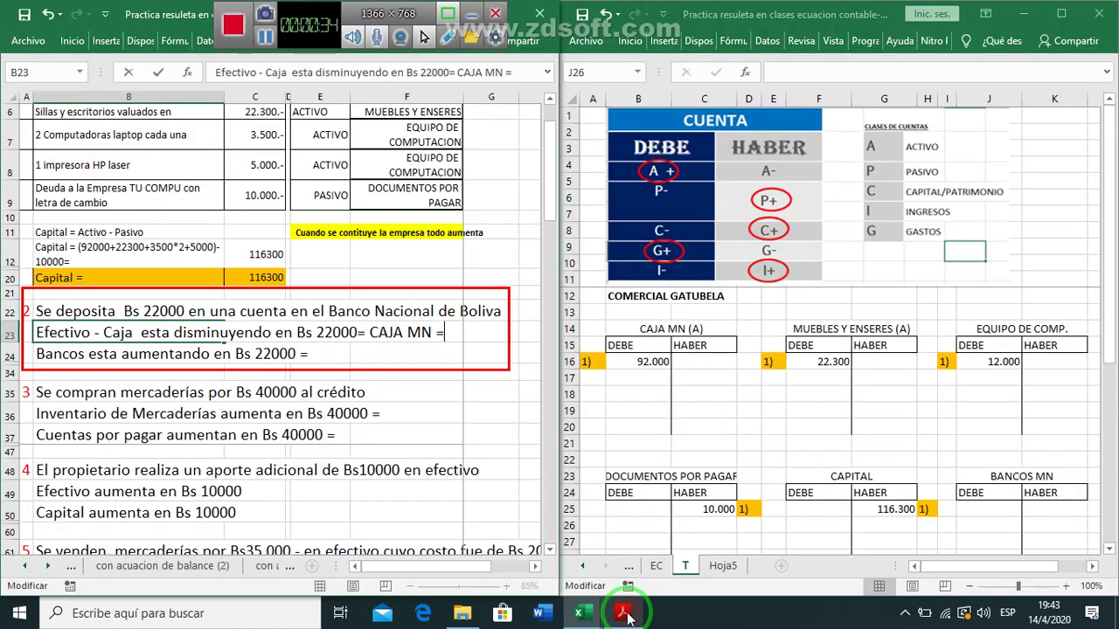
Complete the Efectivo - Caja line in B23 with "ACTIVO - = HABER" after CAJA MN.
drag(612, 595, 394, 376)
text(=AC)
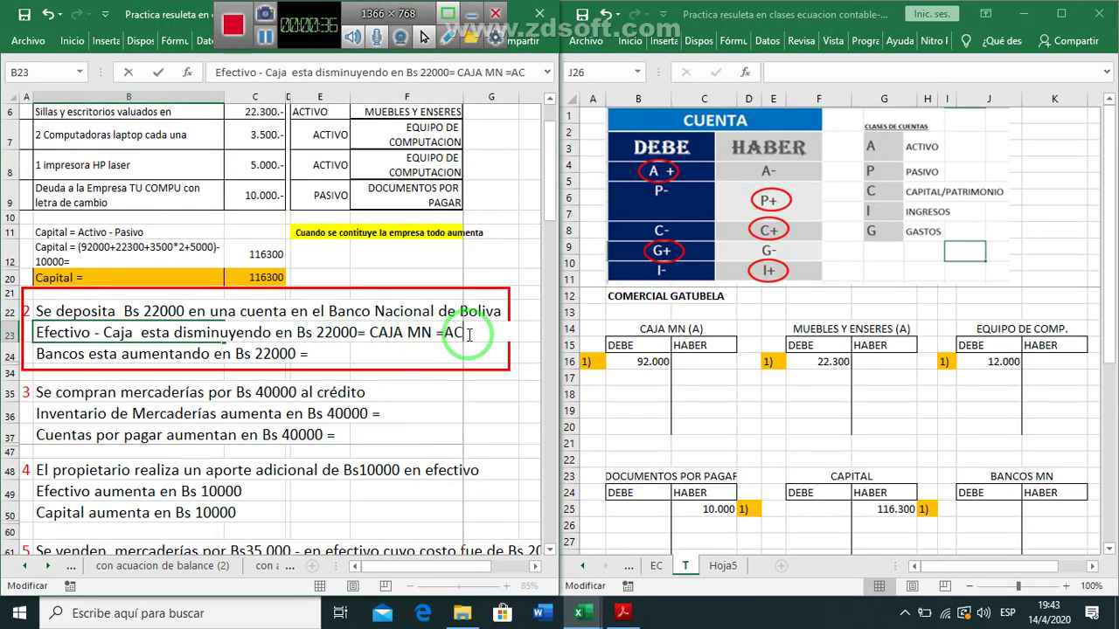
text(TIVO )
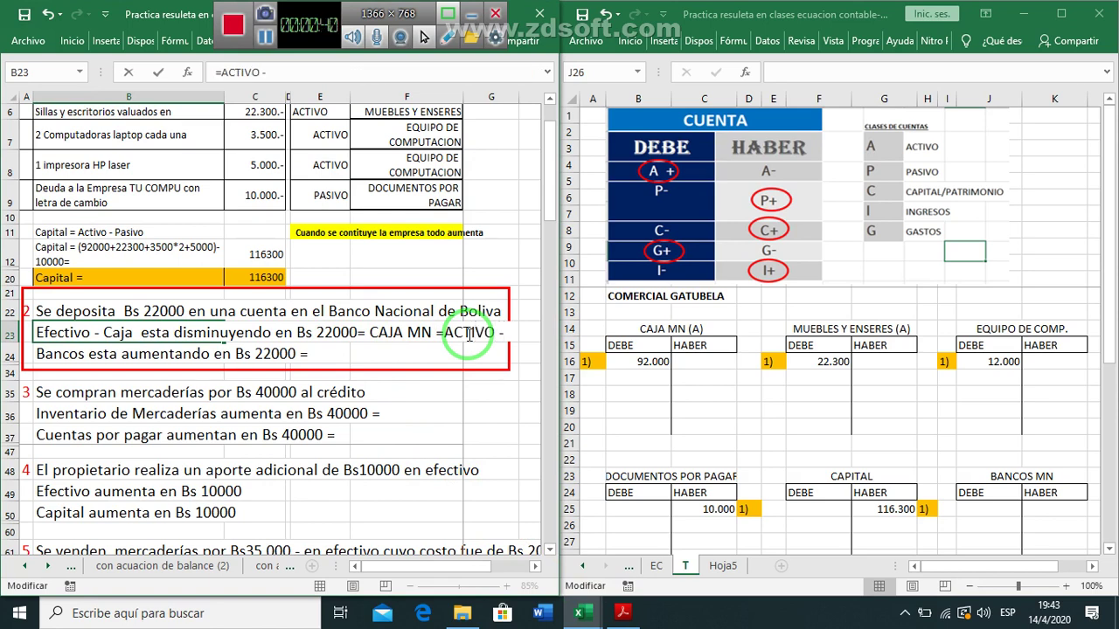
text(-=)
key(Left)
text(HABER)
key(Return)
key(Up)
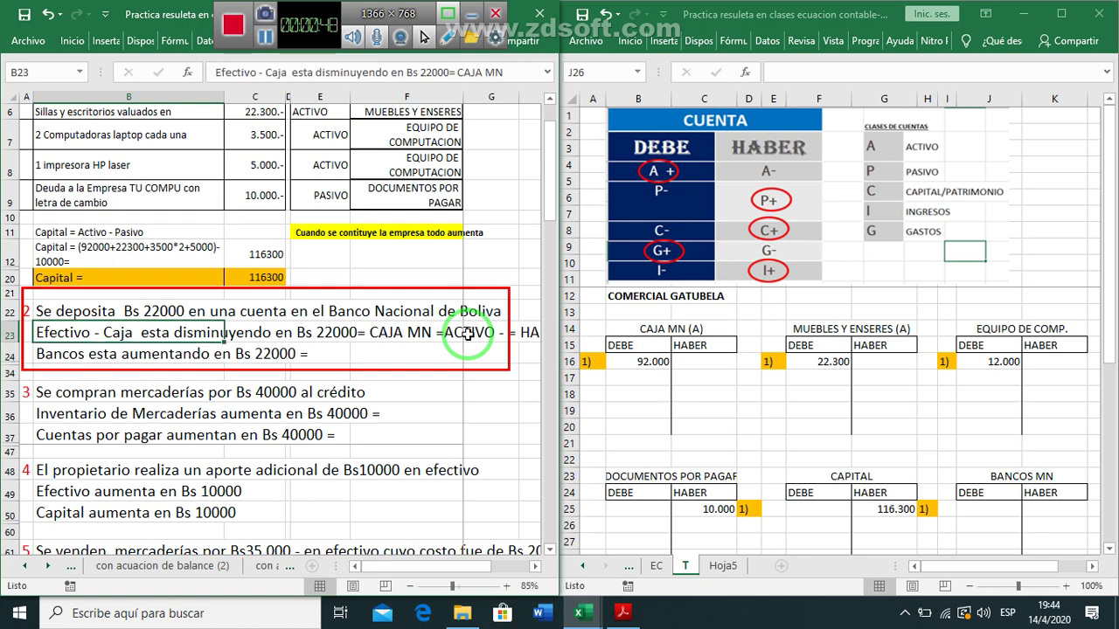
Append "BANCOS MN = ACTIVO + = DEBE" to the Bancos line in B24 of transaction 2.
ctrl+scroll(468, 334, down, 1)
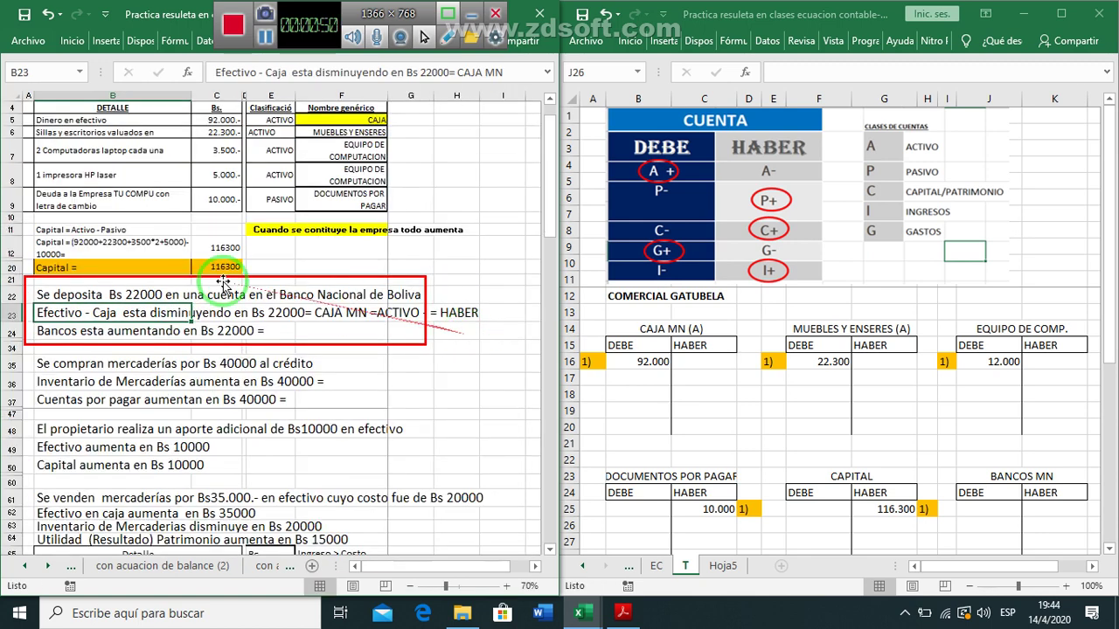
click(113, 332)
key(F2)
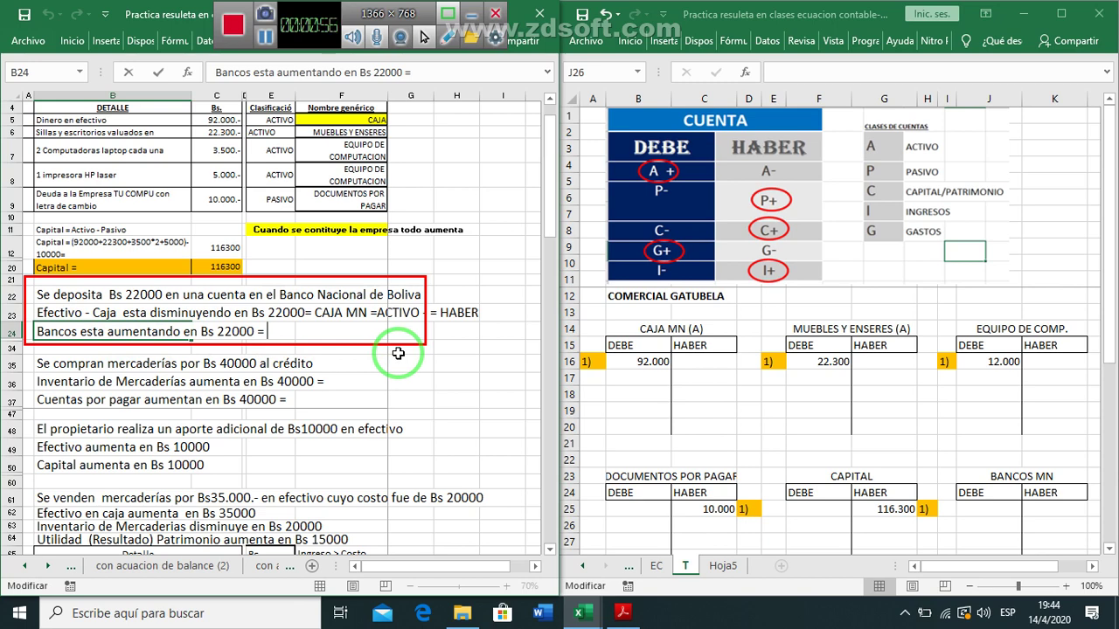
text(BANCOS MN)
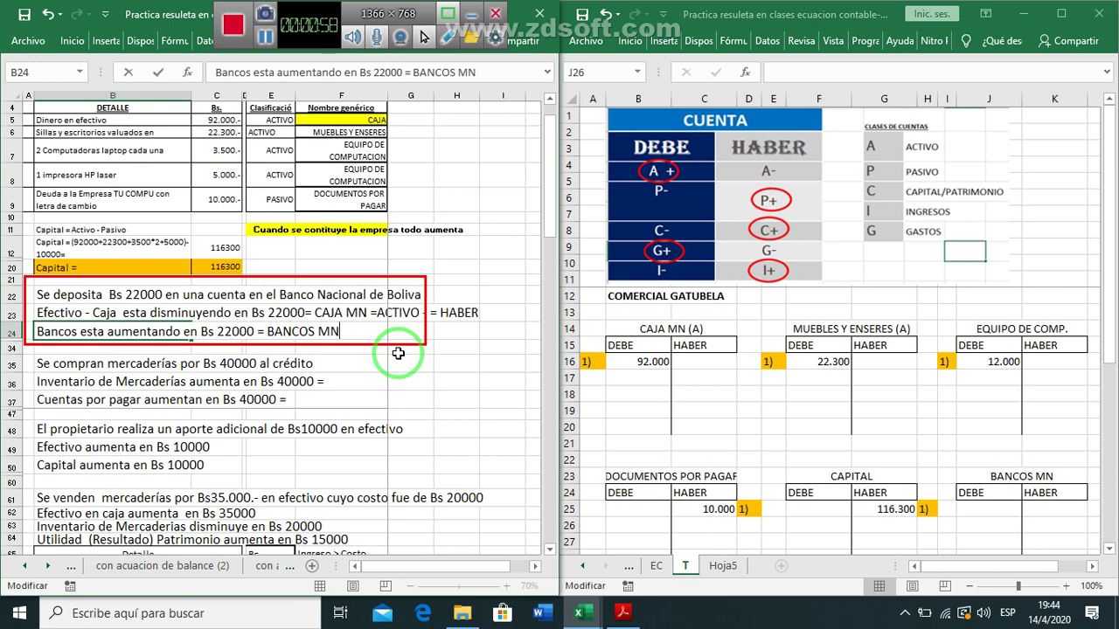
text( 0)
key(BackSpace)
text(= ACTIVO)
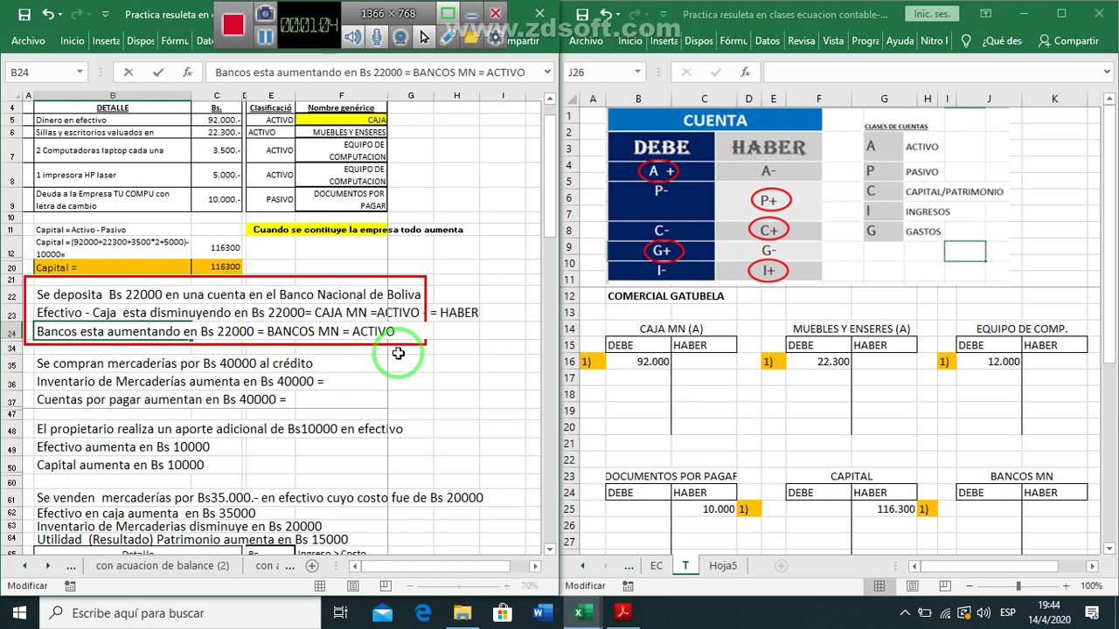
text( + = DEBE)
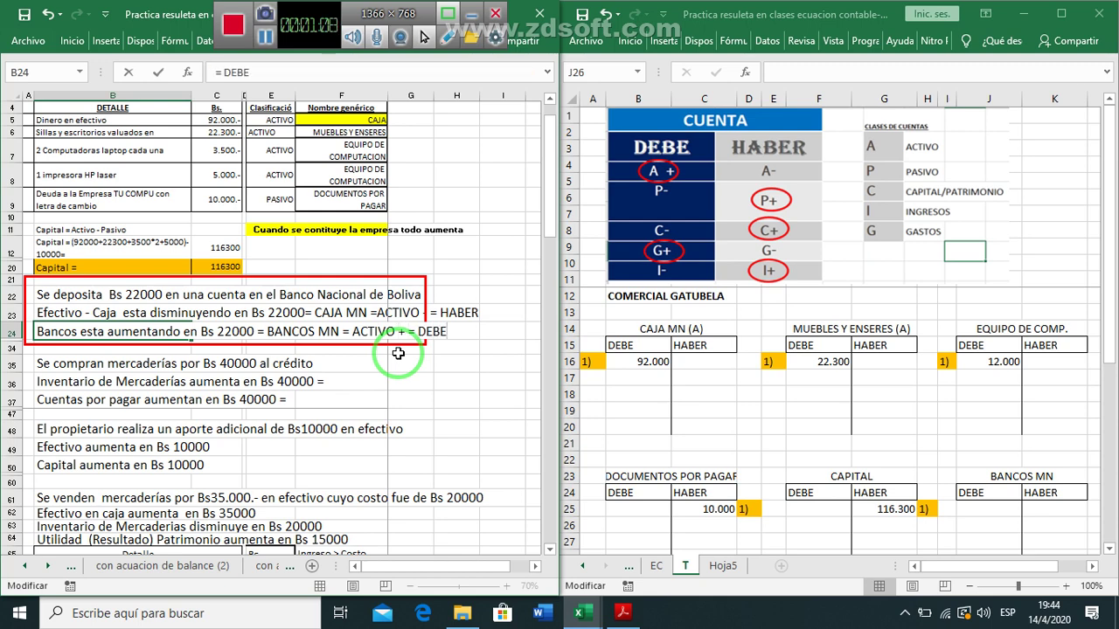
key(Return)
drag(441, 312, 470, 303)
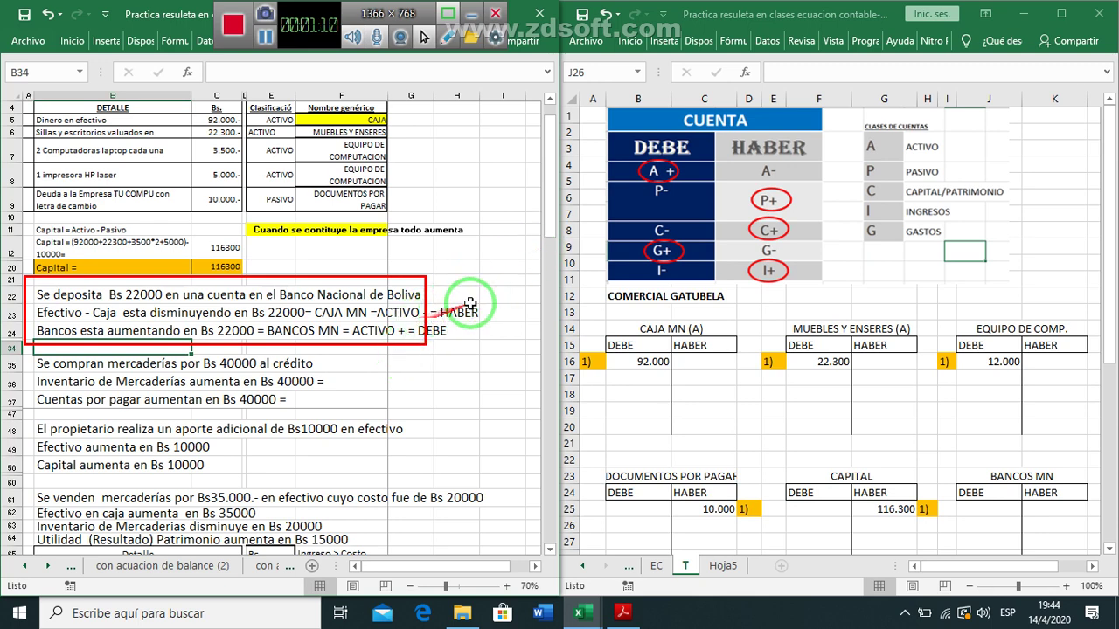
Enter 22000 in the HABER column of the CAJA MN account, cell C16 of the T-accounts sheet.
click(799, 380)
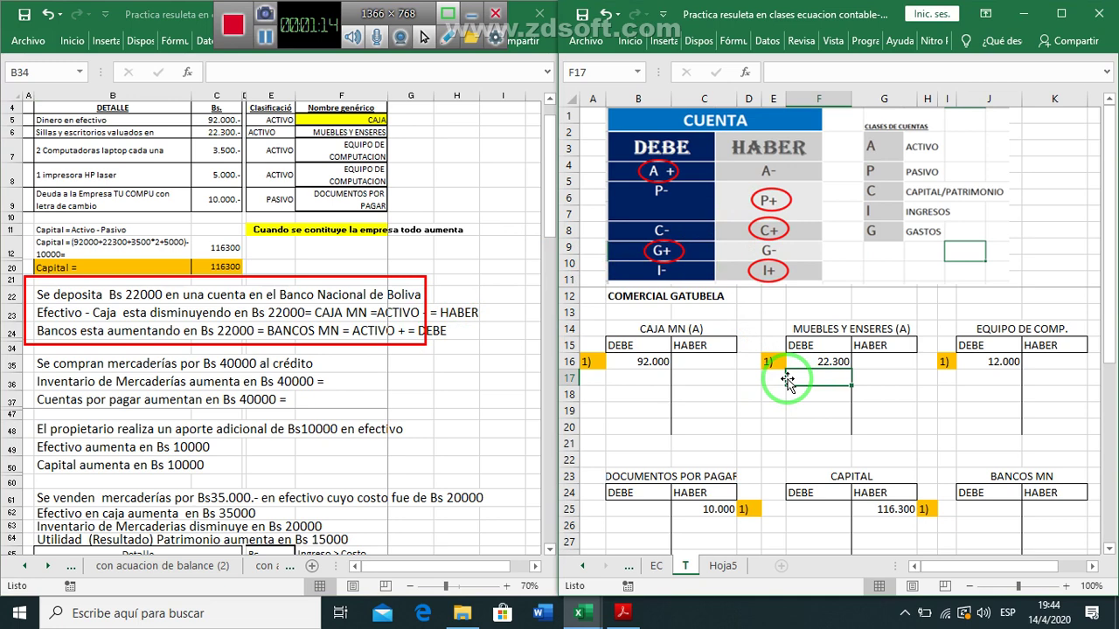
key(Left)
key(Left)
key(Left)
key(Up)
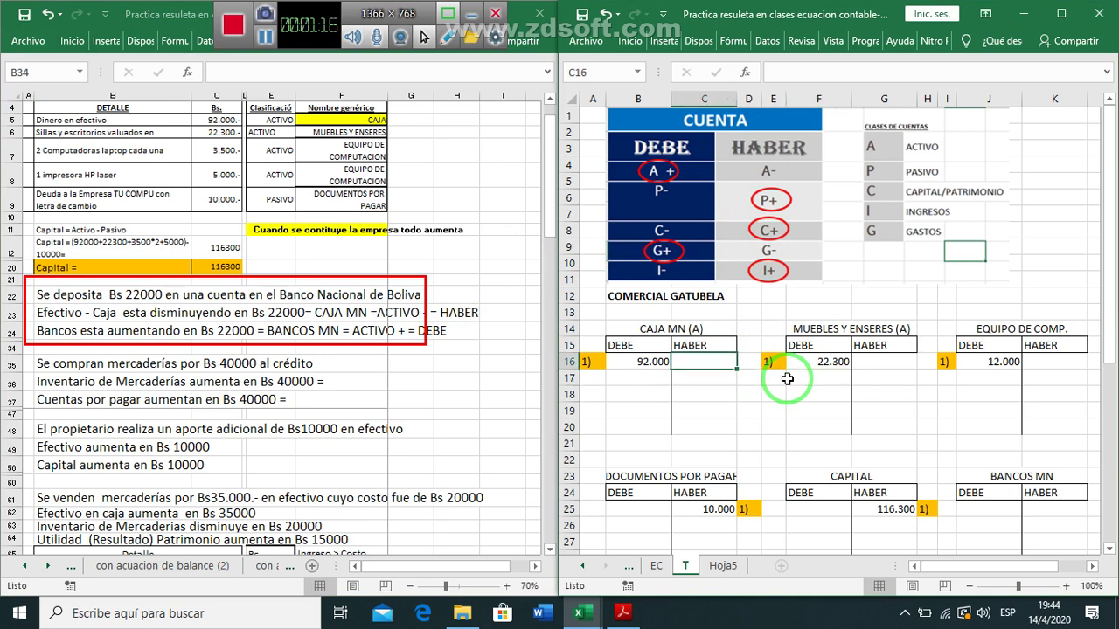
text(22000)
key(Return)
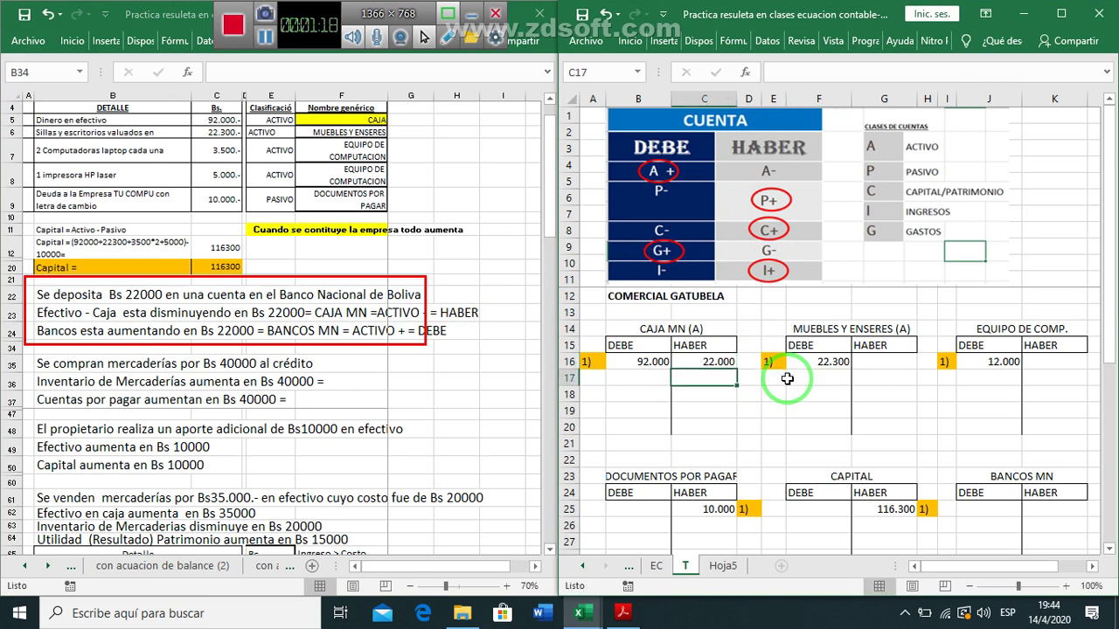
Label the CAJA MN credit with "(2" in D16 and fill that cell yellow.
key(Up)
key(Right)
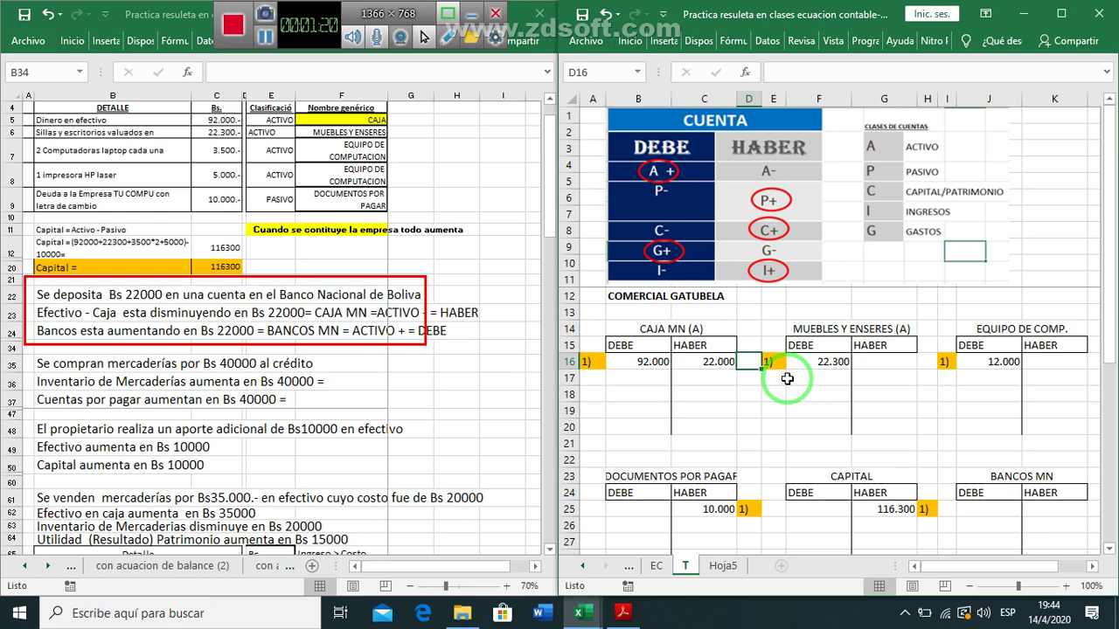
text((2)
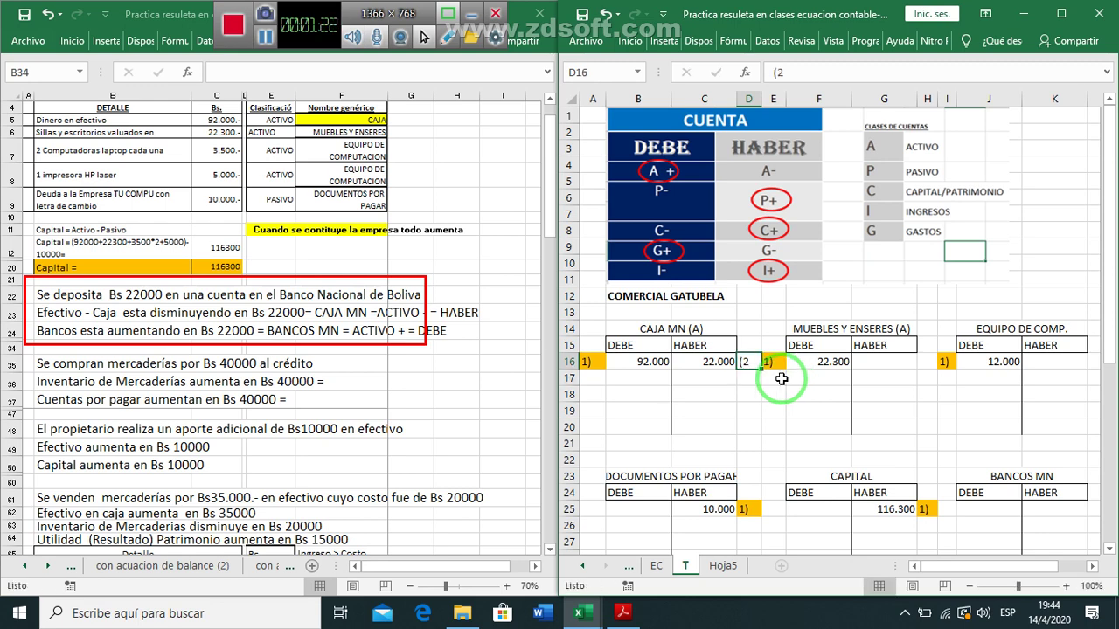
drag(748, 361, 712, 361)
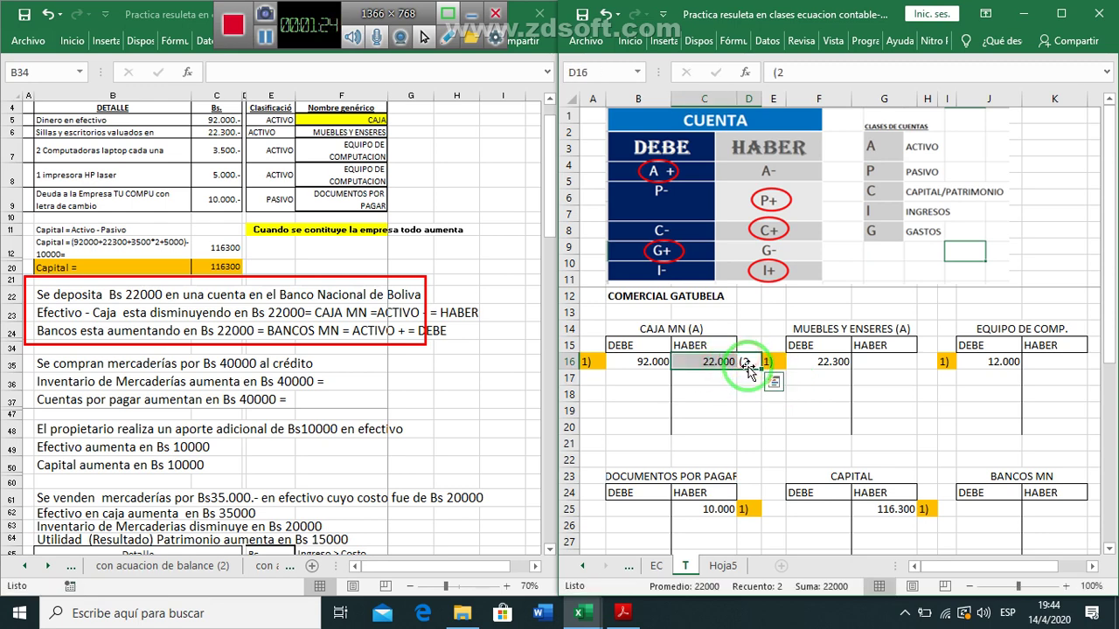
click(748, 362)
right_click(749, 366)
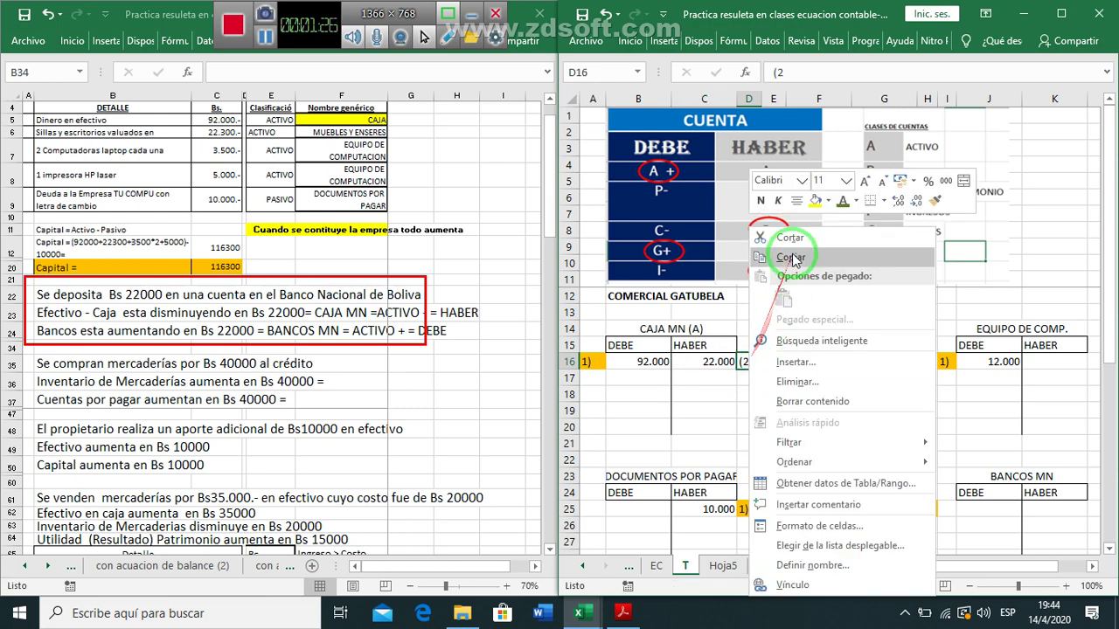
drag(790, 319, 948, 395)
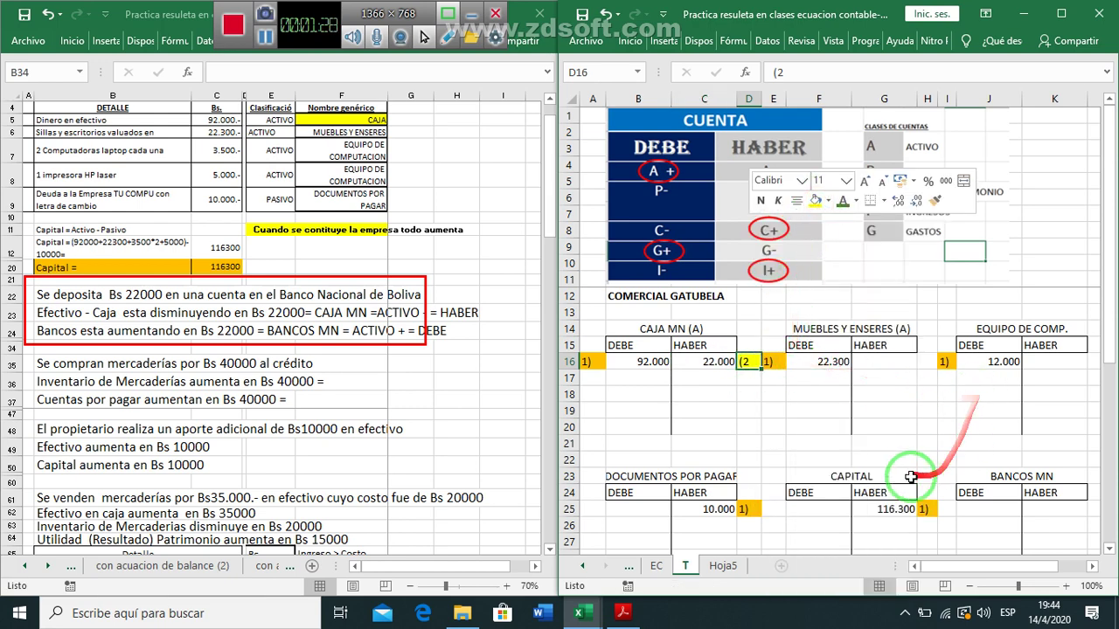
Re-enter the account heading BANCOS MN in J23 and record 22000 in its DEBE column, cell J25.
click(1013, 476)
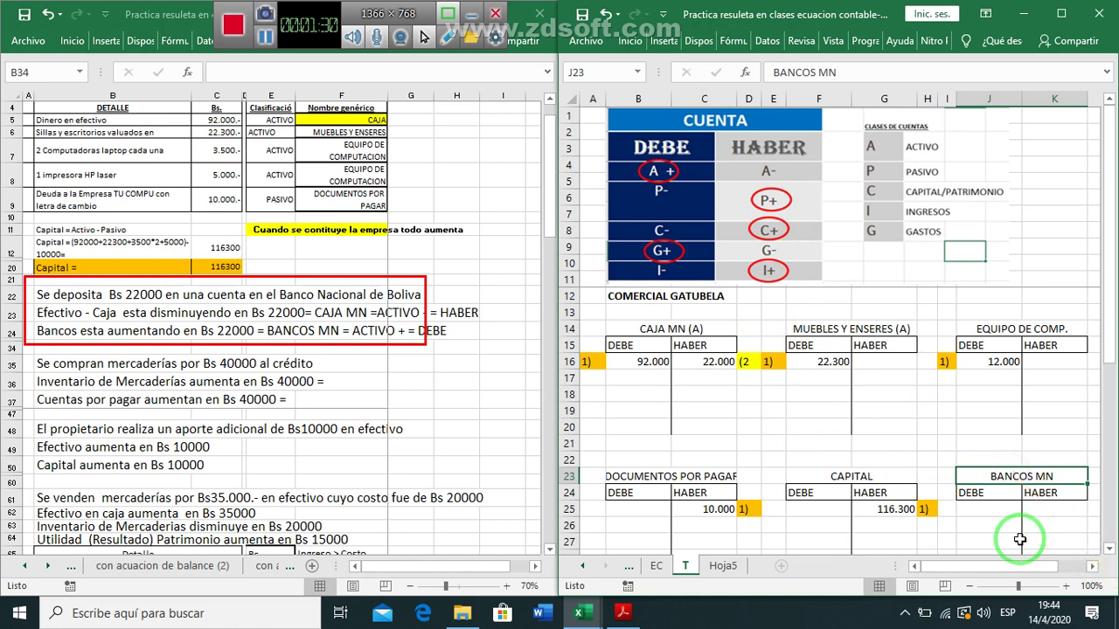
text(BANCOS MN)
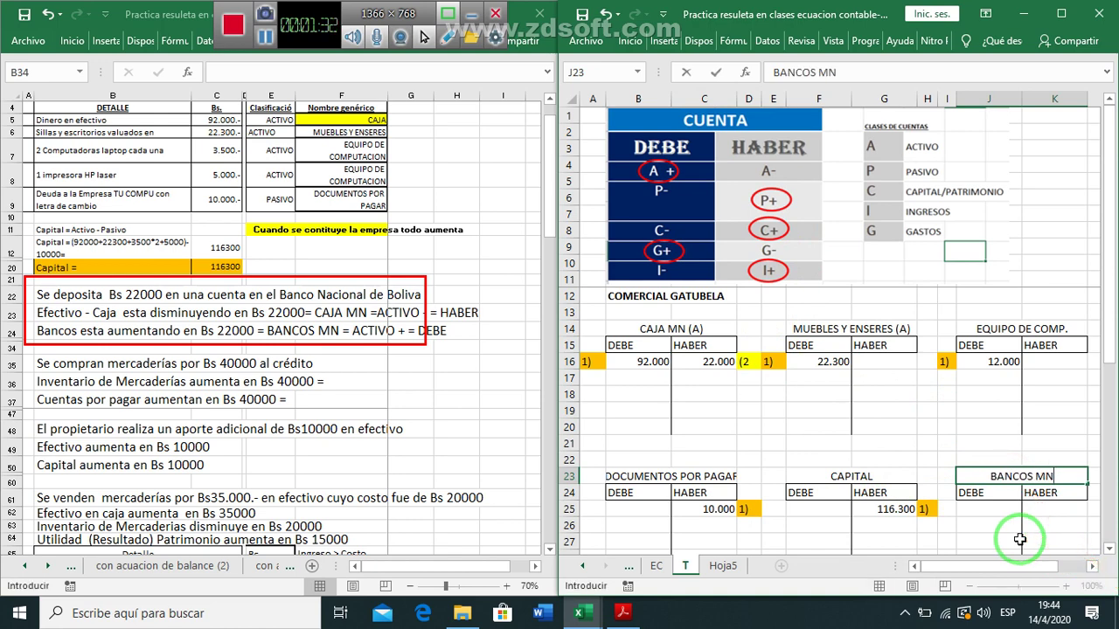
key(Return)
key(Return)
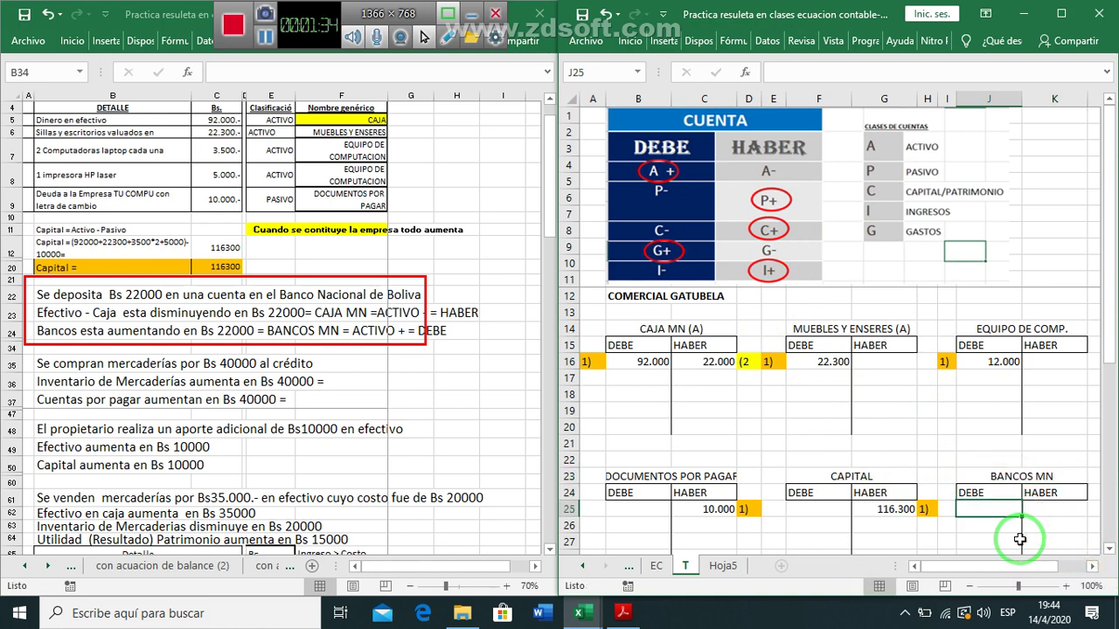
text(22000)
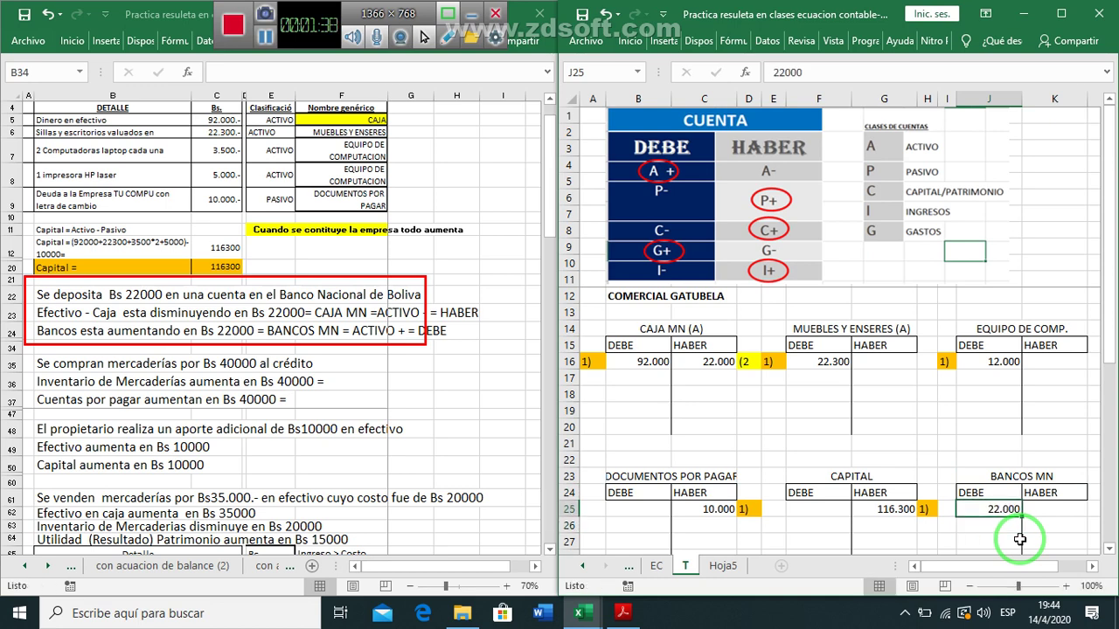
Copy the yellow "(2" label from D16 to I25, beside the BANCOS MN debit.
key(Left)
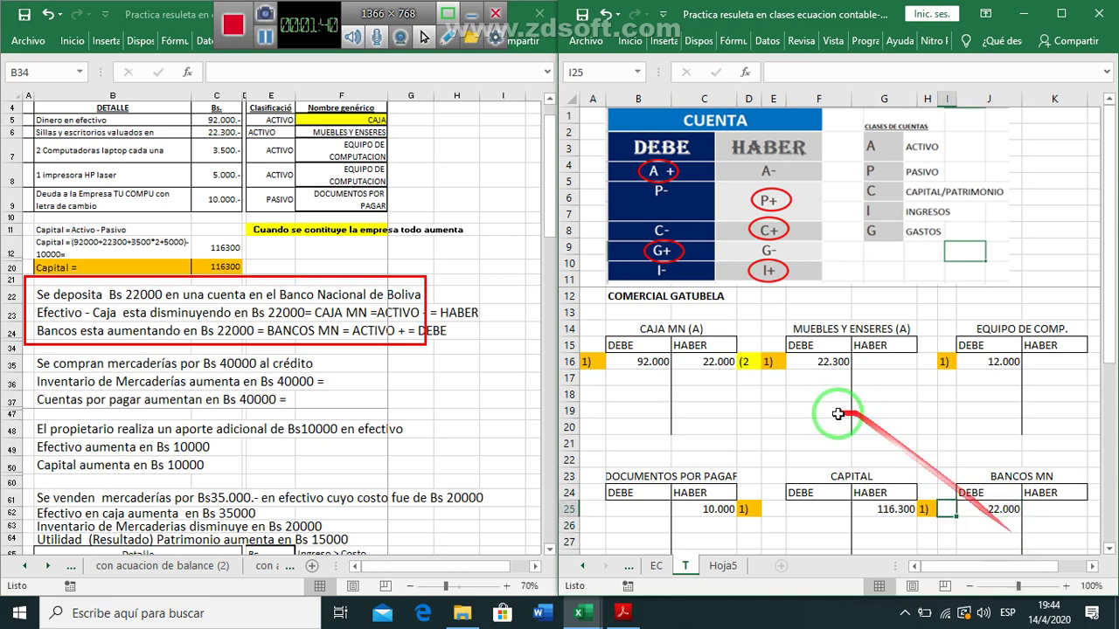
click(751, 362)
key(ctrl+c)
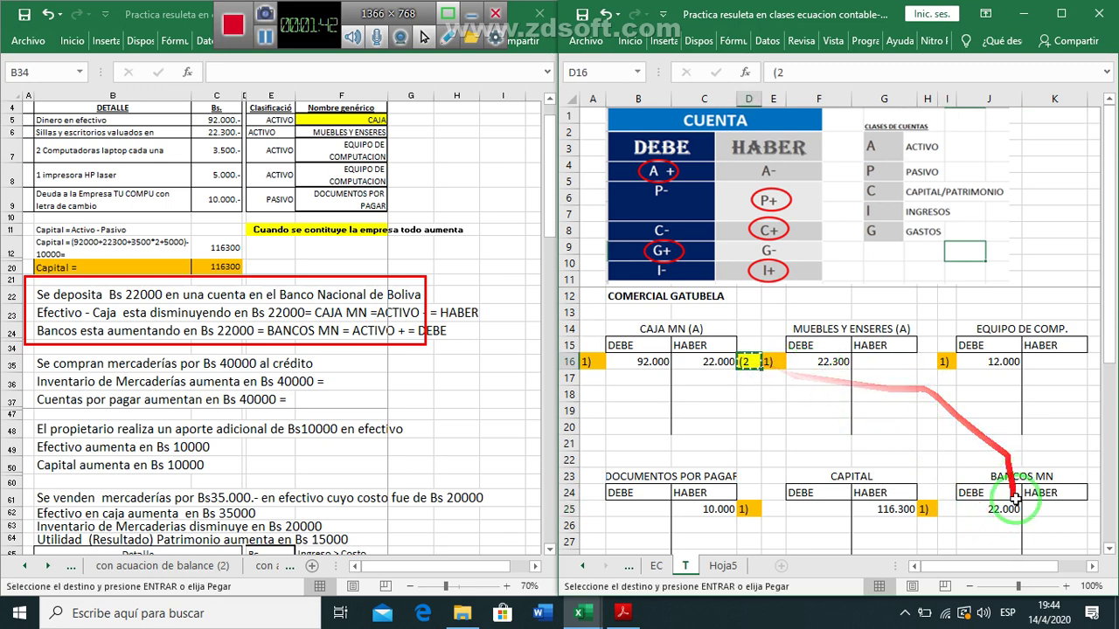
click(945, 508)
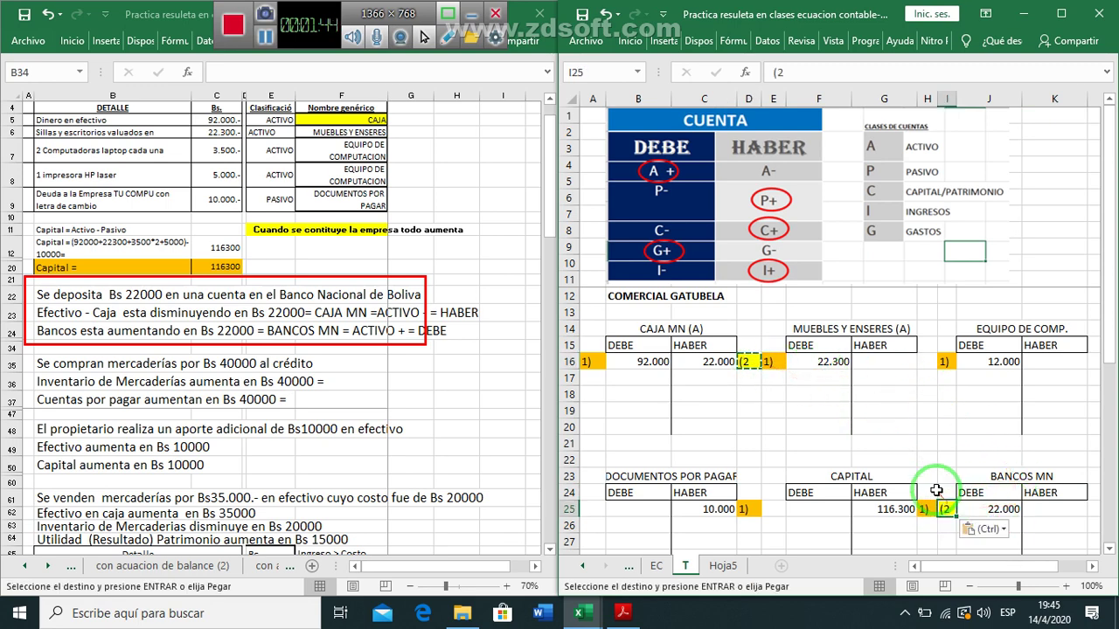
click(266, 44)
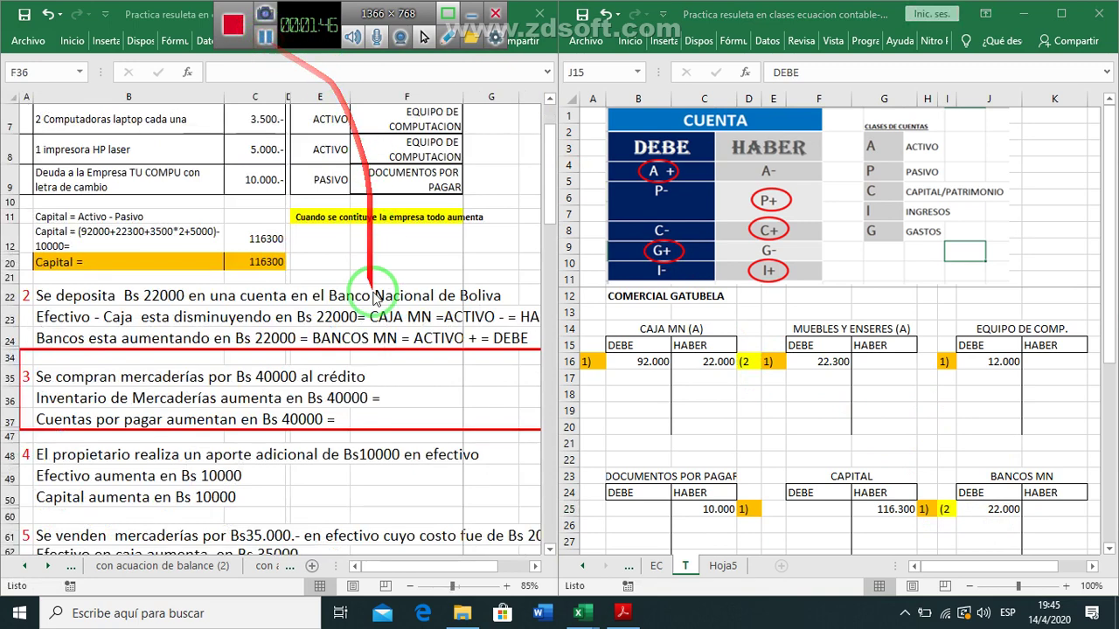
Add the class "(A)" to the EQUIPO DE COMP. account heading in J14.
double_click(992, 330)
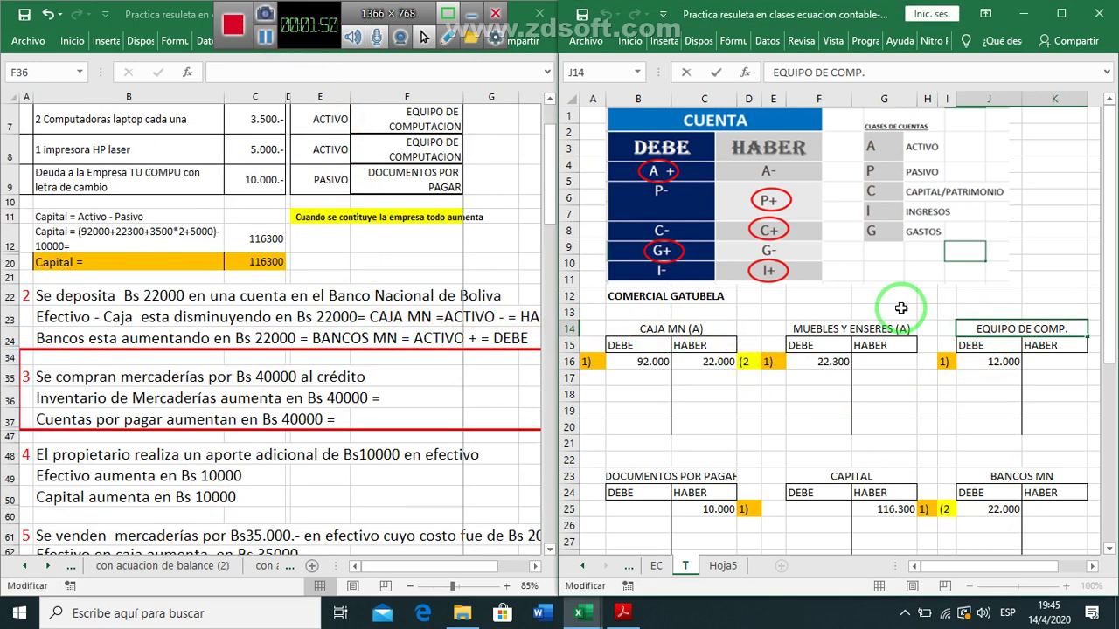
text((A)
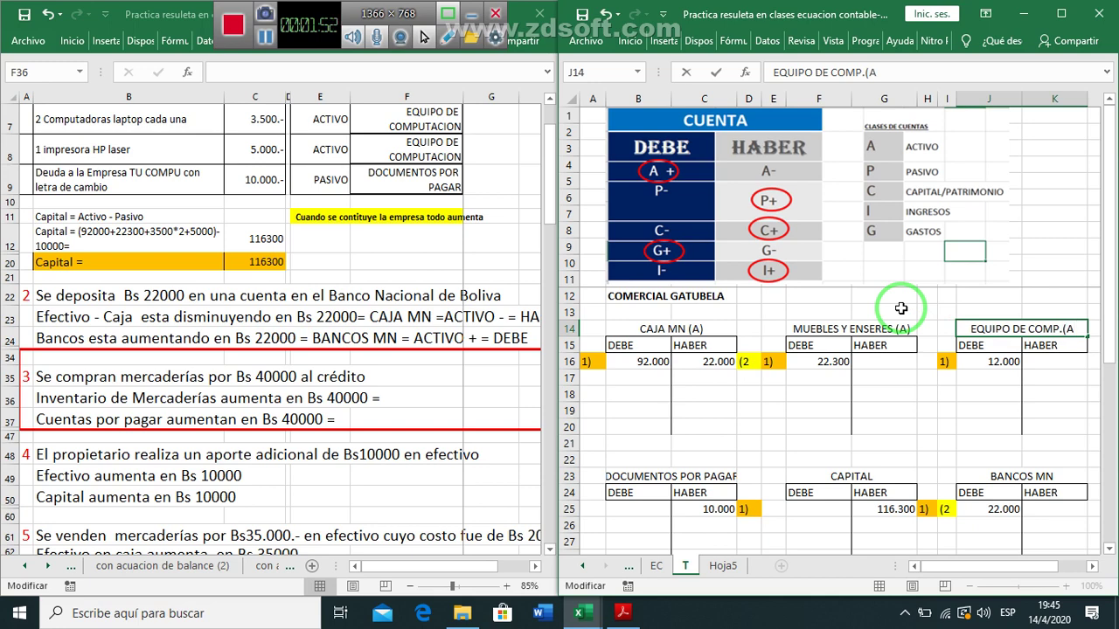
text())
key(Return)
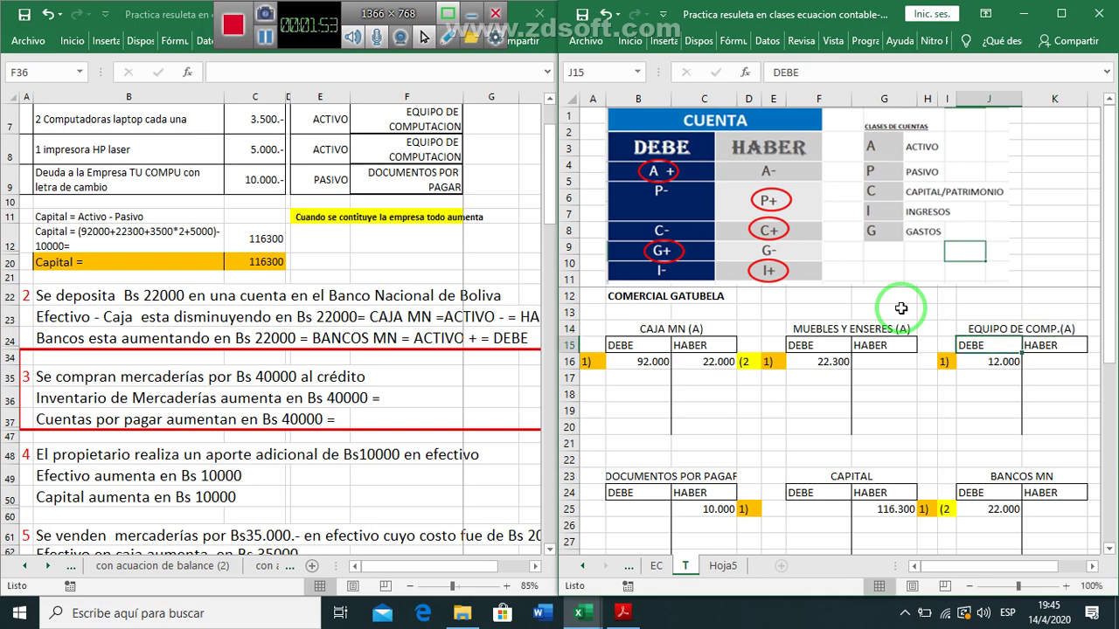
Shorten the DOCUMENTOS POR PAGAR heading in B23 and add its class so it reads "DOC. POR PAGAR (P)".
click(679, 465)
click(674, 472)
double_click(674, 473)
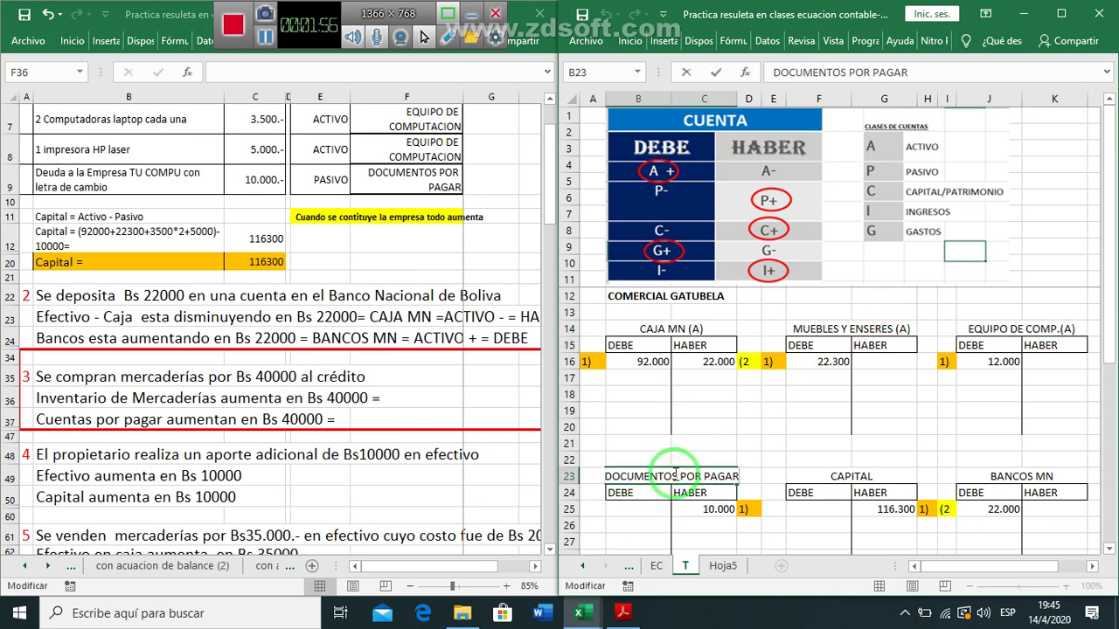
click(679, 472)
key(BackSpace)
key(BackSpace)
key(BackSpace)
key(BackSpace)
key(BackSpace)
key(BackSpace)
key(BackSpace)
key(BackSpace)
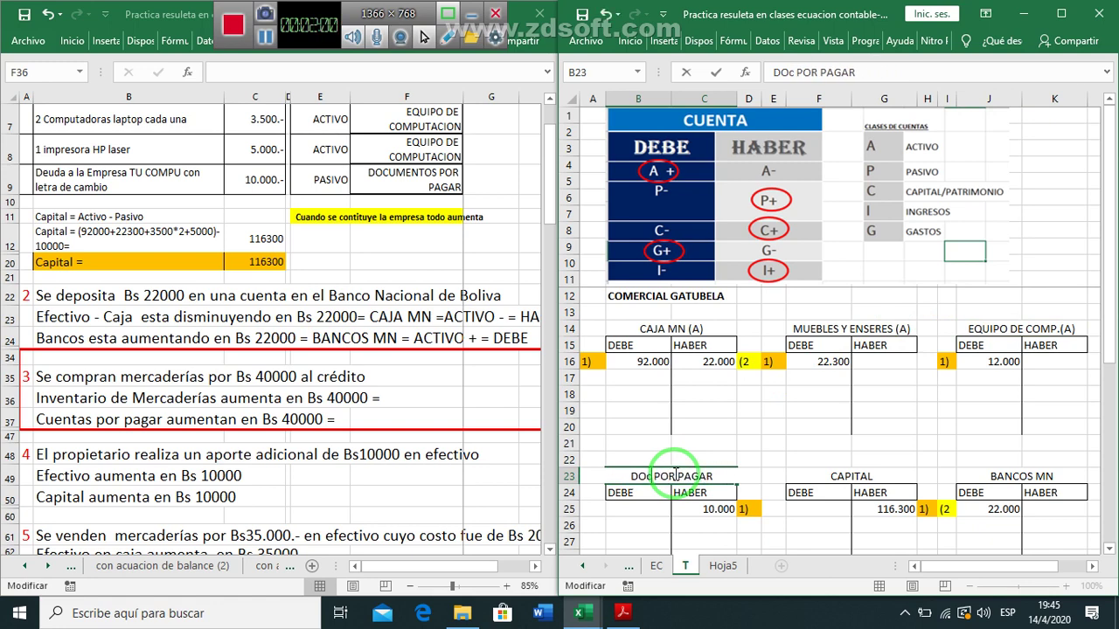
text(C.)
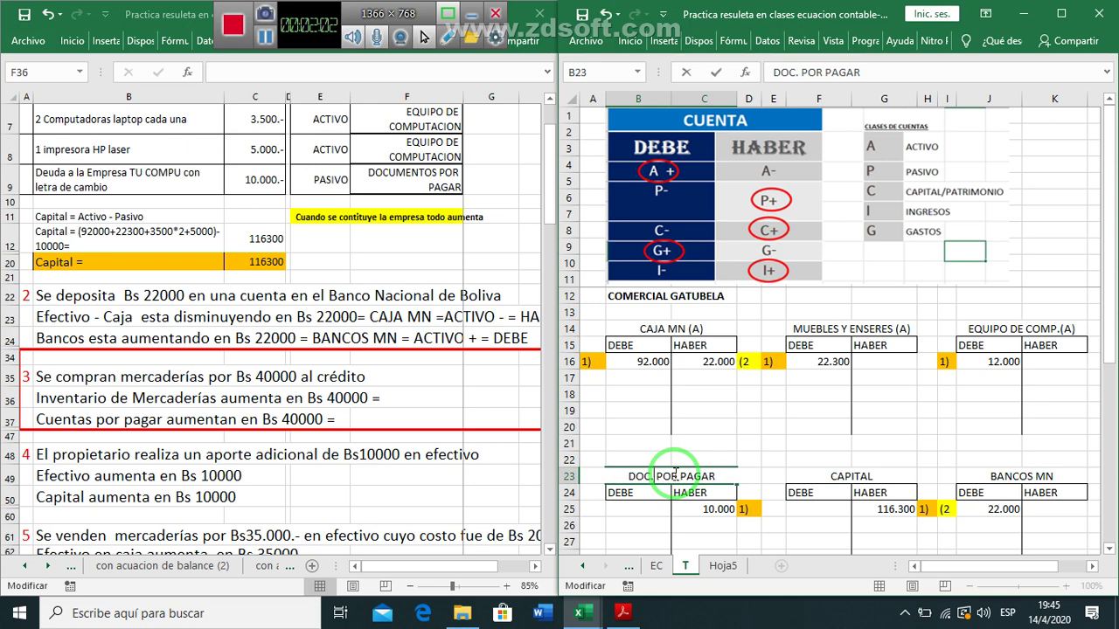
text( (p)
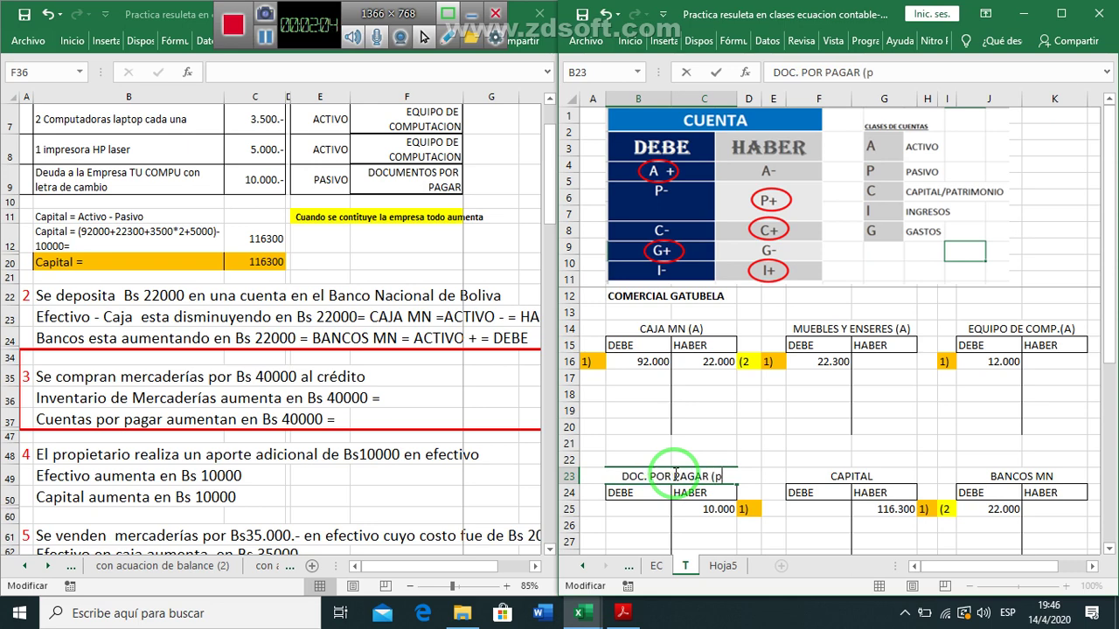
key(BackSpace)
text(P))
key(Return)
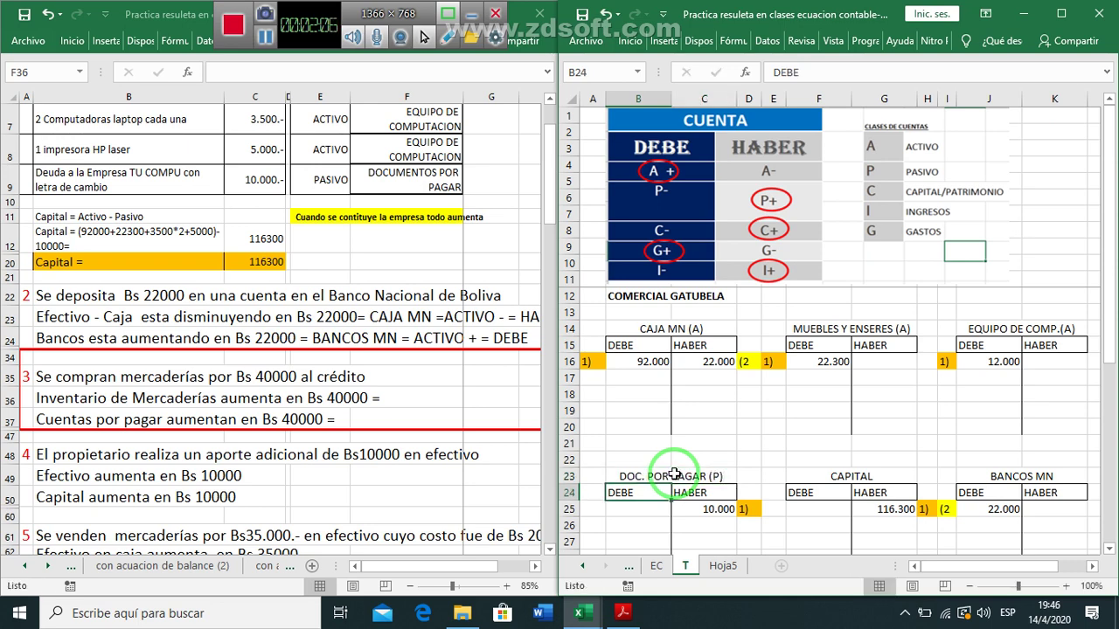
Add the class "(C)" to the CAPITAL account heading in F23.
key(Up)
key(Right)
key(Right)
key(F2)
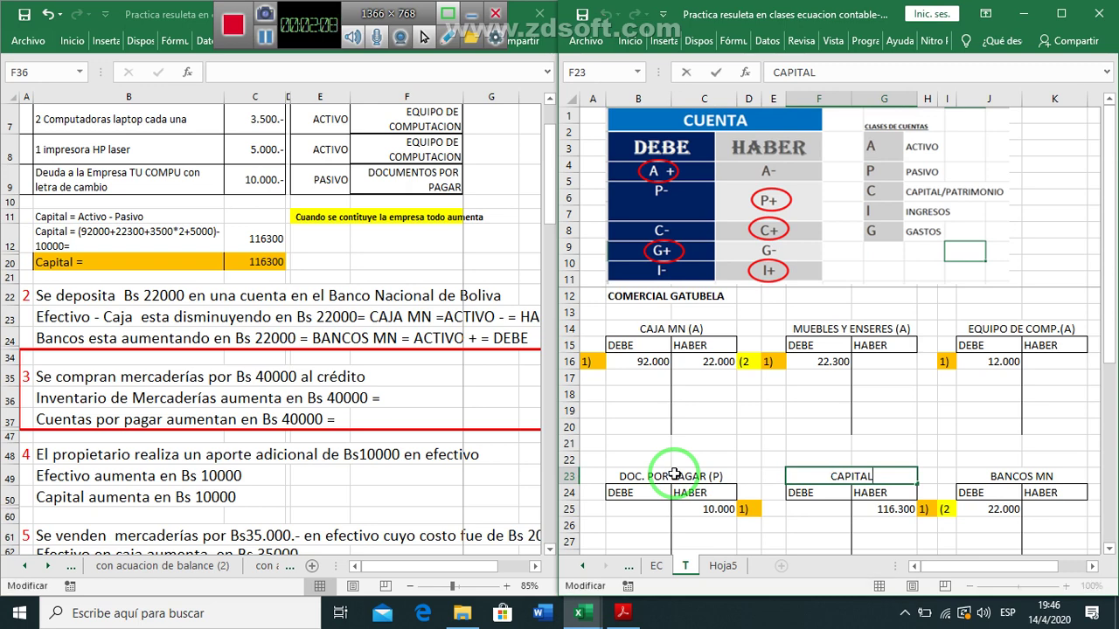
text((C)
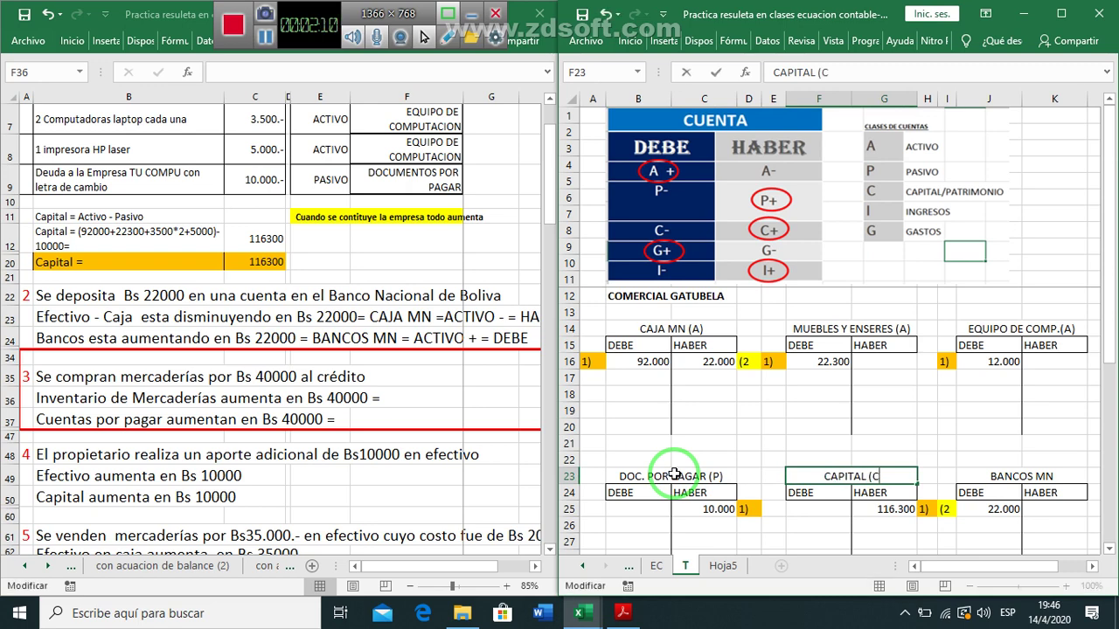
text())
key(Return)
Add the class "(A)" to the BANCOS MN account heading in J23.
key(Up)
key(Right)
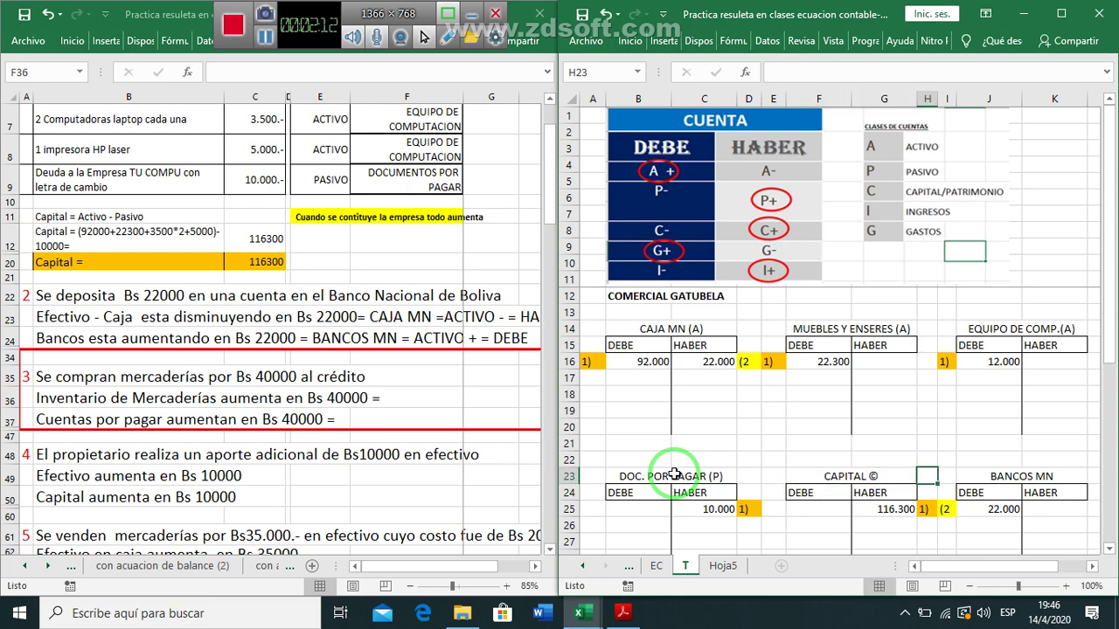
key(Right)
key(Right)
key(F2)
text(()
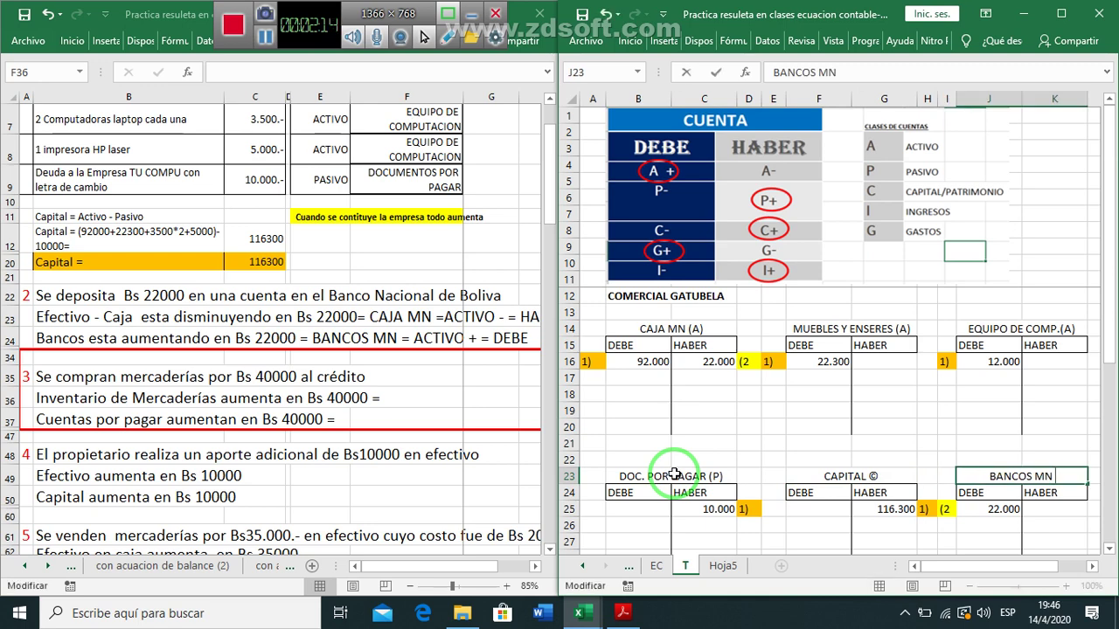
text(A))
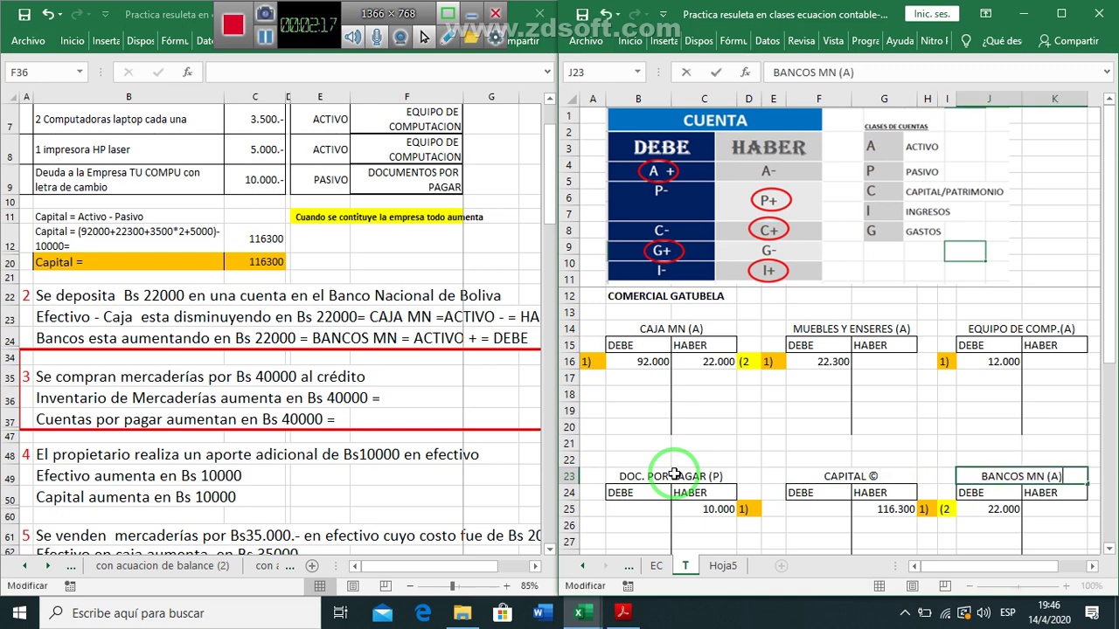
key(Return)
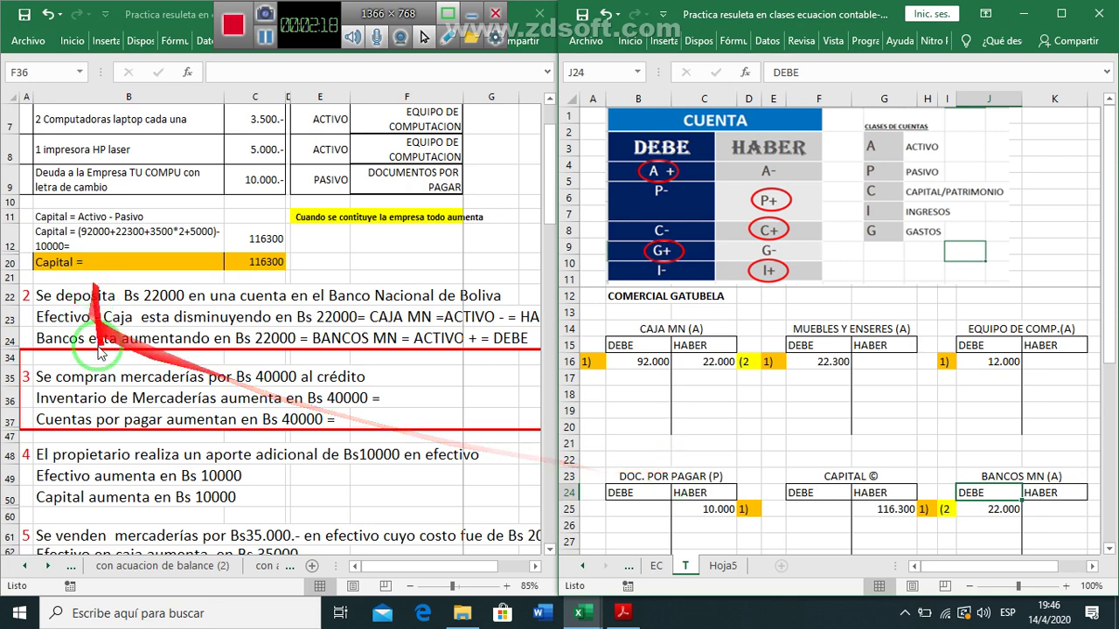
Remove "Inventario de" from the start of transaction 3's merchandise line in B36 so it begins with "Mercaderías".
click(225, 397)
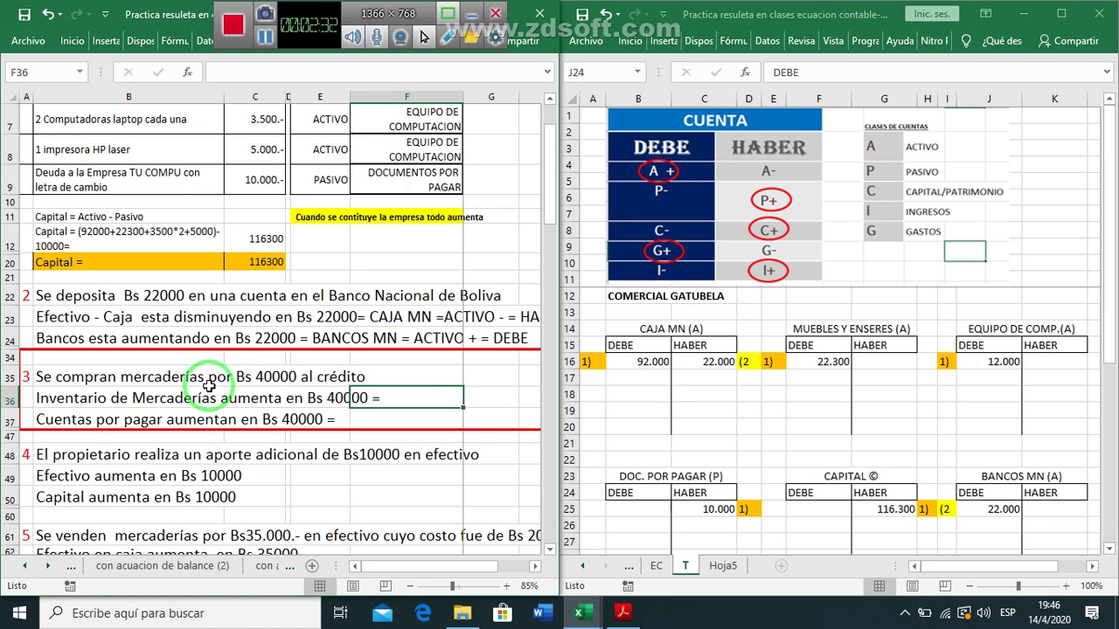
click(45, 396)
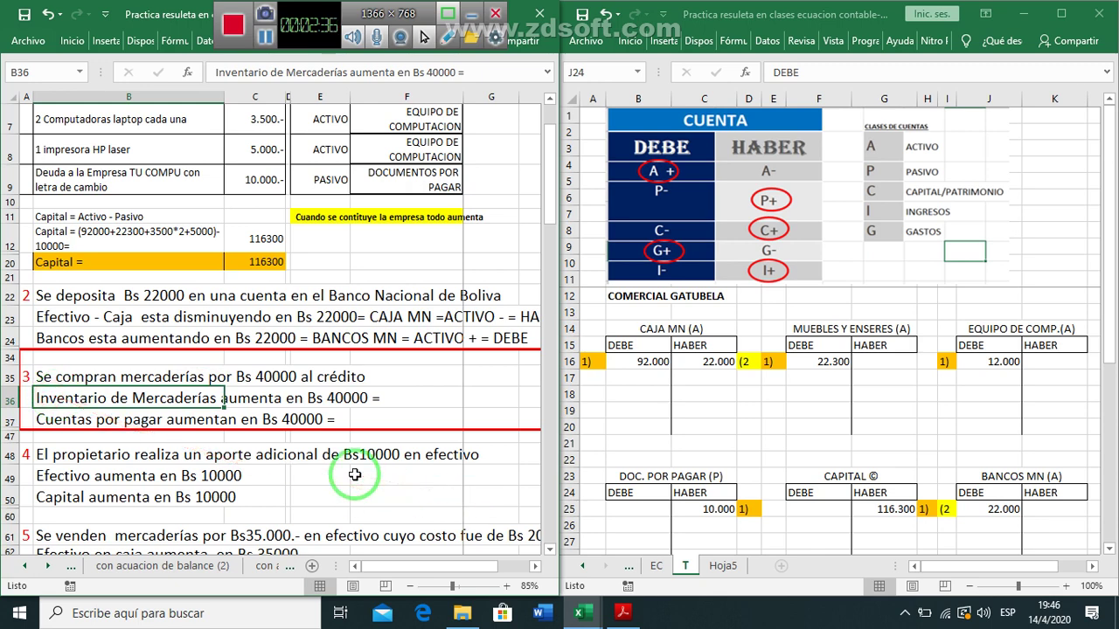
key(F2)
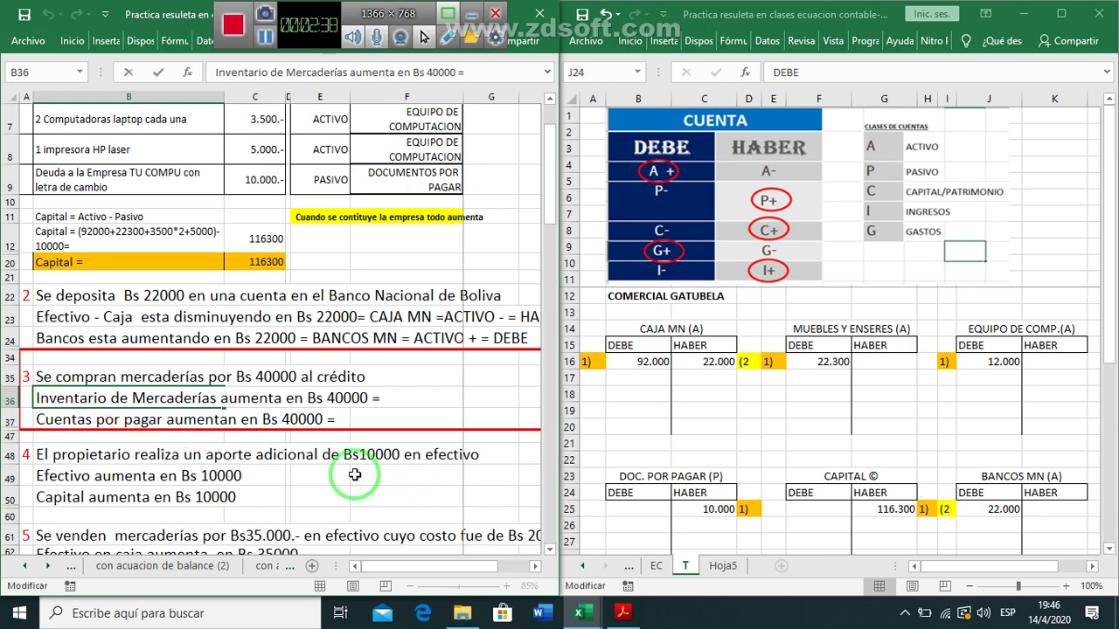
key(ctrl+Left)
key(ctrl+Left)
key(ctrl+Left)
key(ctrl+Left)
key(ctrl+Left)
key(ctrl+Right)
key(shift+Home)
key(BackSpace)
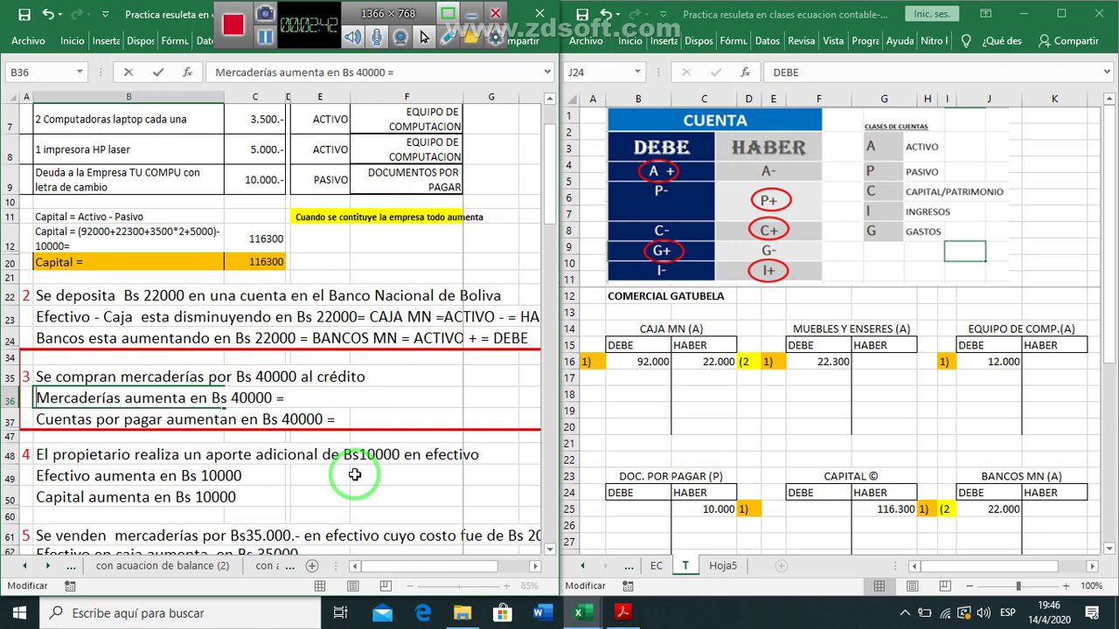
Complete the merchandise line in B36 with "INVENTARIO DE MERCADERIAS = ACTIVO + = DEBE" and make rows 36 and 37 taller.
text(INVENTARIO DE MERCADERIAS)
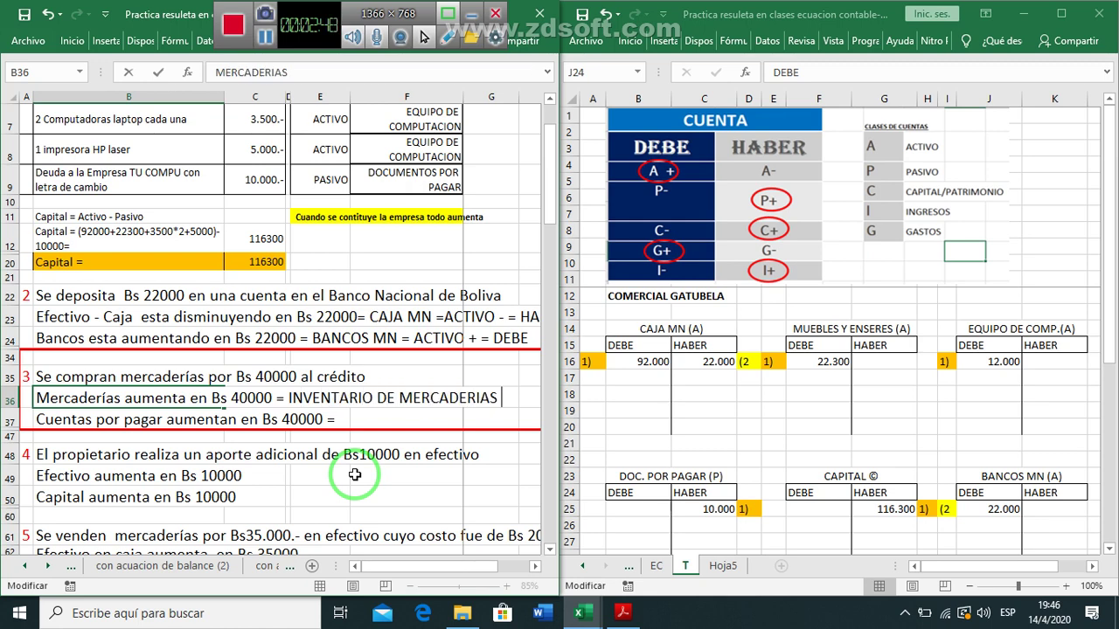
text( = ACTIVO )
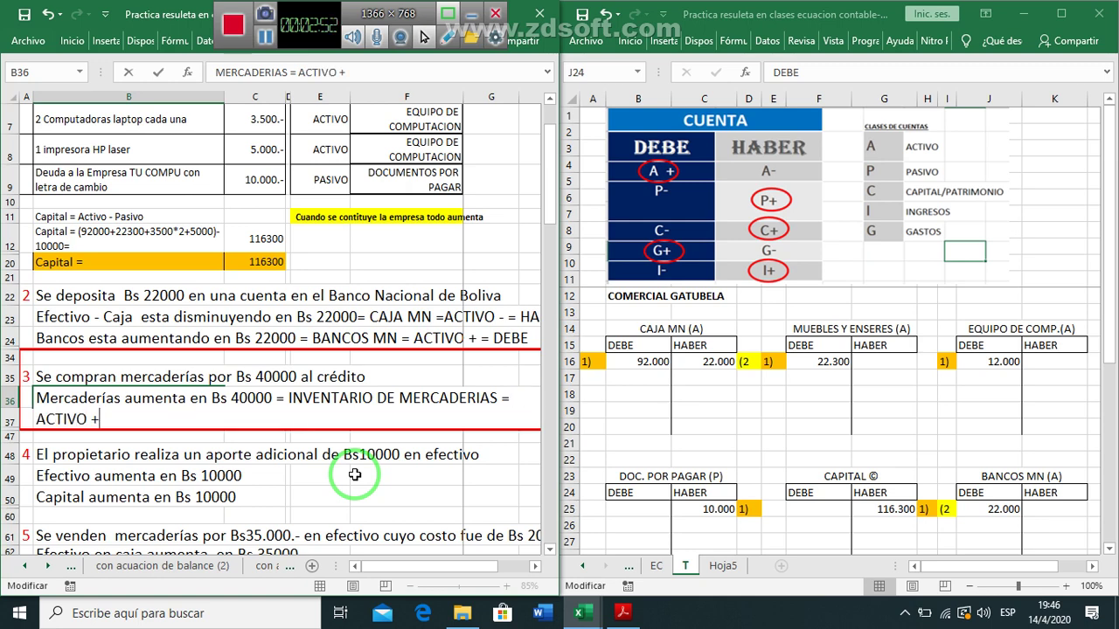
text(+ = DEBE)
key(Return)
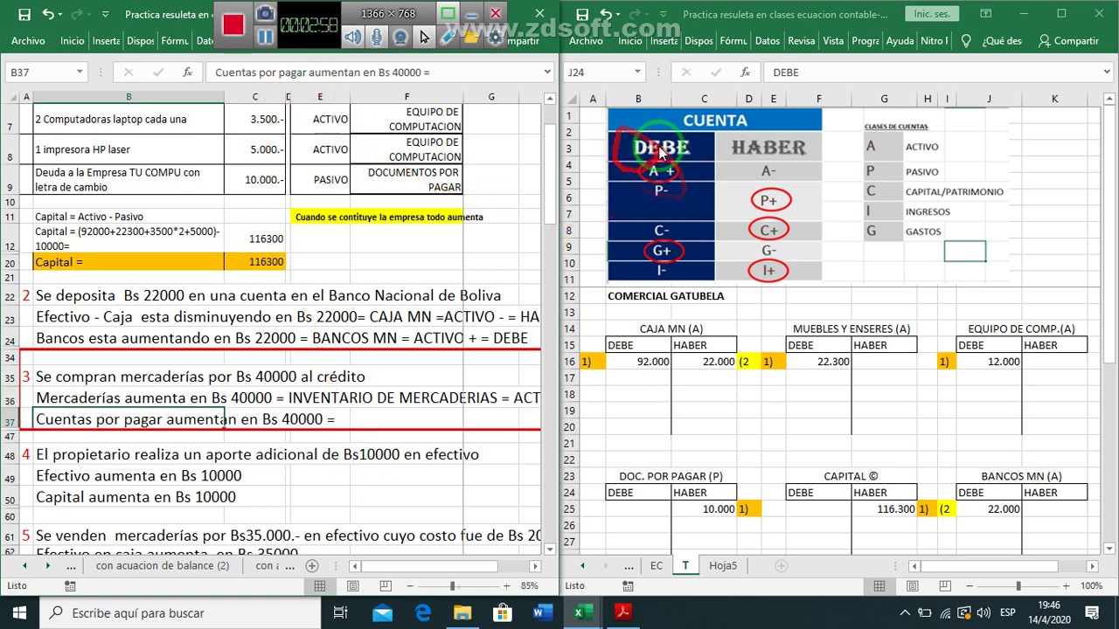
click(267, 38)
click(267, 38)
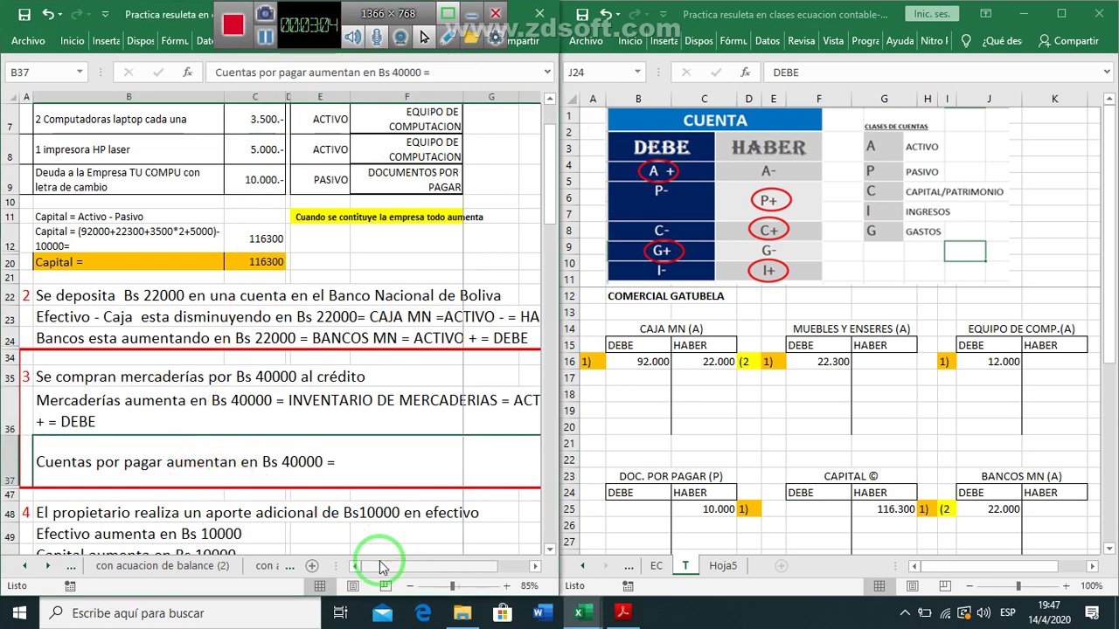
Replace "Cuentas por pagar" with "DEUDAS" at the start of transaction 3's liability line in B37.
key(F2)
key(ctrl+Left)
key(ctrl+Left)
key(ctrl+Left)
key(ctrl+Left)
key(ctrl+Left)
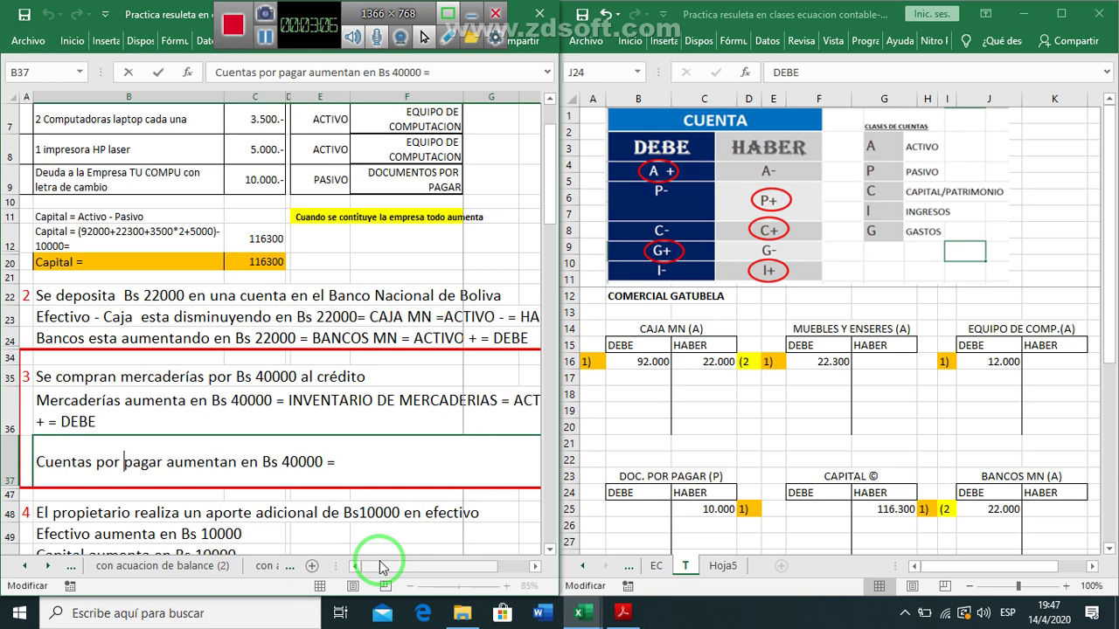
key(ctrl+shift+Left)
key(ctrl+shift+Left)
key(ctrl+shift+Left)
text(DEUDAS)
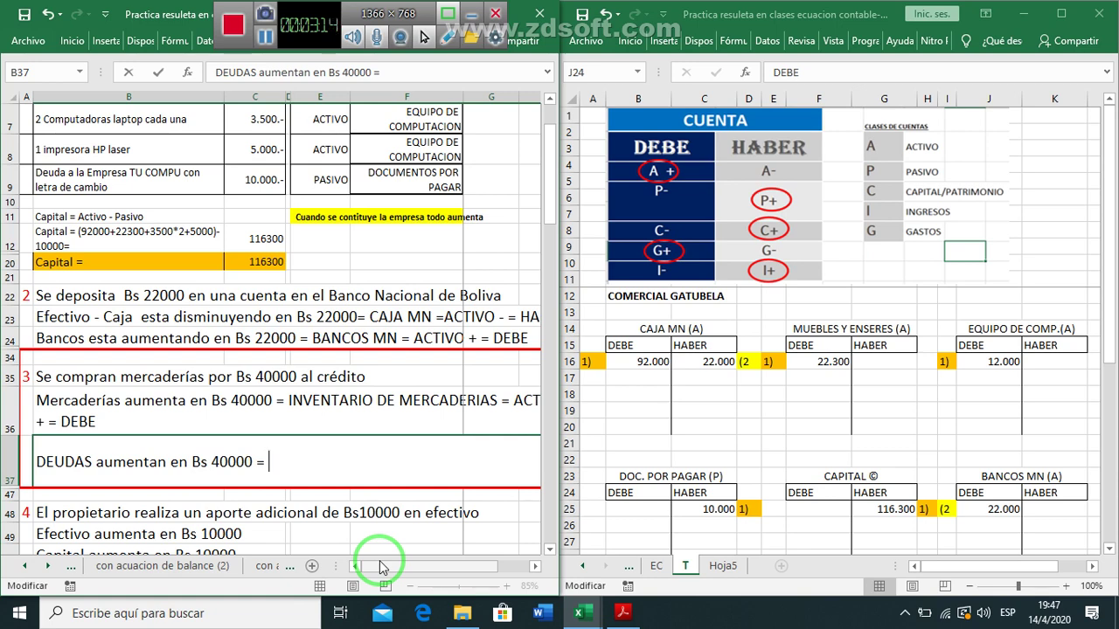
Complete the DEUDAS line in B37 with "CUENTAS POR PAGAR = PASIVO + = HABER".
text(CUENTAS)
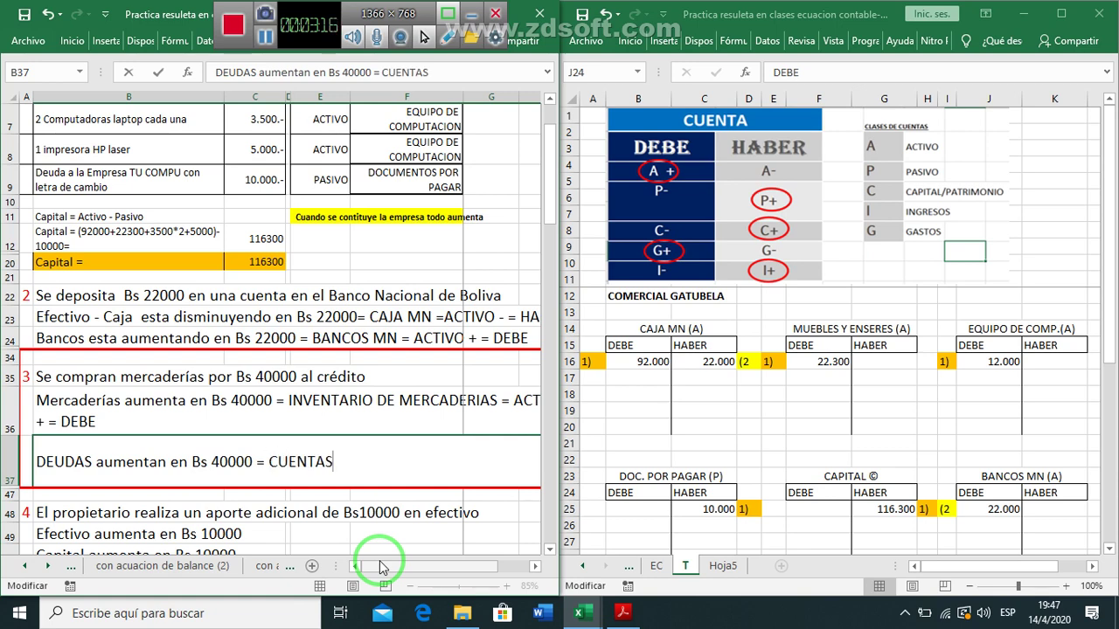
text( POR PAGAR)
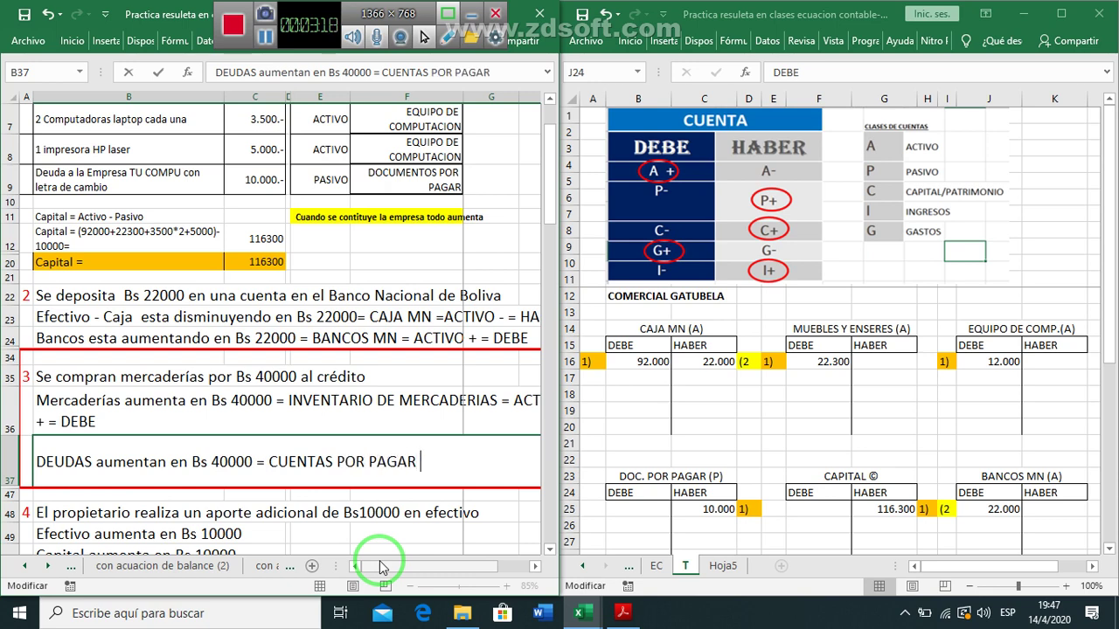
text( = PASIVO +)
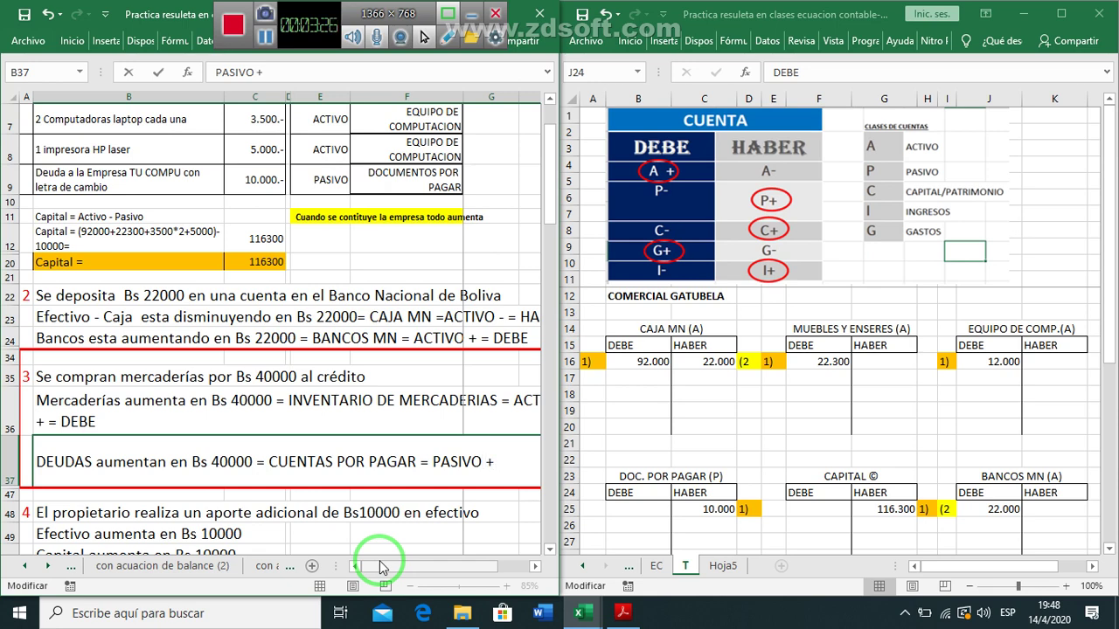
text(0)
key(BackSpace)
text(?)
text(ABER)
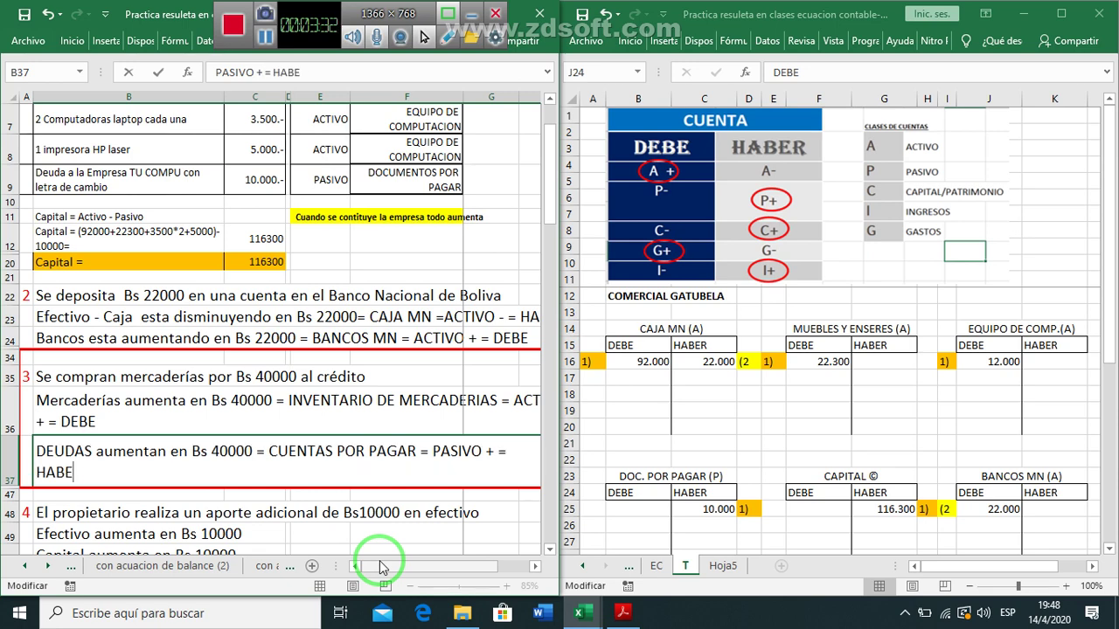
click(345, 431)
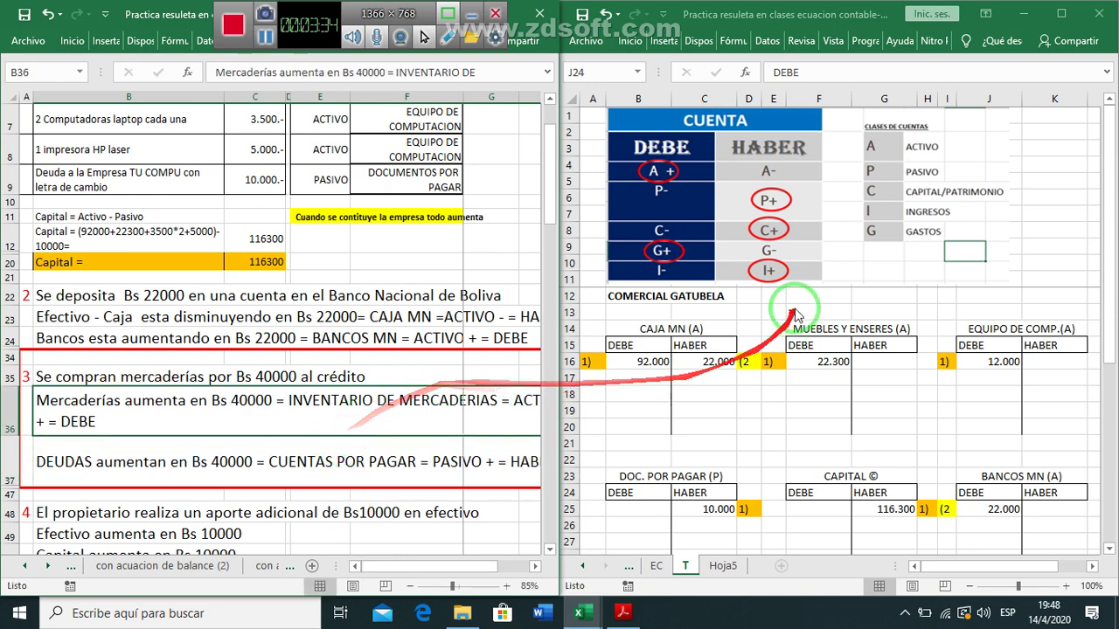
mouse_move(749, 189)
mouse_down()
mouse_move(782, 199)
mouse_move(757, 219)
mouse_move(748, 191)
mouse_up()
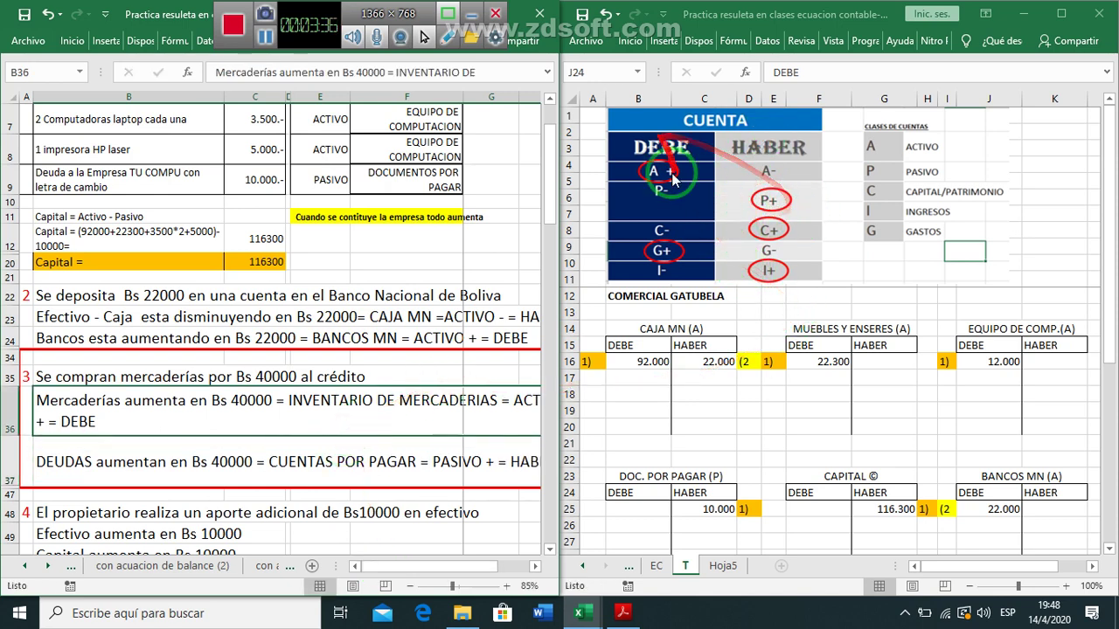
drag(284, 59, 337, 103)
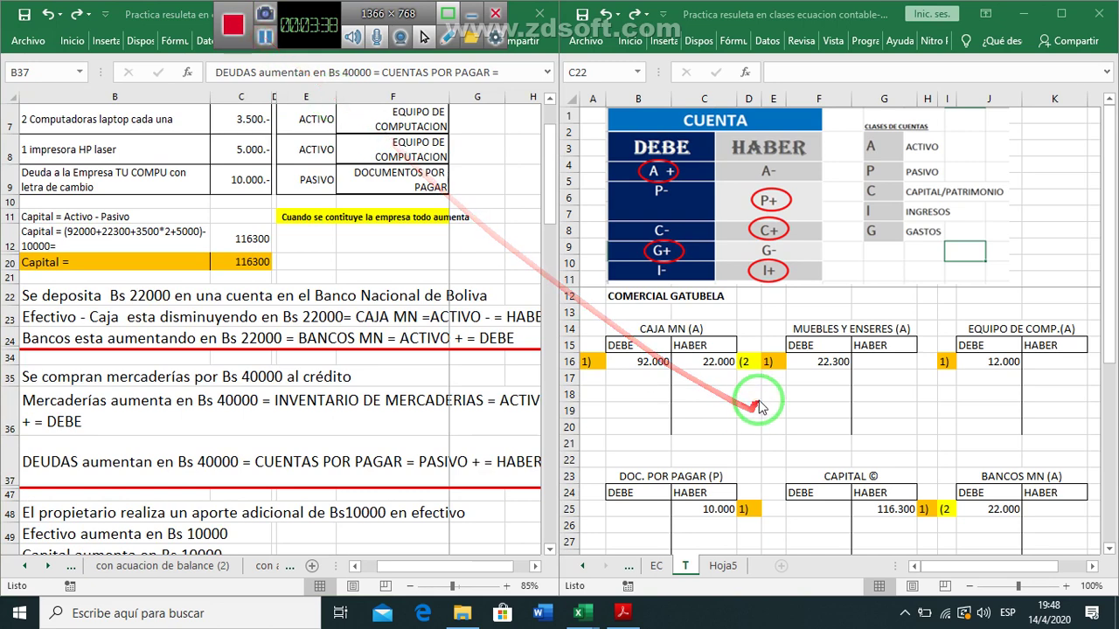
click(835, 436)
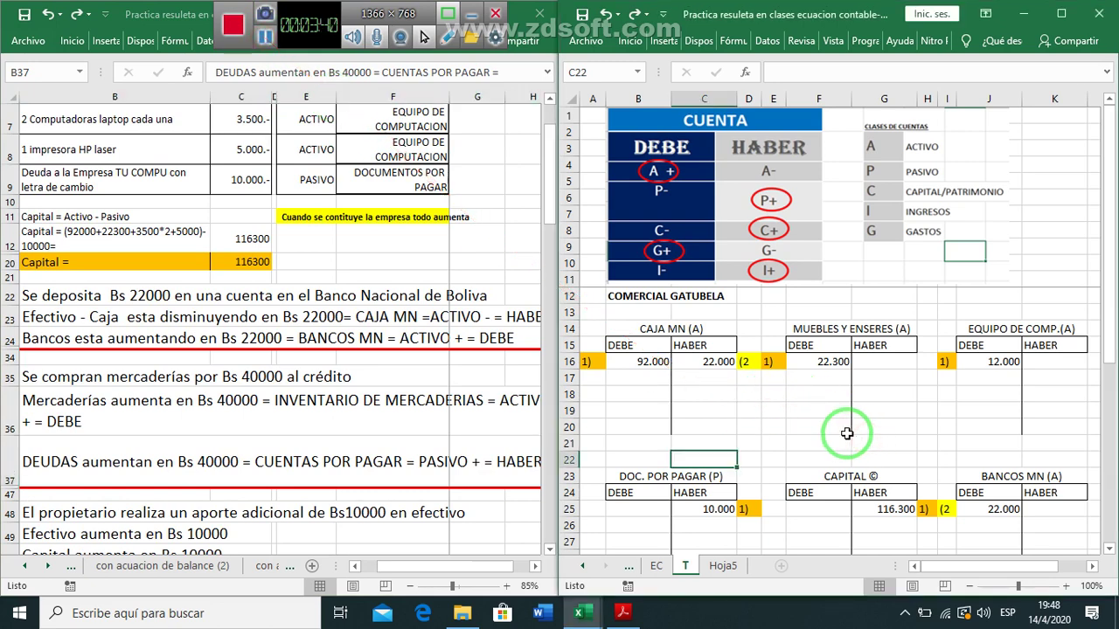
drag(423, 566, 405, 569)
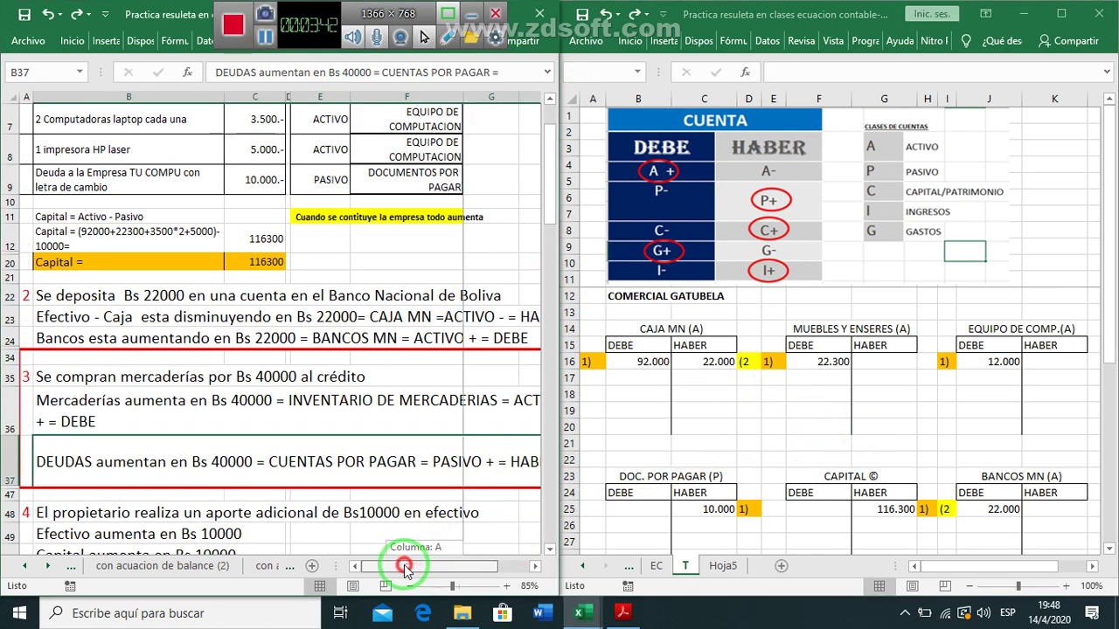
click(788, 423)
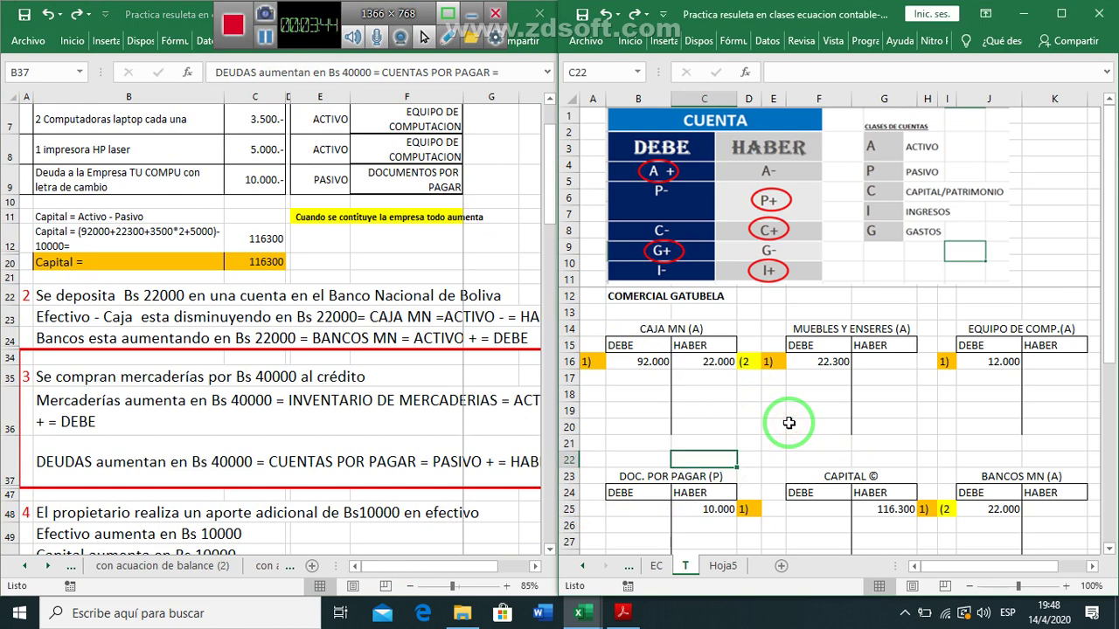
Enter the account heading INVENTARIO DE MERCADERIAS in B31, above the empty T-account.
scroll(1018, 437, down, 3)
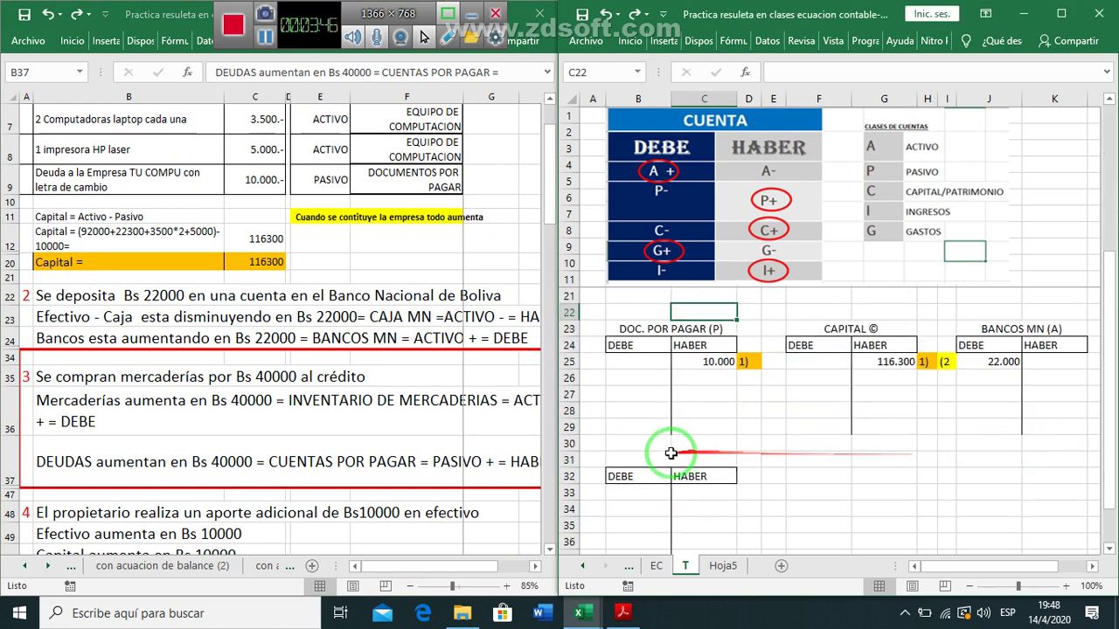
click(712, 457)
text(INVE)
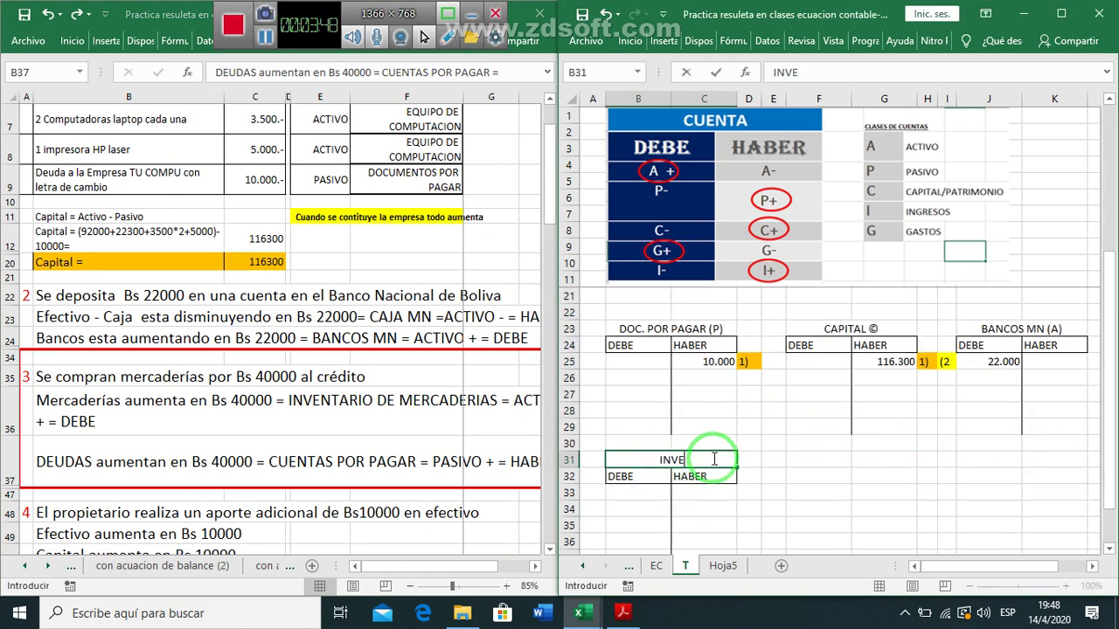
text(NTARIO DE MERC)
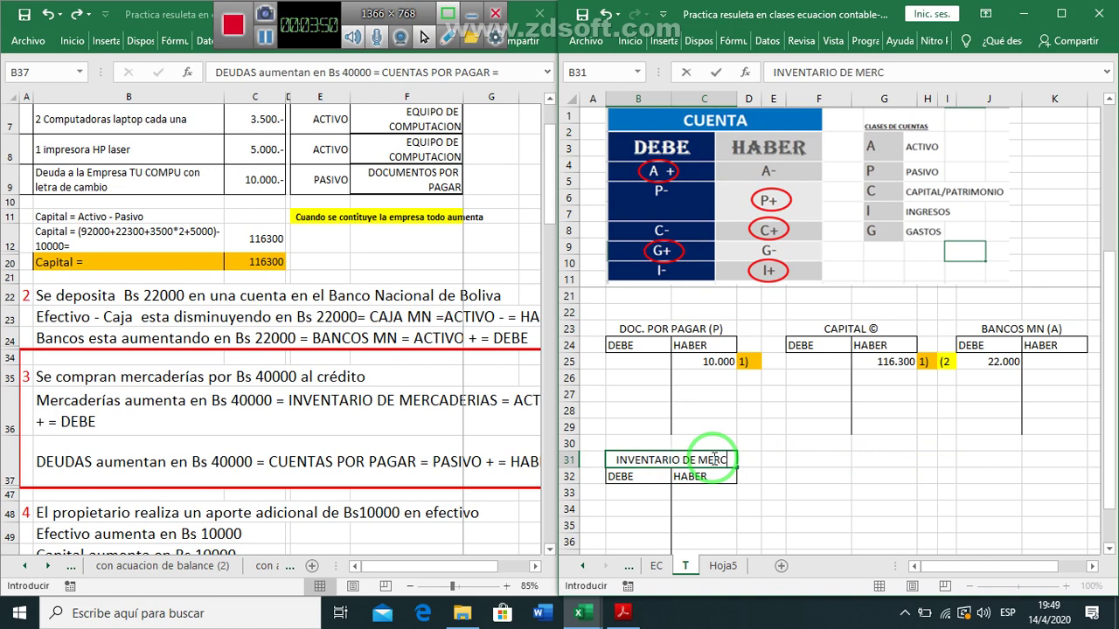
text(ADERIAS)
key(Return)
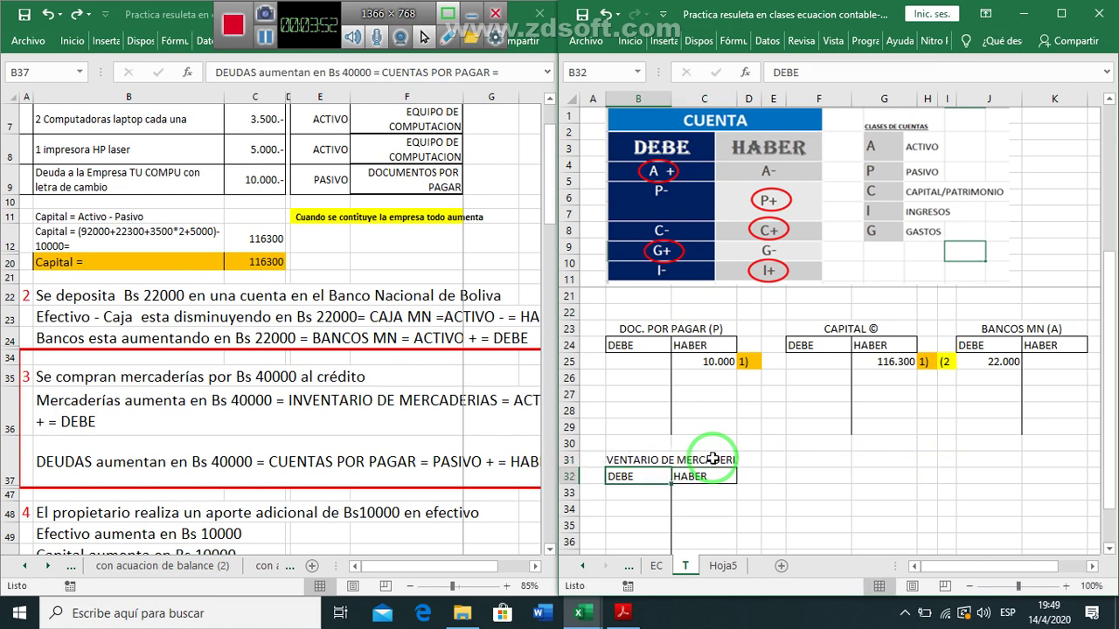
Post 40000 to the debit side of the INVENTARIO DE MERCADERIAS T-account in B33 and label it 3) in A33.
click(713, 459)
key(Down)
key(Down)
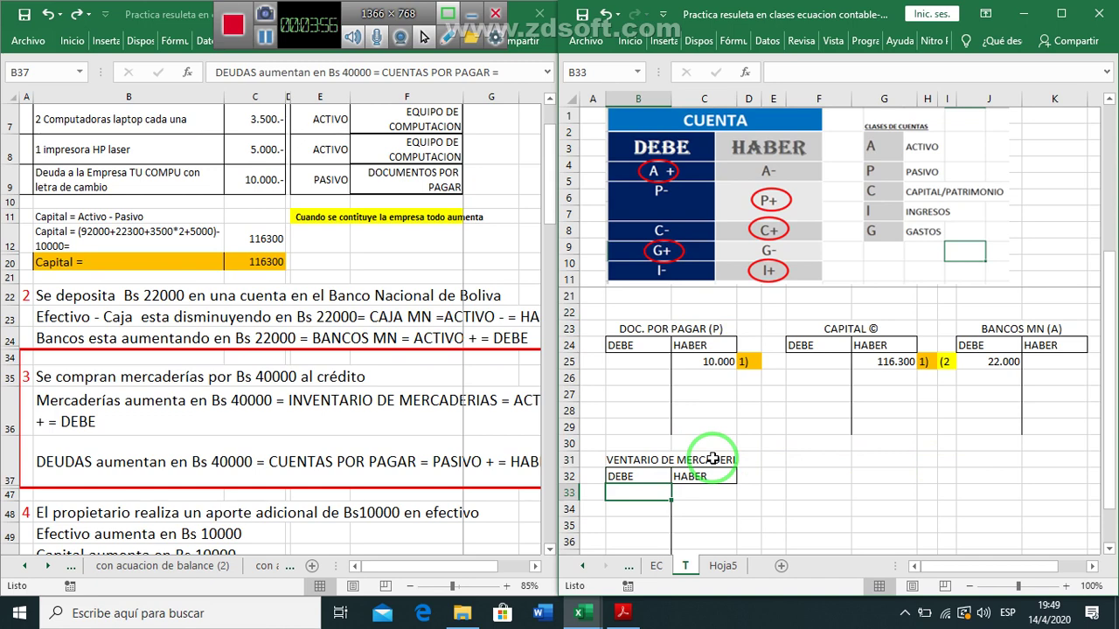
text(40000)
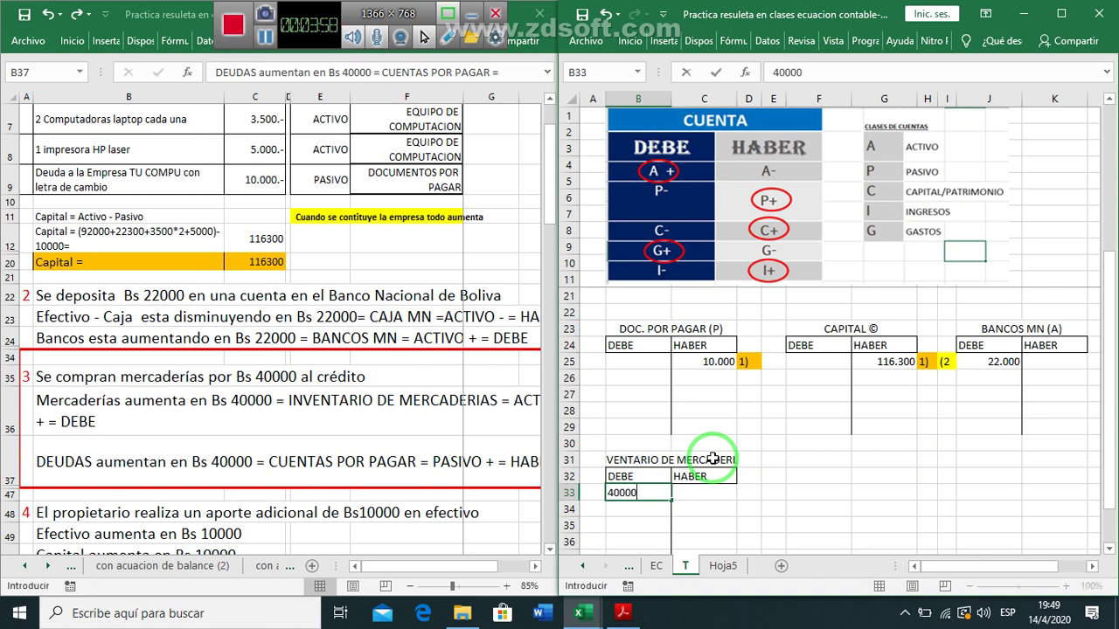
key(Return)
key(Up)
key(Left)
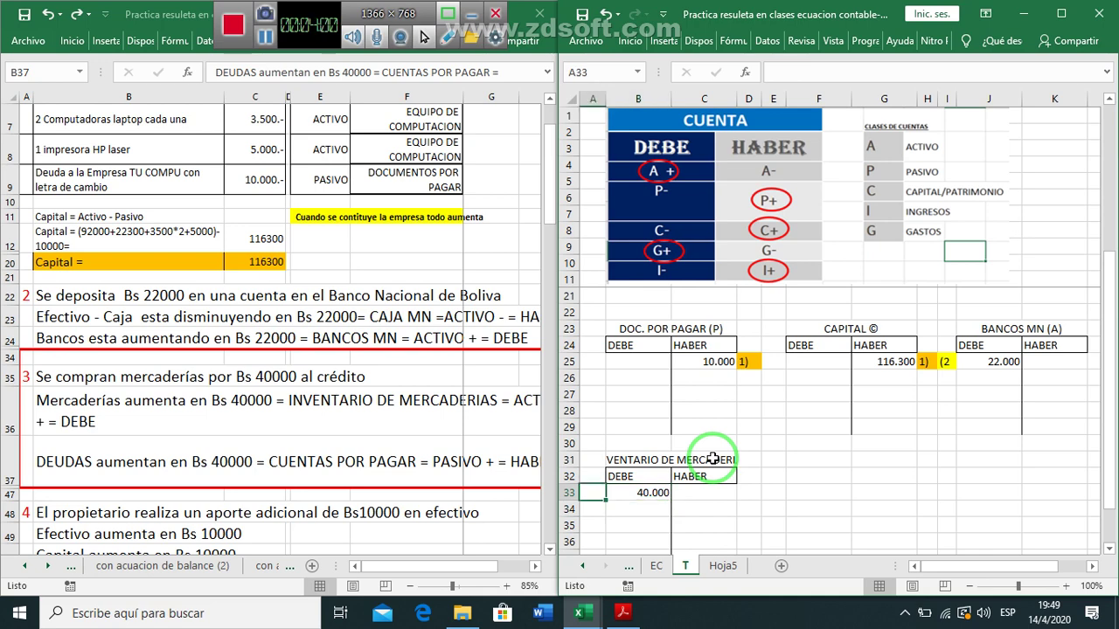
text(3))
key(Return)
Copy the INVENTARIO DE MERCADERIAS T-account, B31:C37, to F31.
key(Up)
key(Up)
key(Up)
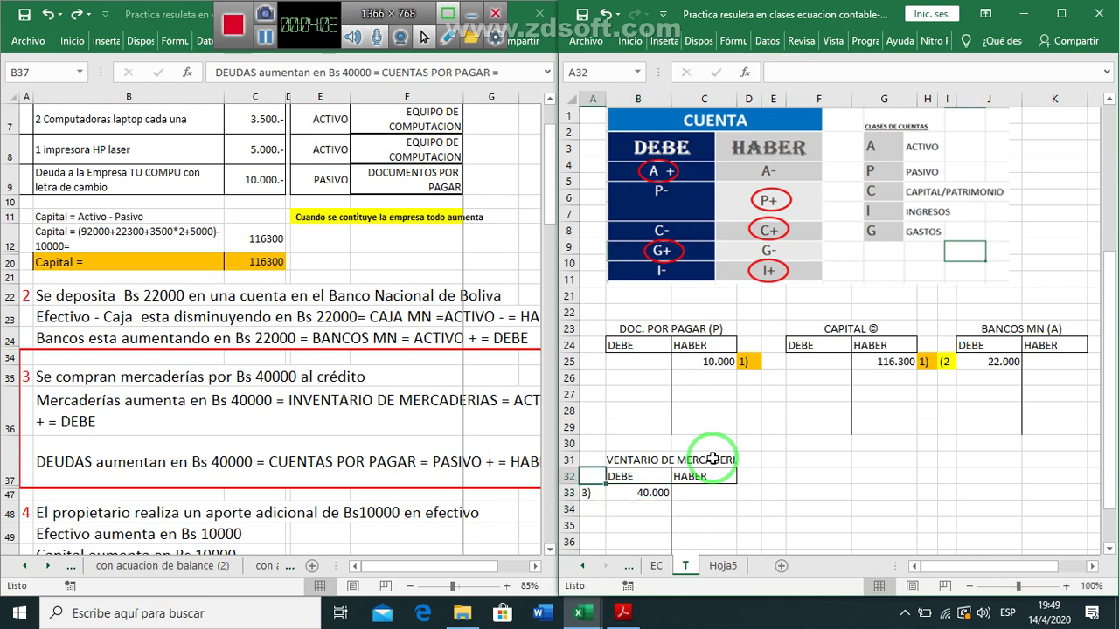
key(Right)
key(shift+Down)
key(shift+Down)
key(shift+Down)
key(shift+Down)
key(shift+Down)
key(shift+Down)
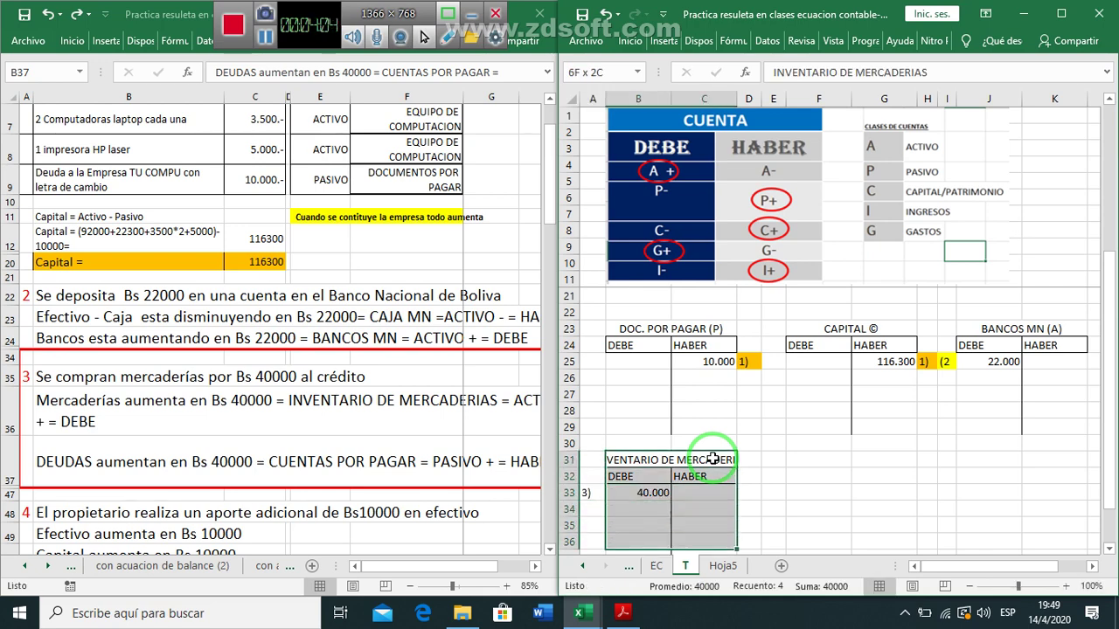
key(ctrl+c)
key(Right)
key(Right)
key(Right)
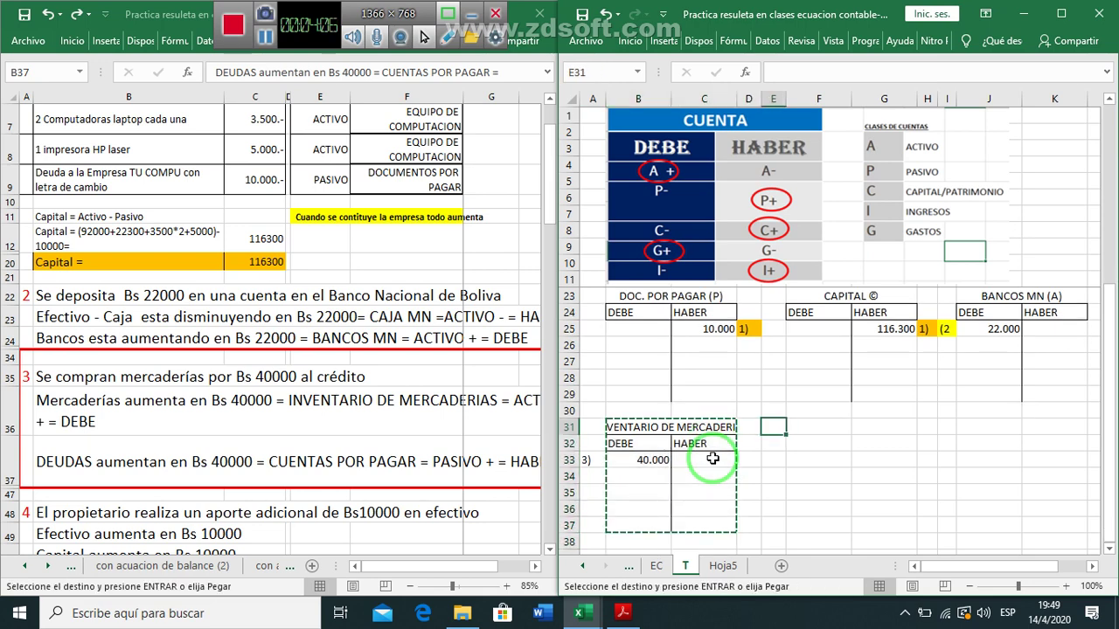
key(ctrl+v)
Replace the copied T-account's heading in F31 with CUENTAS POR PAGAR.
key(Right)
key(Left)
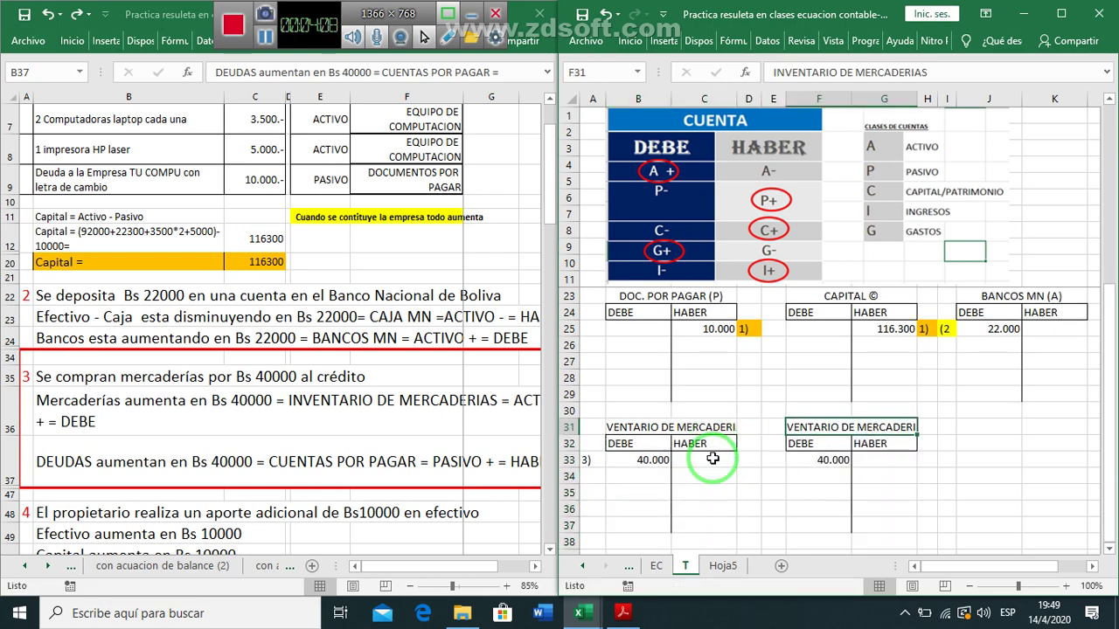
text(CUENTAS)
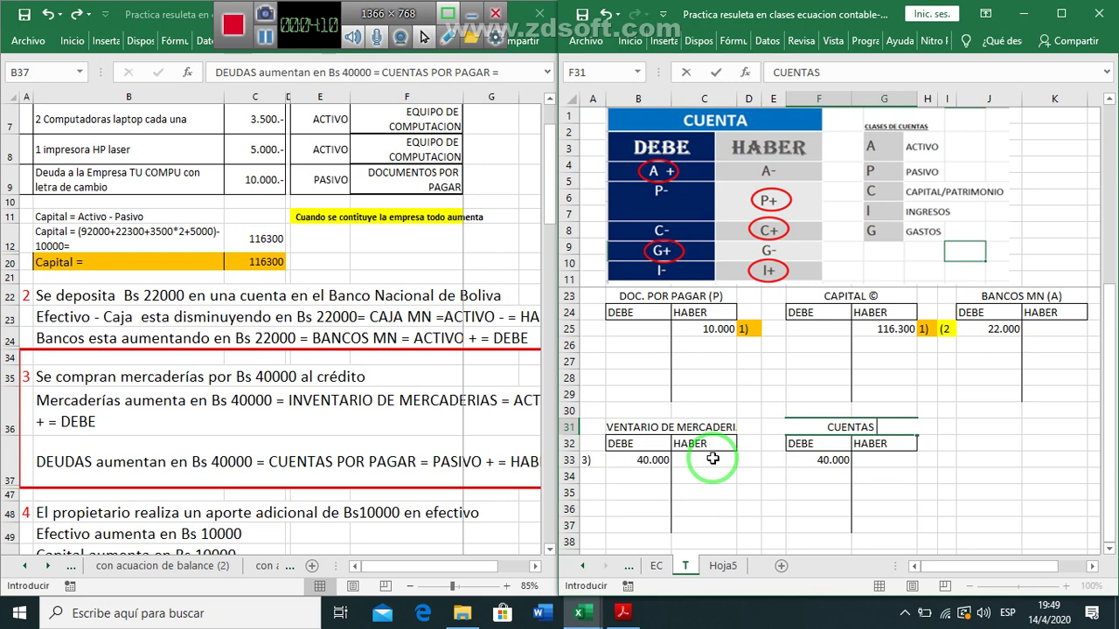
text( POR PAGAR)
key(Return)
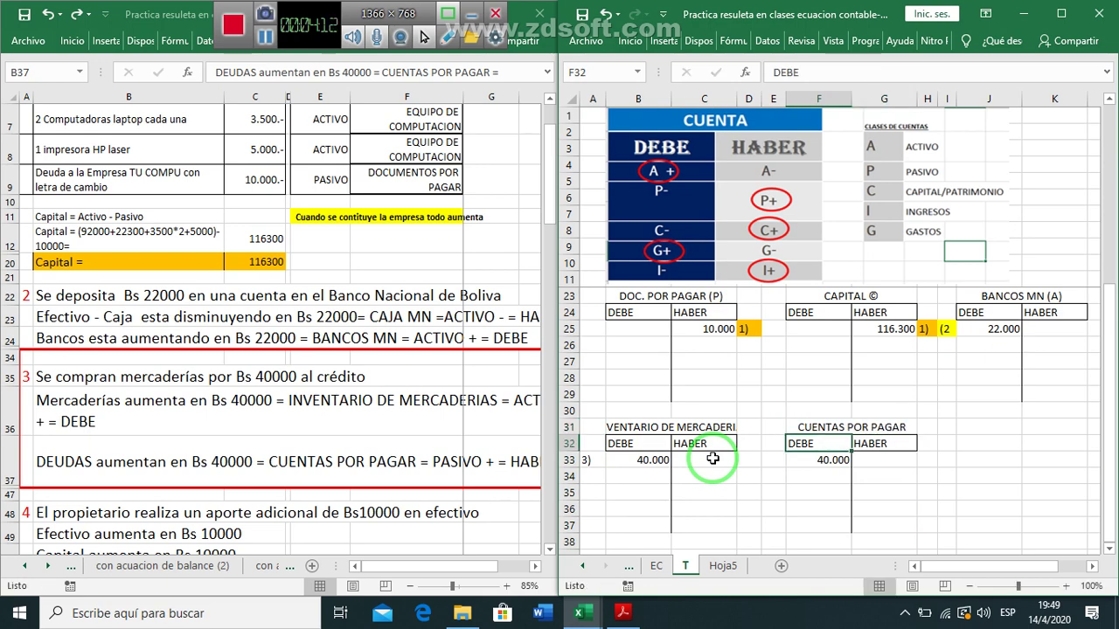
Shorten the inventory account heading in B31 and add its class so it reads "INV.DE MERCADERIAS (A)".
key(Up)
key(Left)
key(Left)
key(Left)
key(F2)
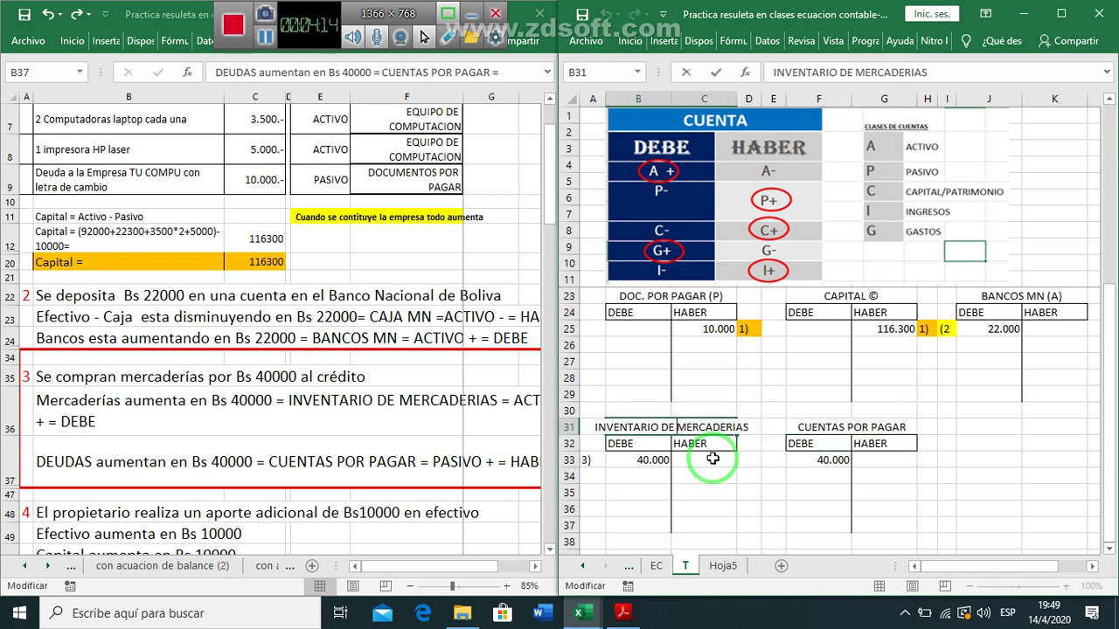
key(Right)
key(Right)
key(Right)
key(Delete)
key(Delete)
key(Delete)
key(Delete)
key(Delete)
key(Delete)
key(Delete)
key(Delete)
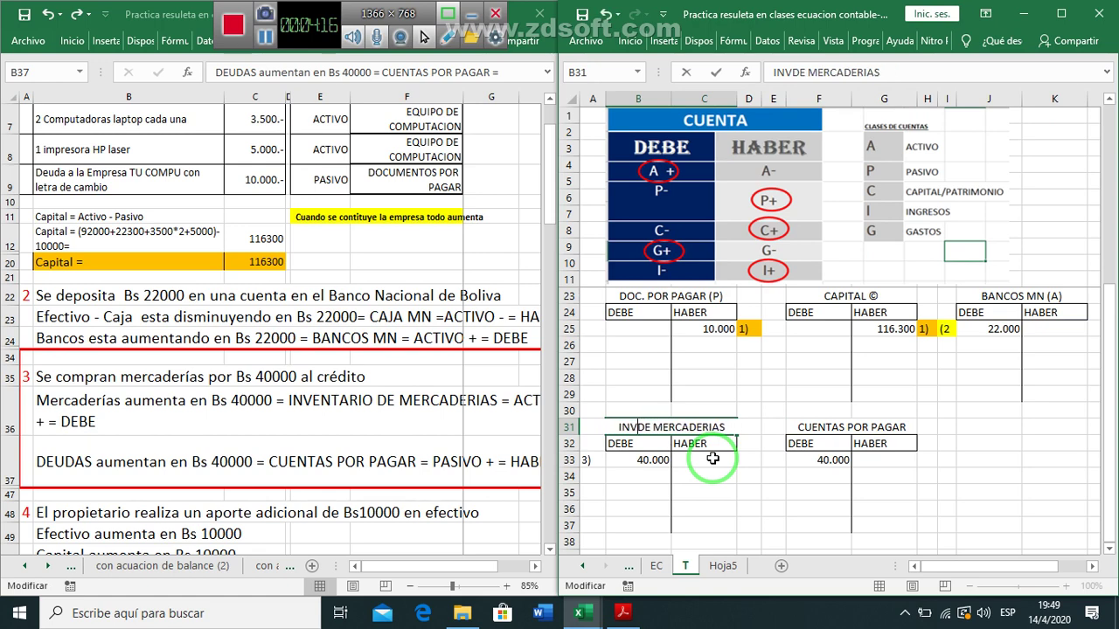
text(.)
key(End)
text((A))
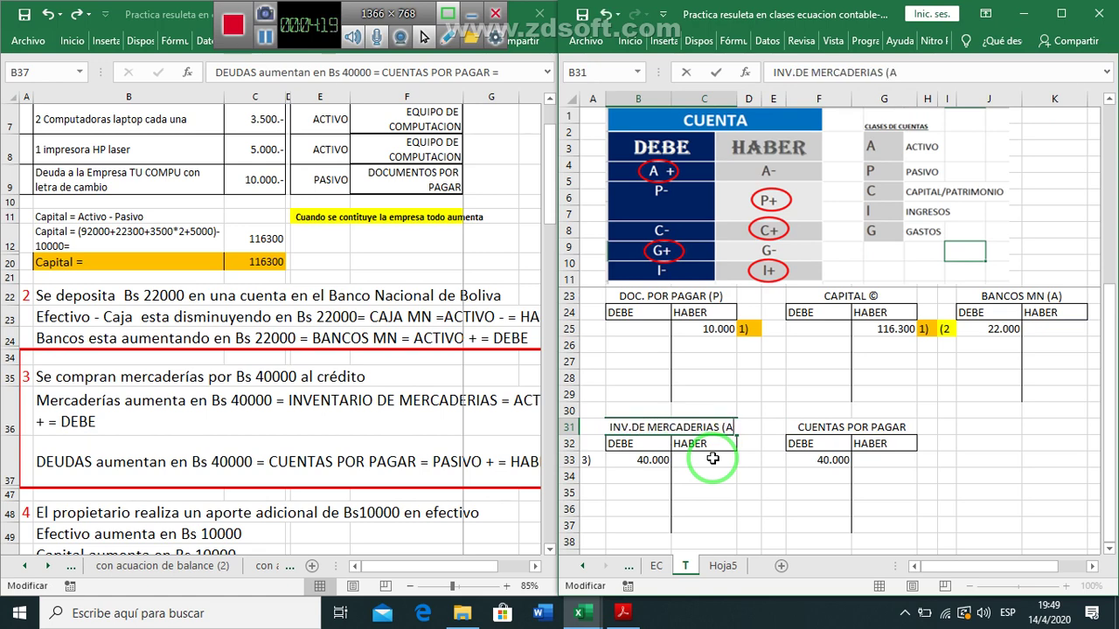
key(ctrl+Return)
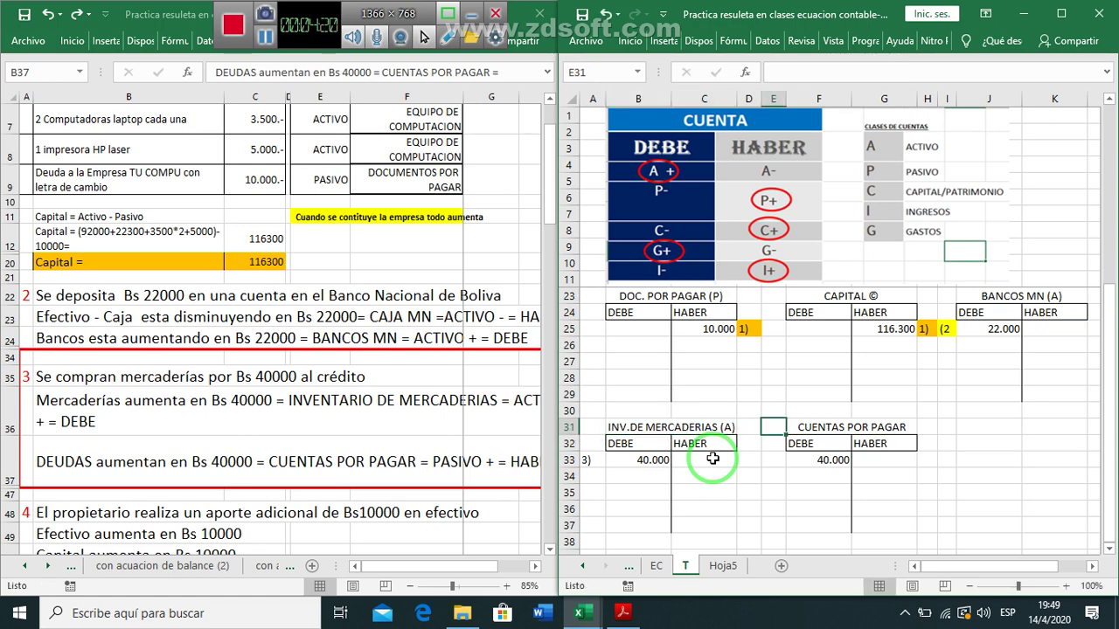
Add the class (P) to the CUENTAS POR PAGAR heading in F31.
key(Right)
key(Right)
key(Right)
key(F2)
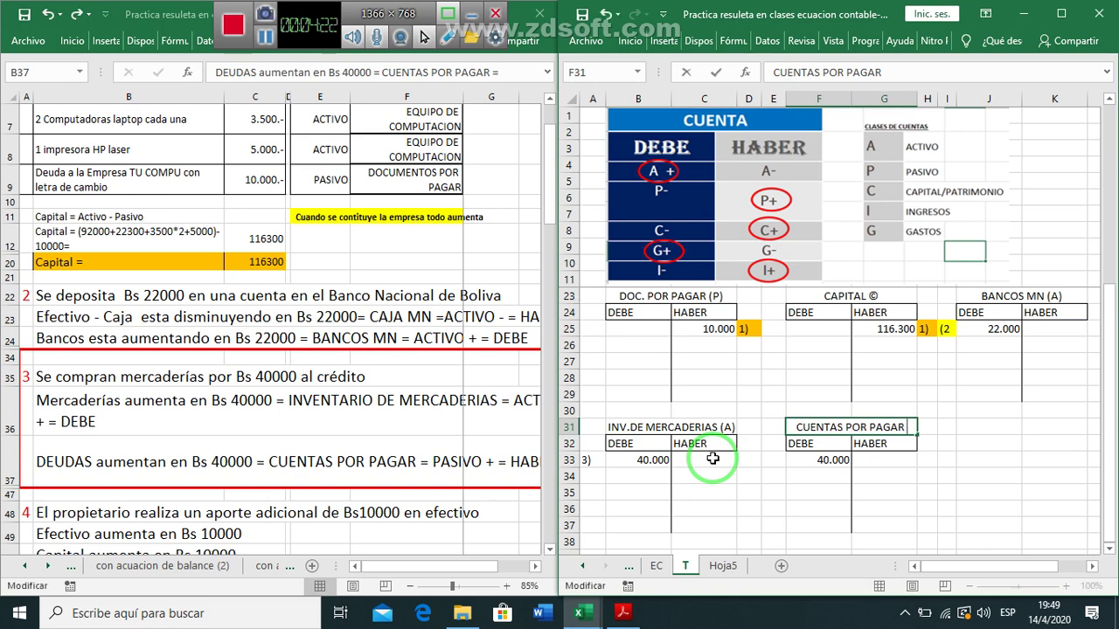
text((P))
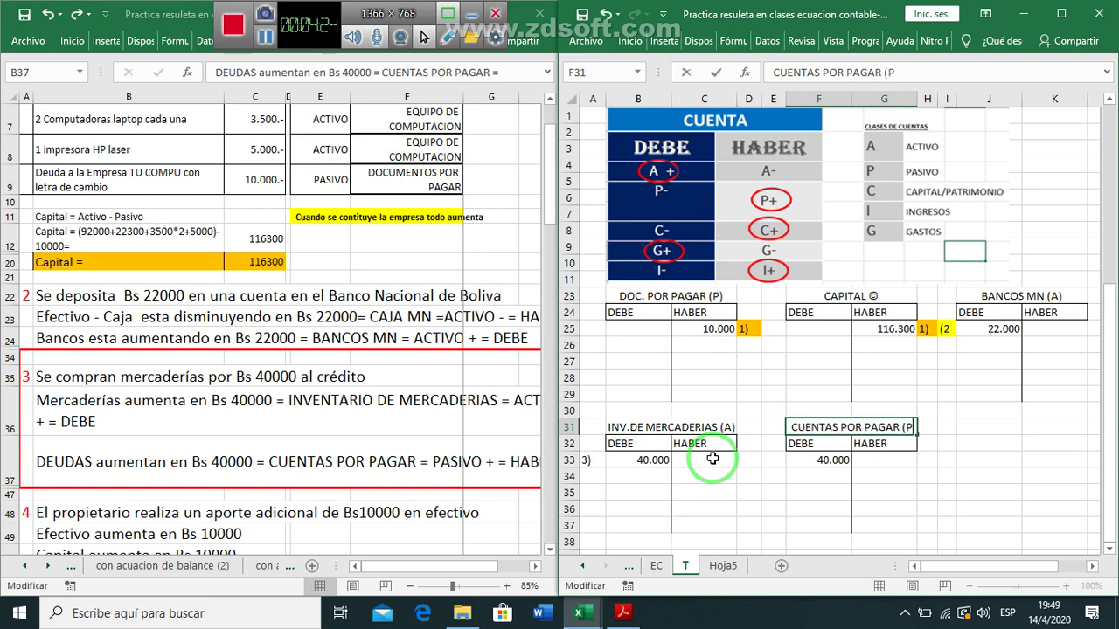
key(Return)
Clear the copied debit amount in F33, and post 40000 on the credit side in G33 with the label (3 in H33.
key(Return)
key(Delete)
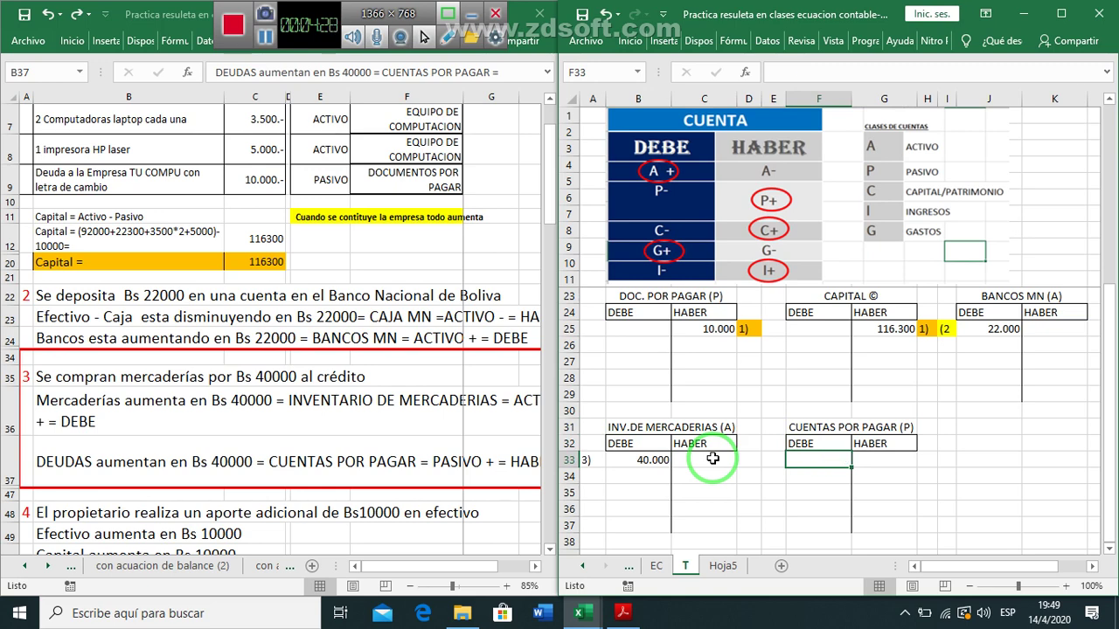
key(Right)
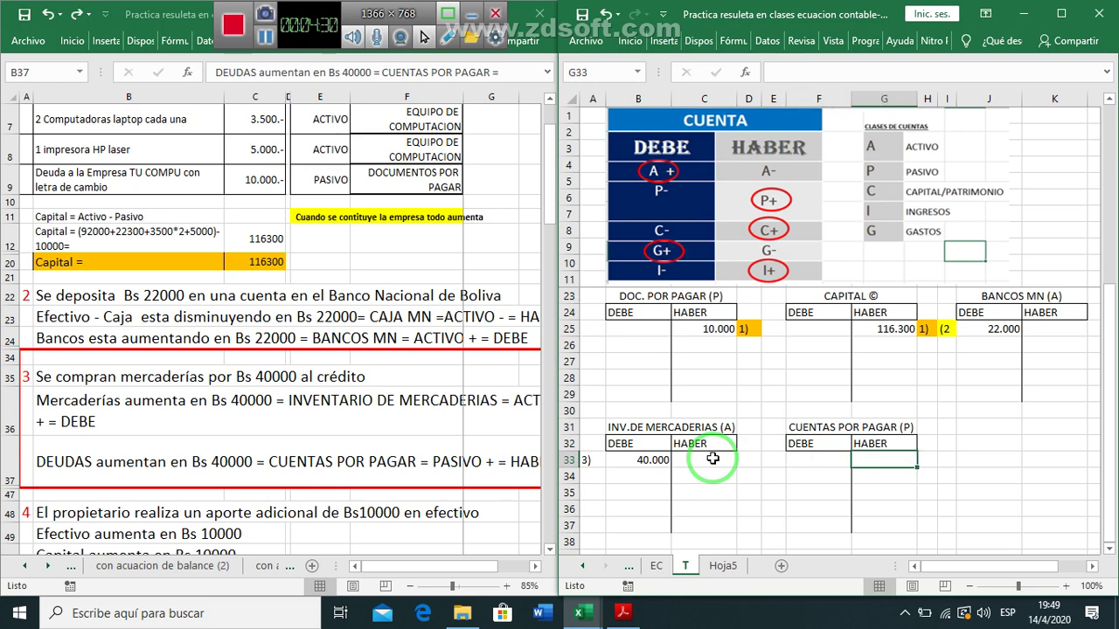
text(40000)
key(Return)
key(Up)
key(Right)
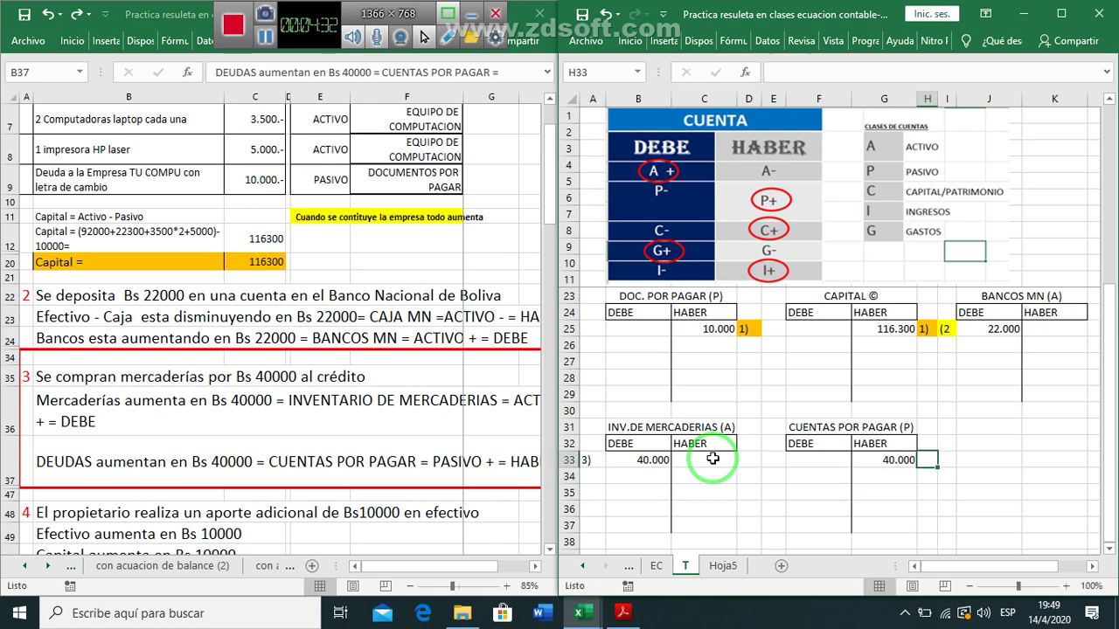
text((3)
key(Return)
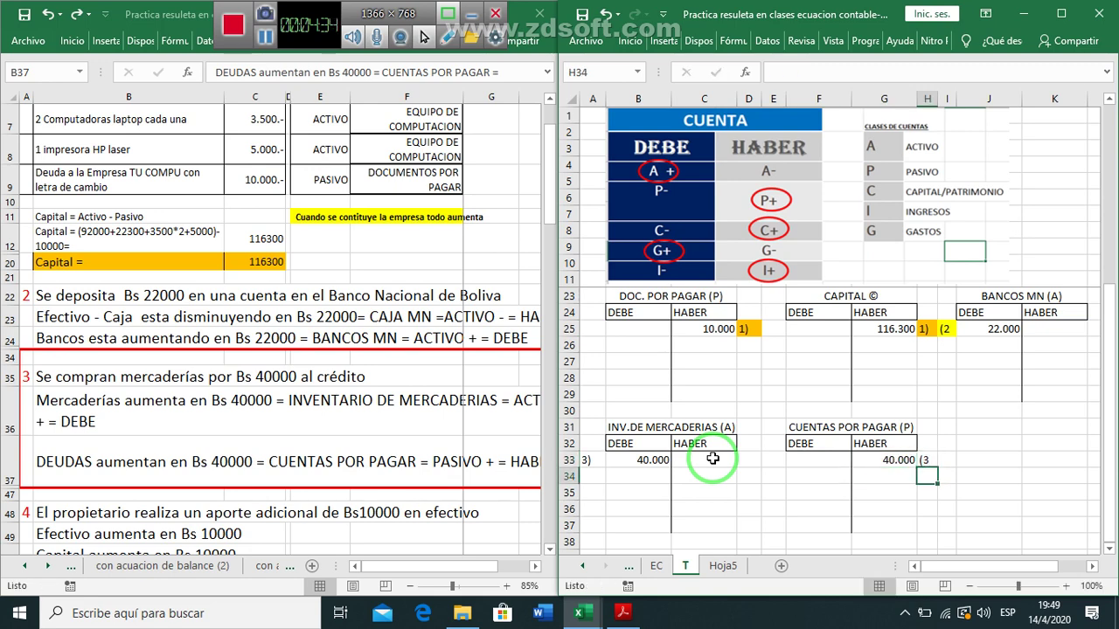
Complete transaction 4's cash line in B49 with "= CAJA MN = ACTIVO + = DEBE".
scroll(219, 222, down, 3)
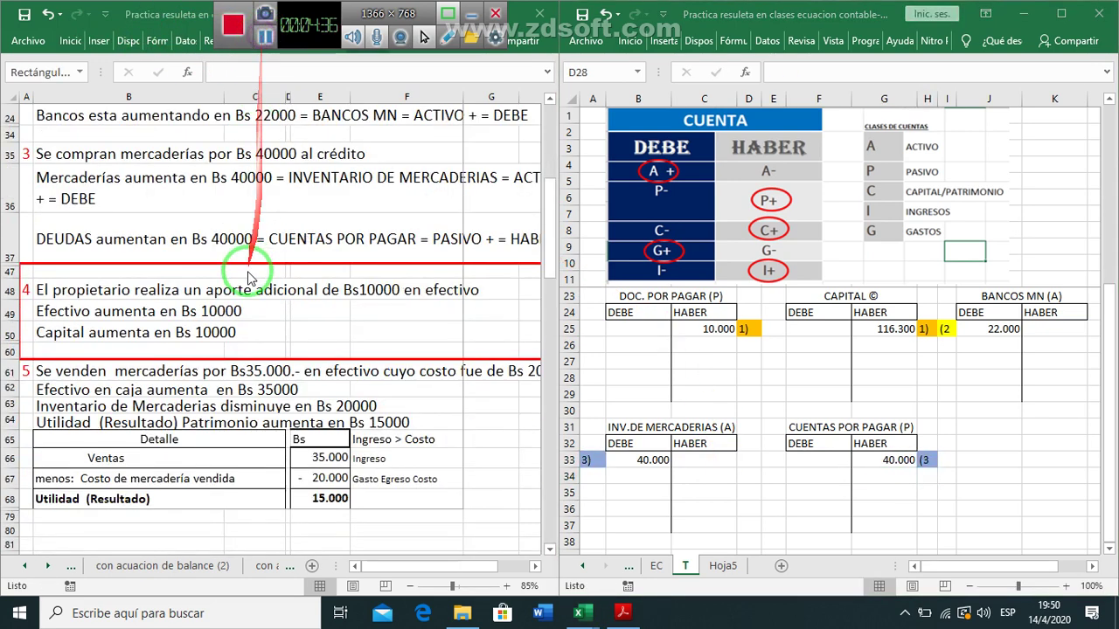
click(313, 324)
click(208, 313)
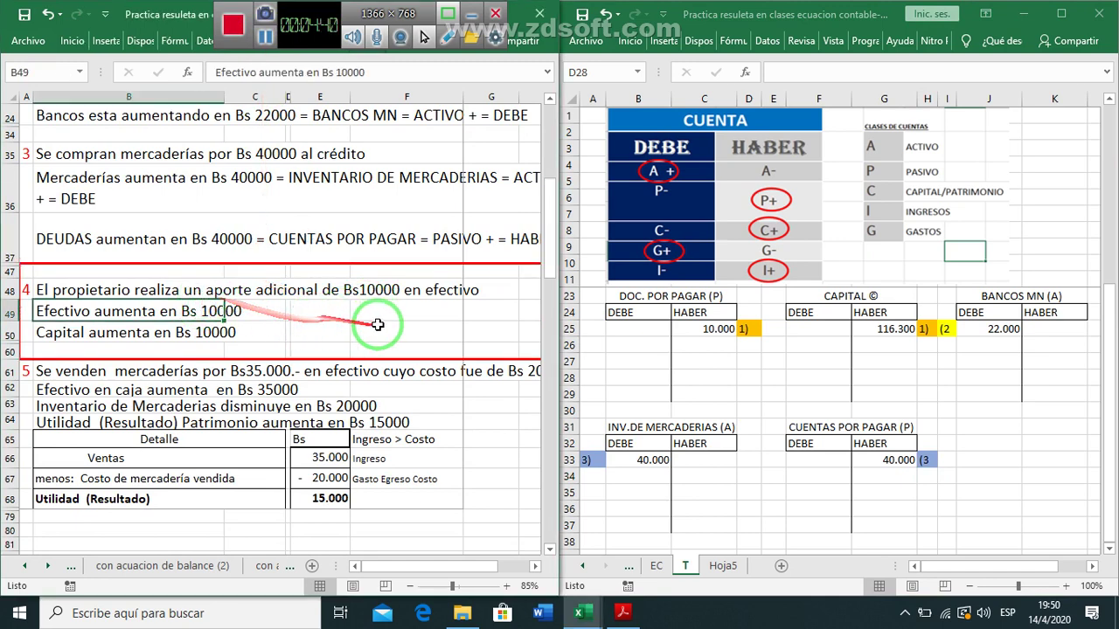
key(Up)
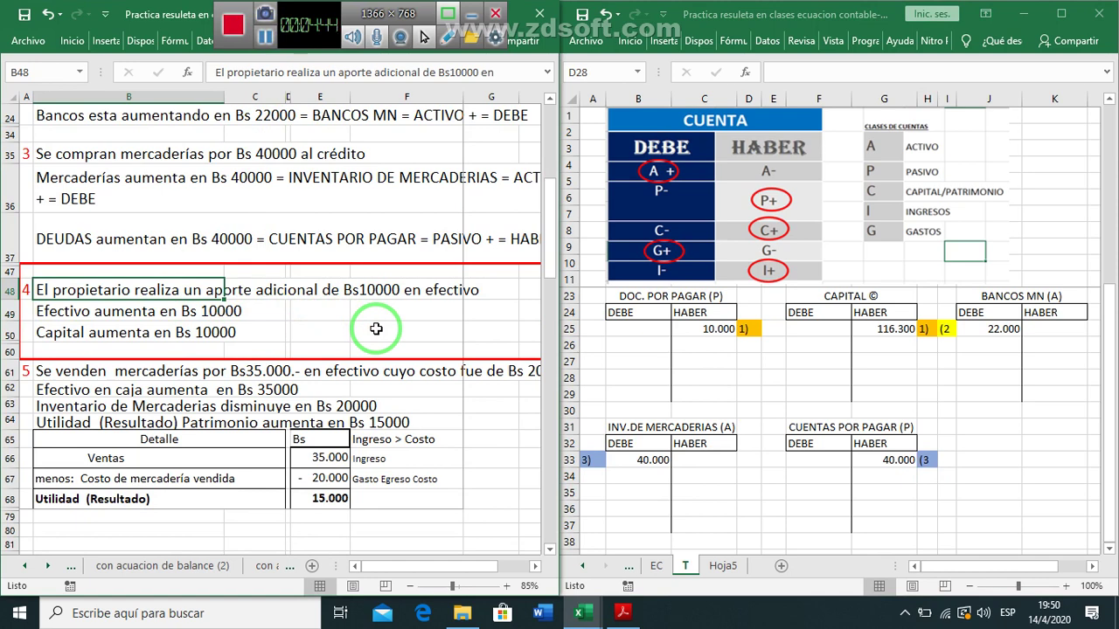
key(Down)
key(F2)
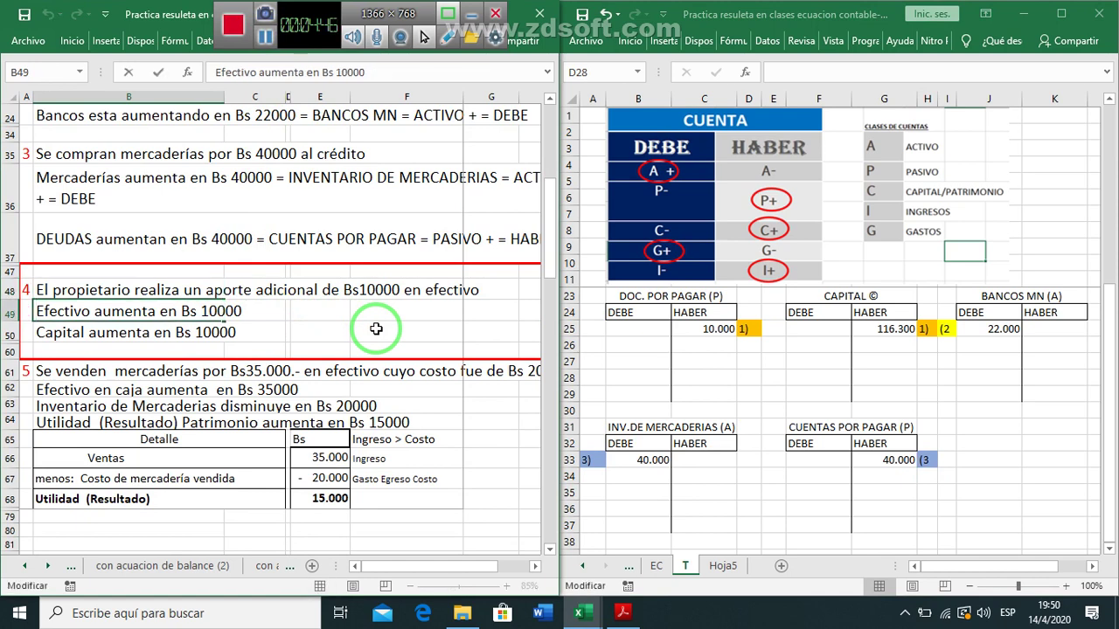
text(= CAJA MN)
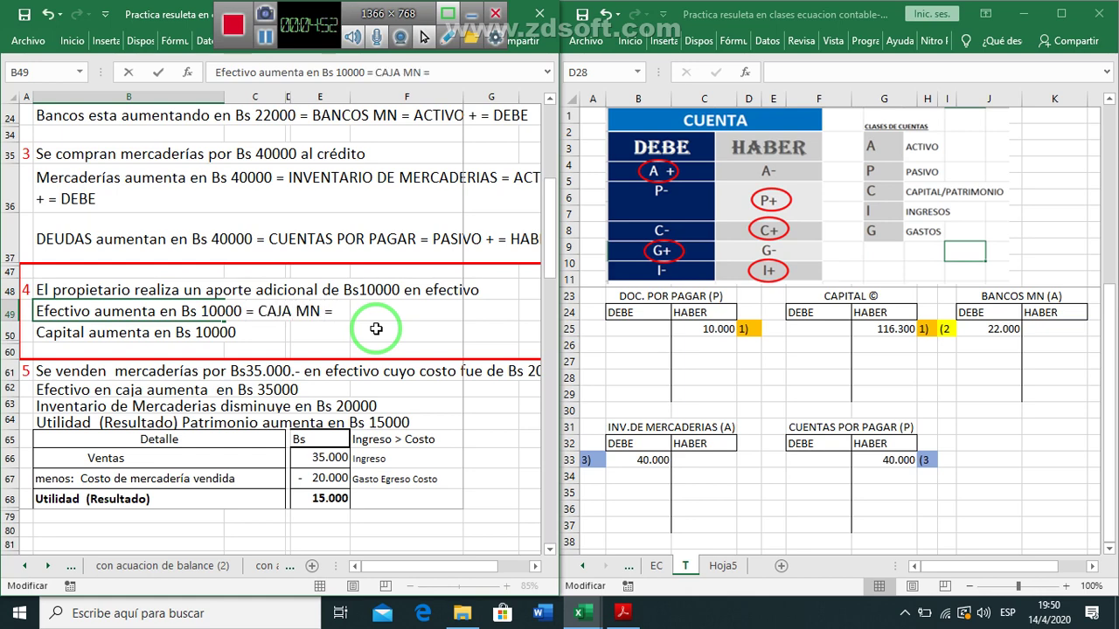
text( = ACTIVO )
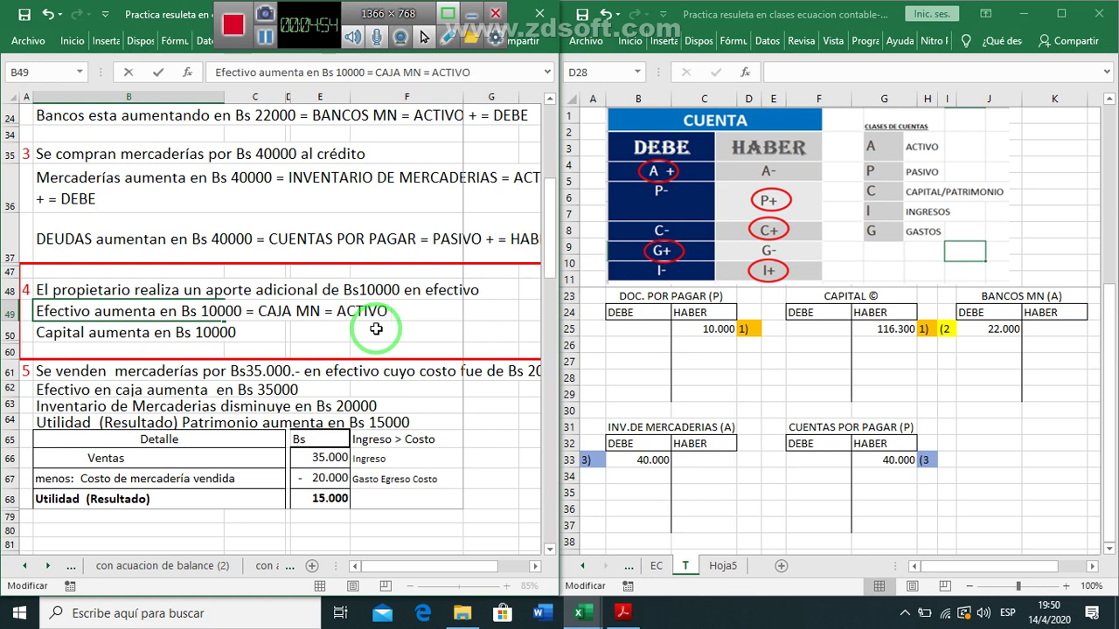
text(+ = DENE)
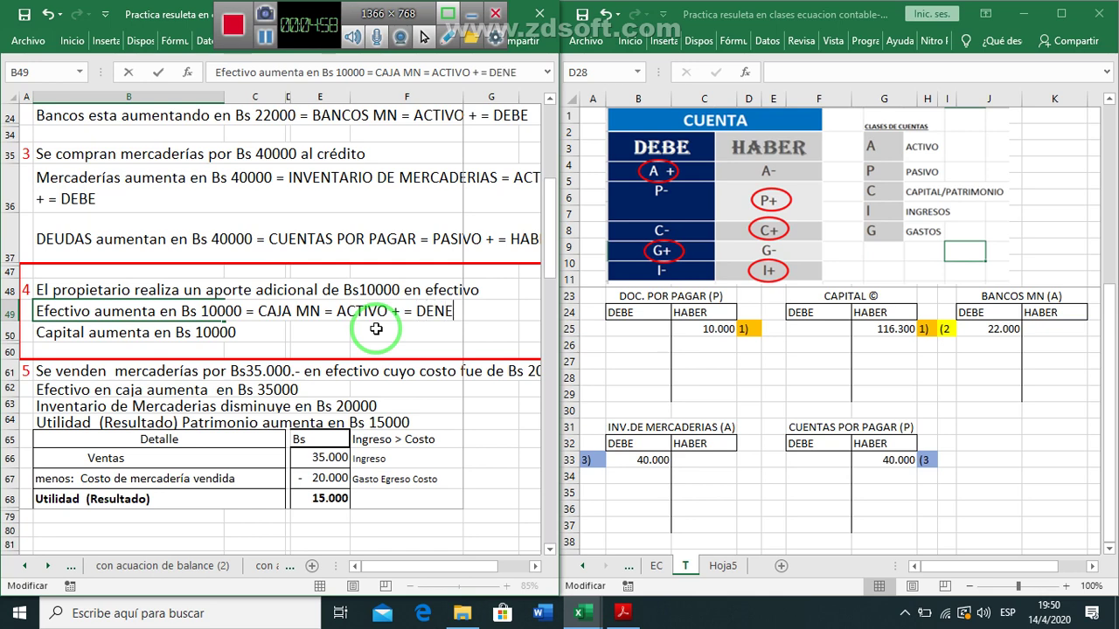
key(BackSpace)
key(BackSpace)
text(BE)
key(Return)
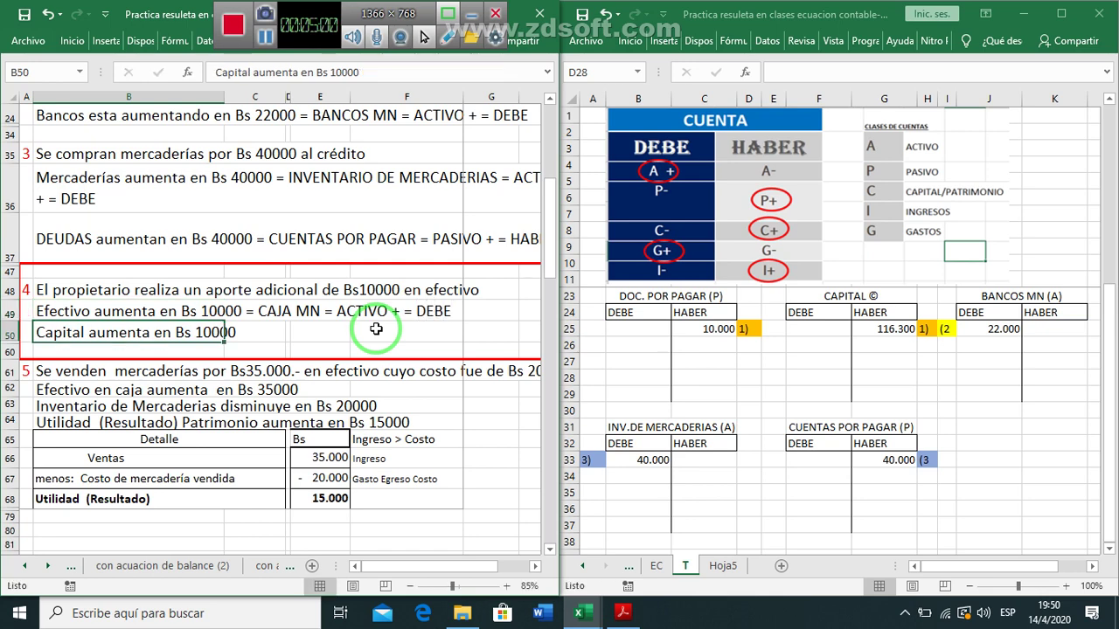
Complete transaction 4's capital line in B50 with "= CAPITAL = C+ =HABER".
key(F2)
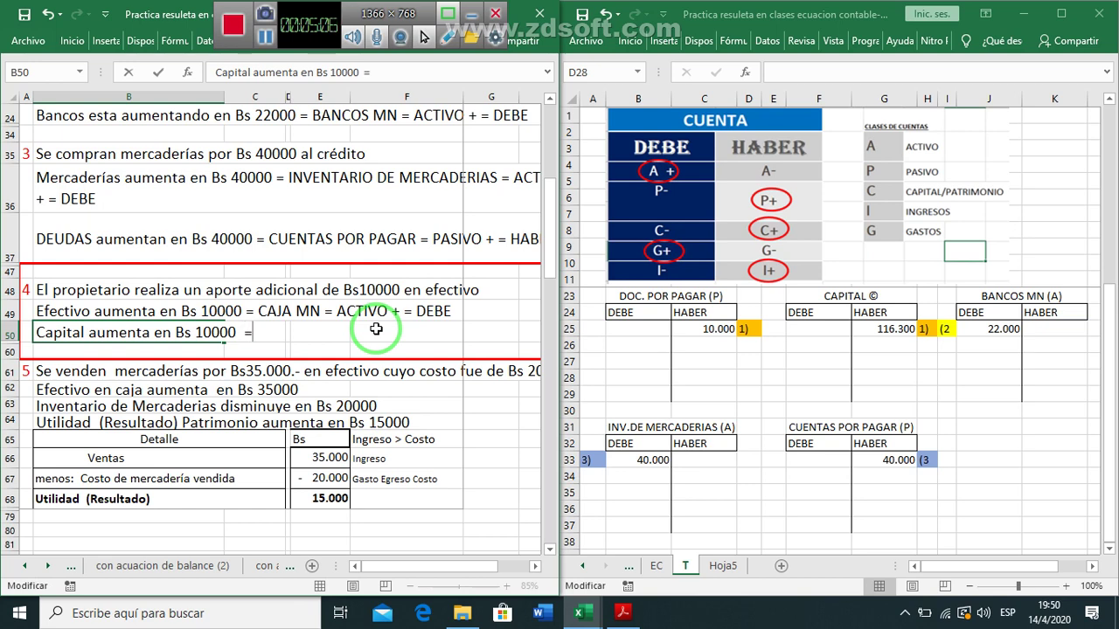
text(= CAPITAL)
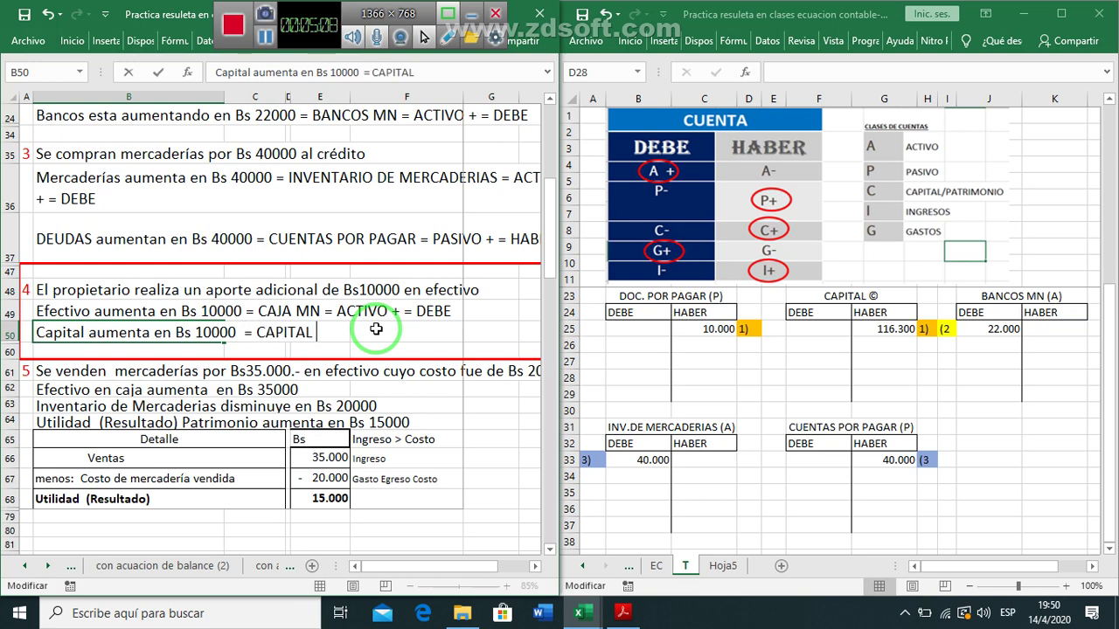
text( = CA)
key(BackSpace)
key(BackSpace)
text(C+ =HABER)
key(ctrl+Return)
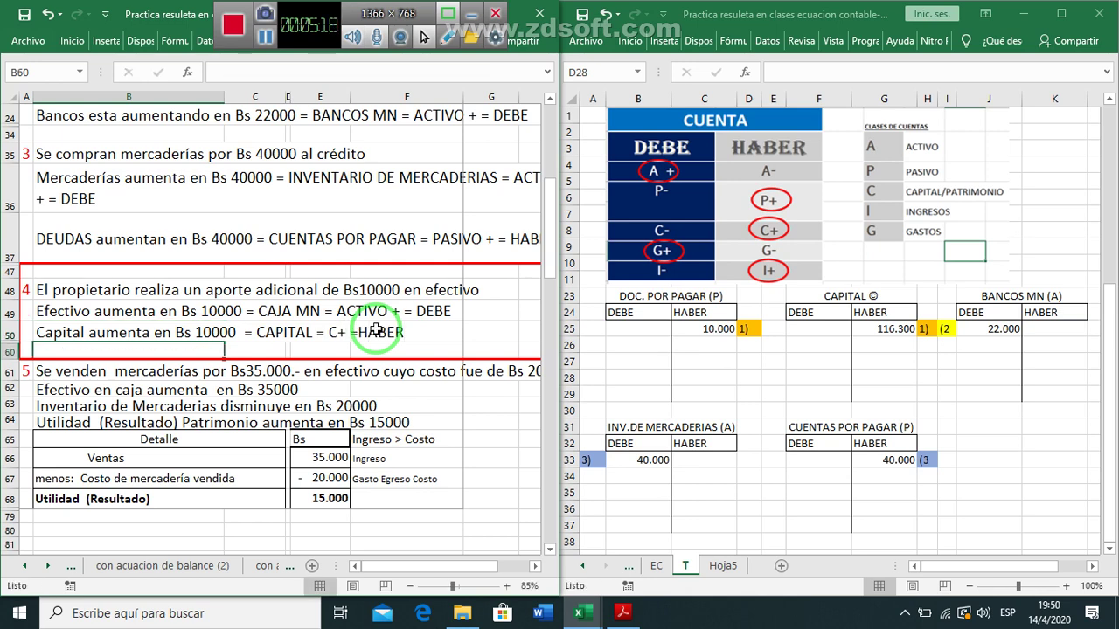
Post 10000 to the debit side of the CAJA MN T-account in B17 and label it 4) in A17.
click(874, 429)
scroll(874, 429, up, 4)
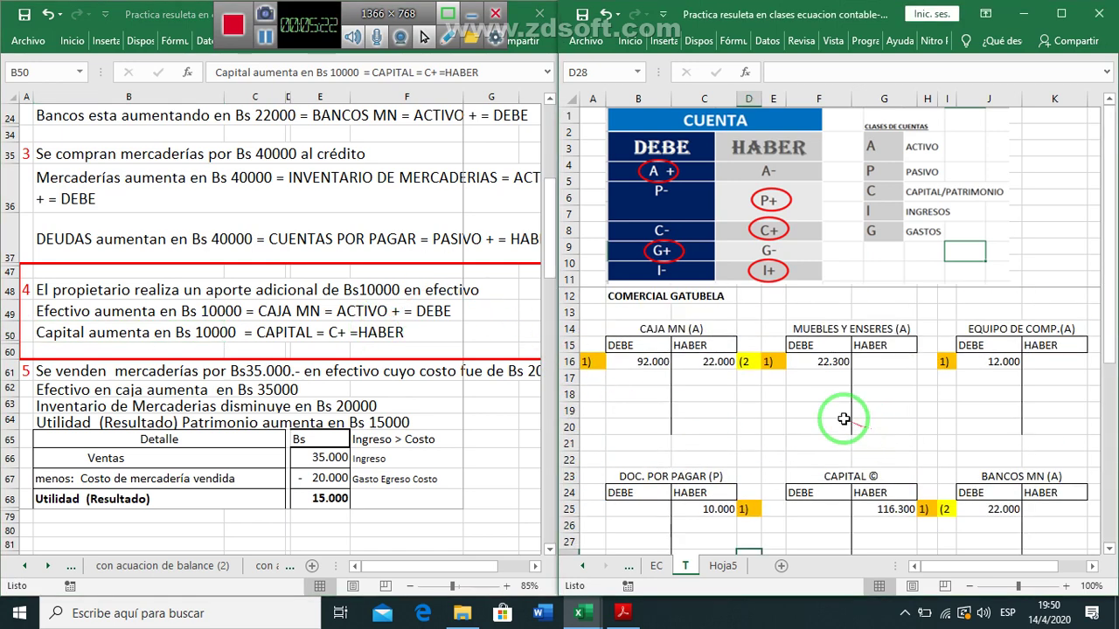
click(658, 377)
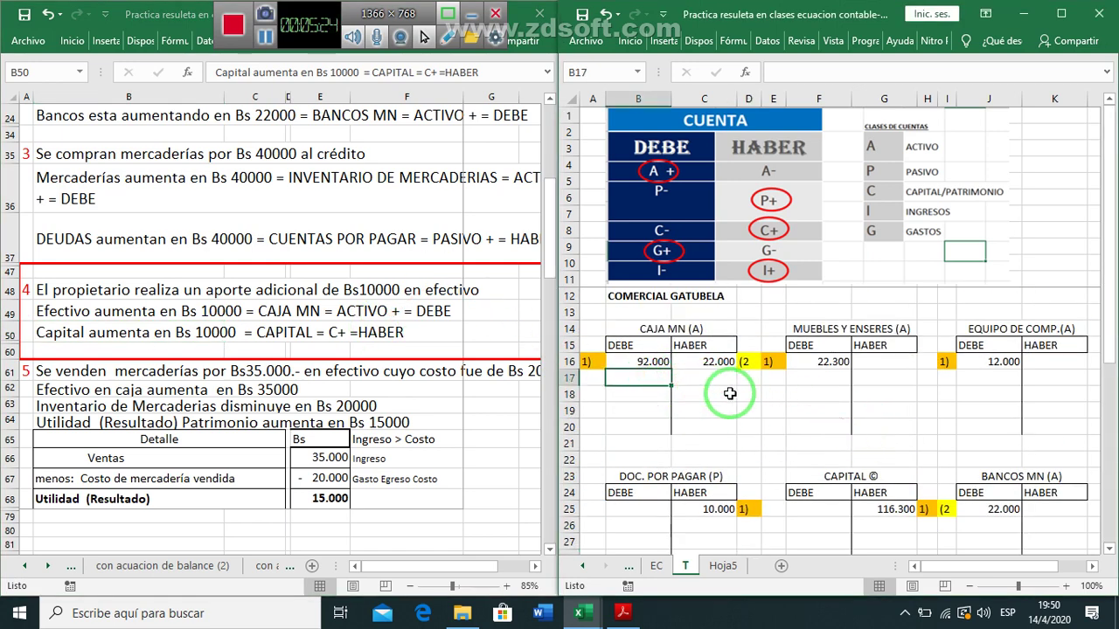
text(10000)
key(Return)
key(Up)
key(Left)
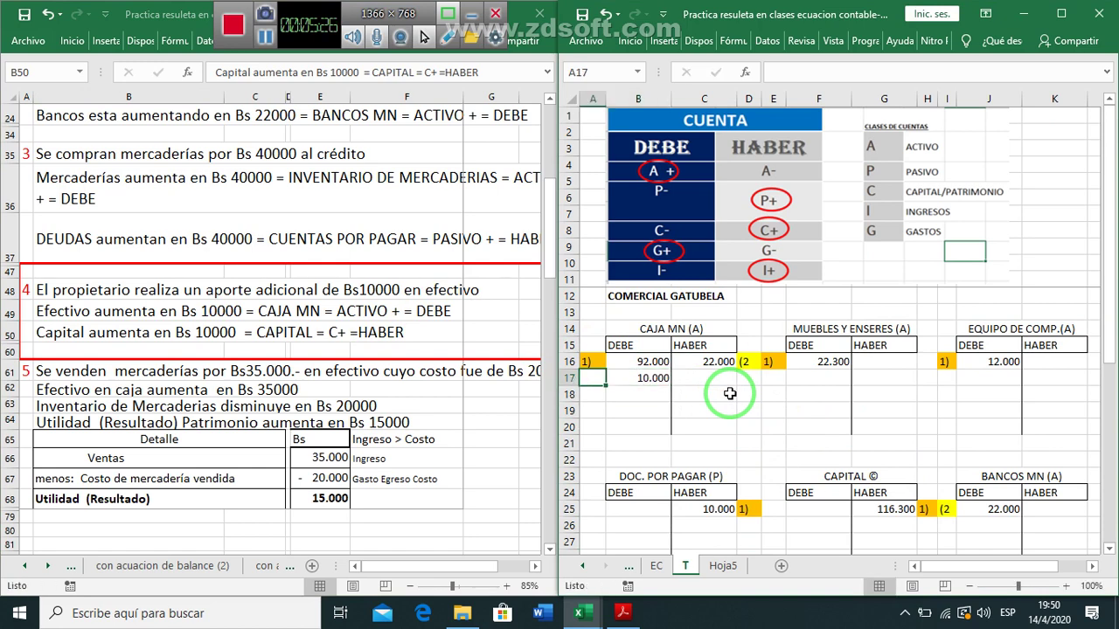
text(4)
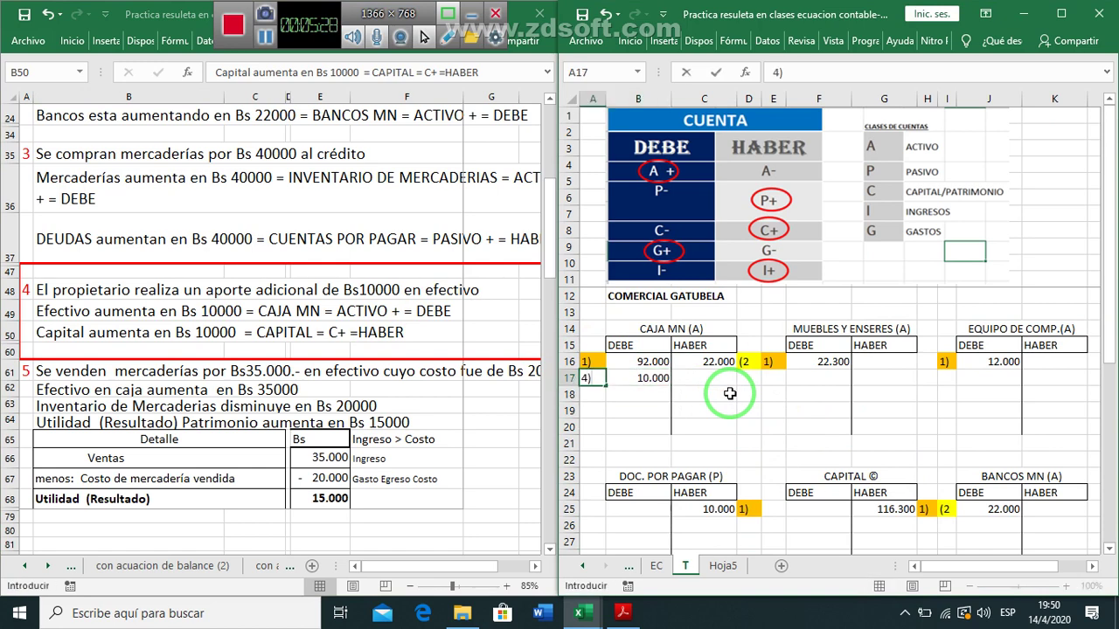
key(ctrl+Return)
drag(757, 413, 912, 522)
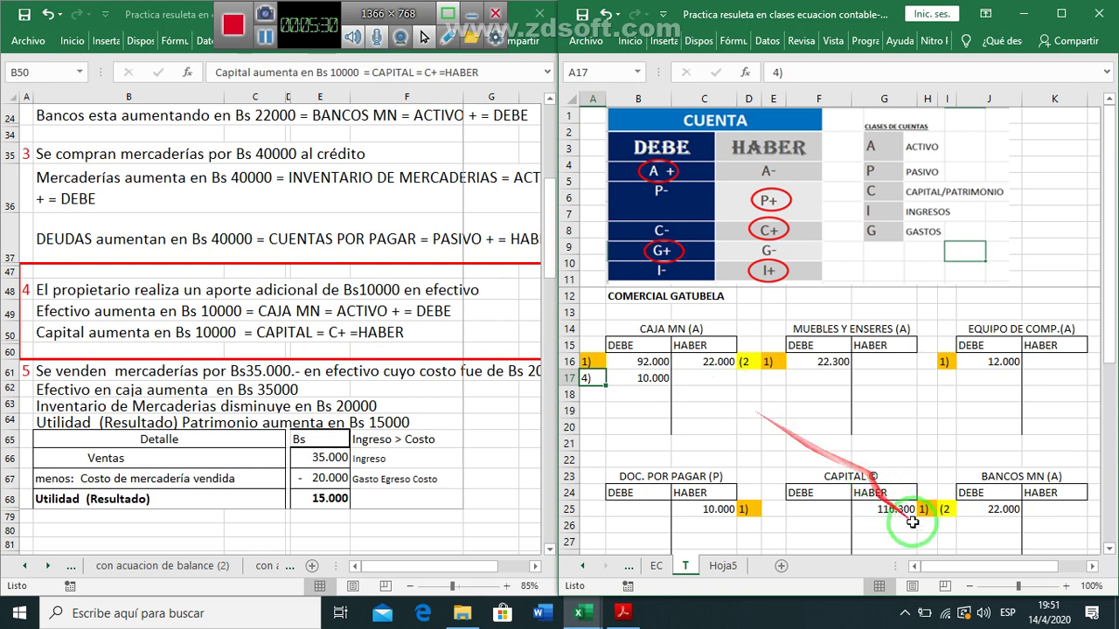
Post 10000 to the credit side of the CAPITAL T-account in G26 and label it (4 in H26.
click(912, 523)
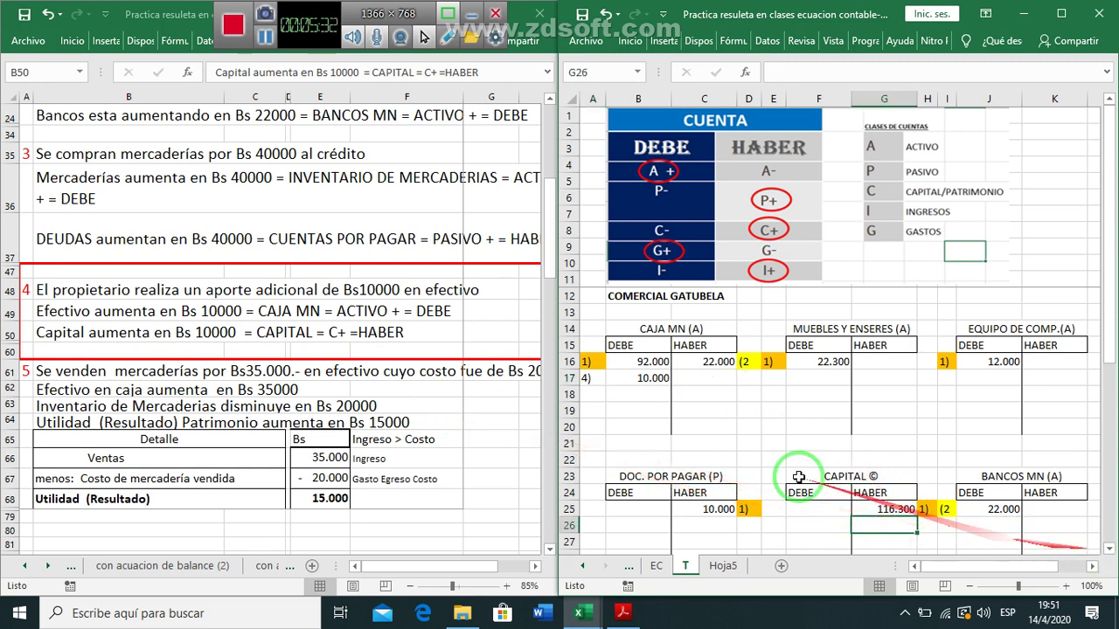
text(10.0)
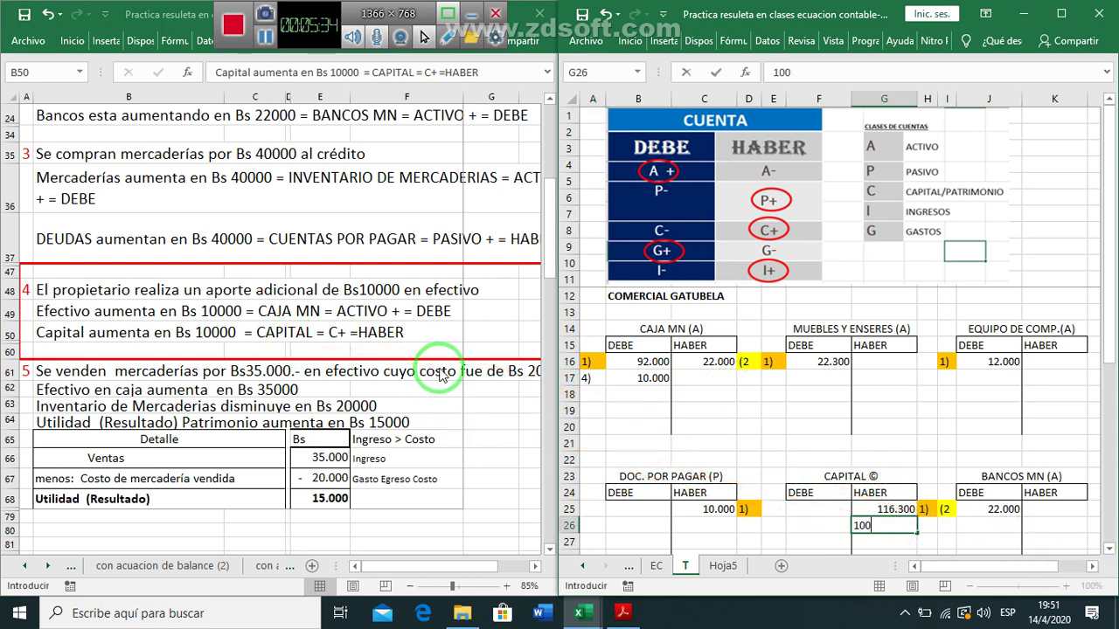
text(00)
key(Tab)
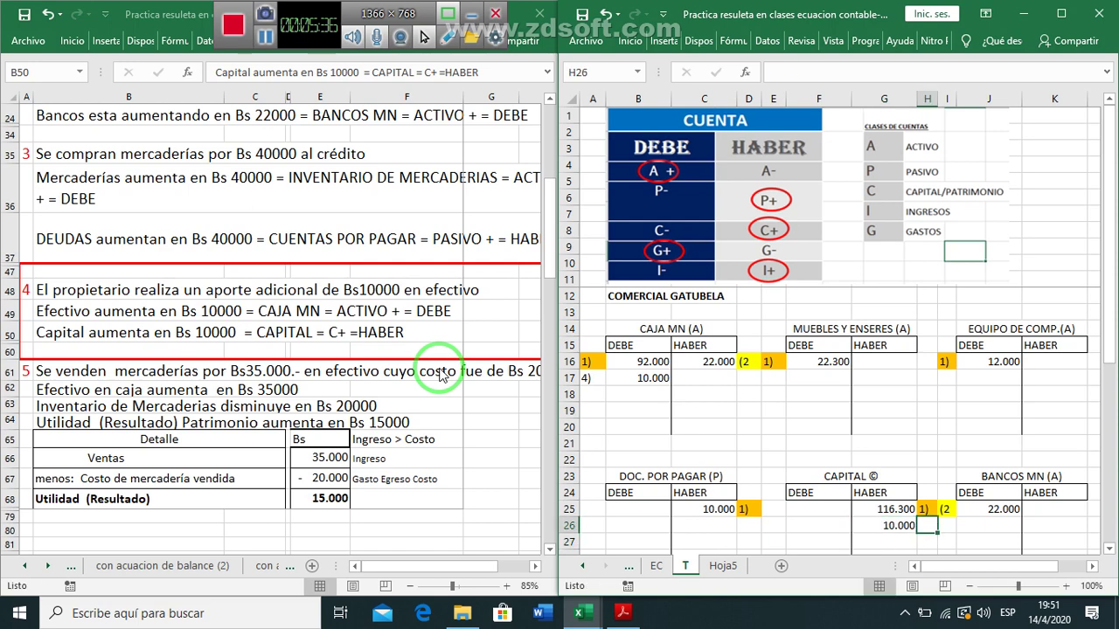
text((4)
key(Return)
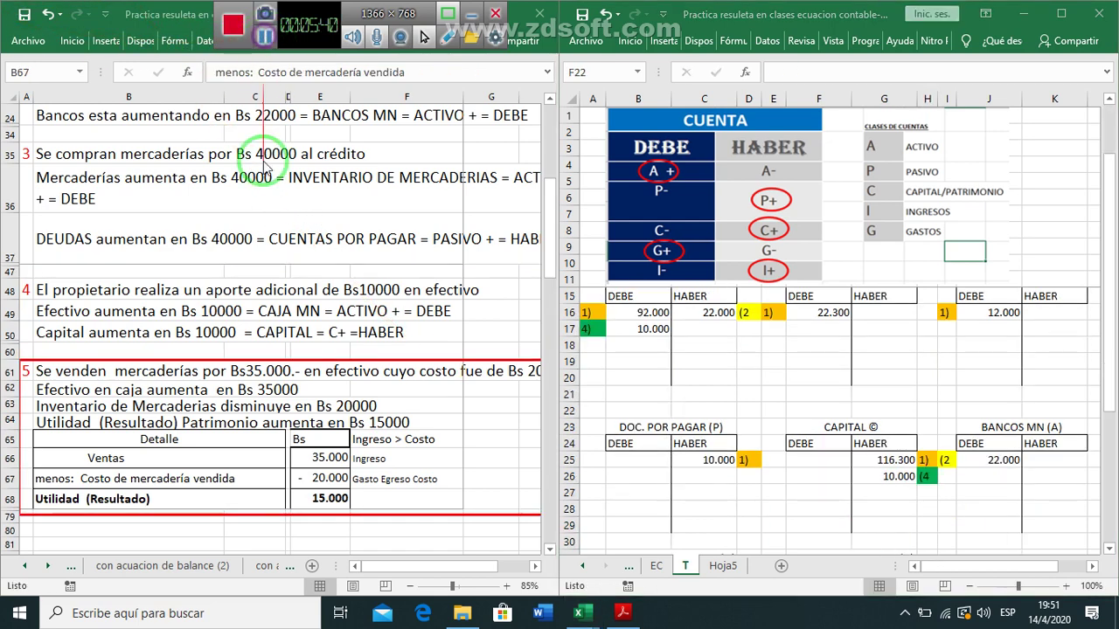
Clear the contents of transaction 5's two Utilidad (Resultado) rows, rows 64 and 68.
click(66, 390)
click(70, 406)
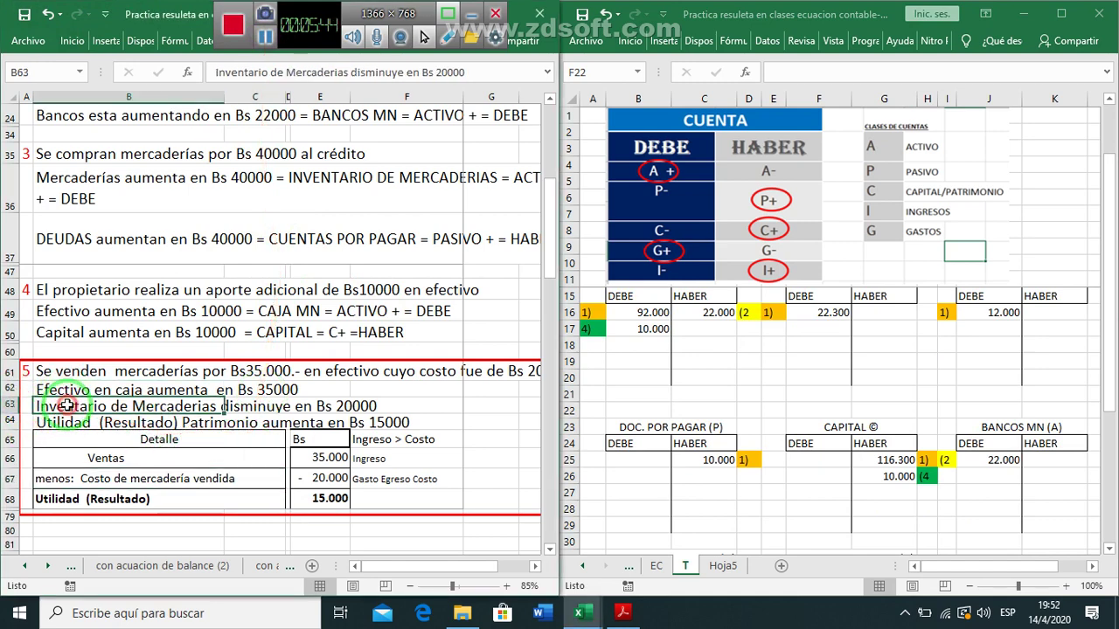
click(77, 420)
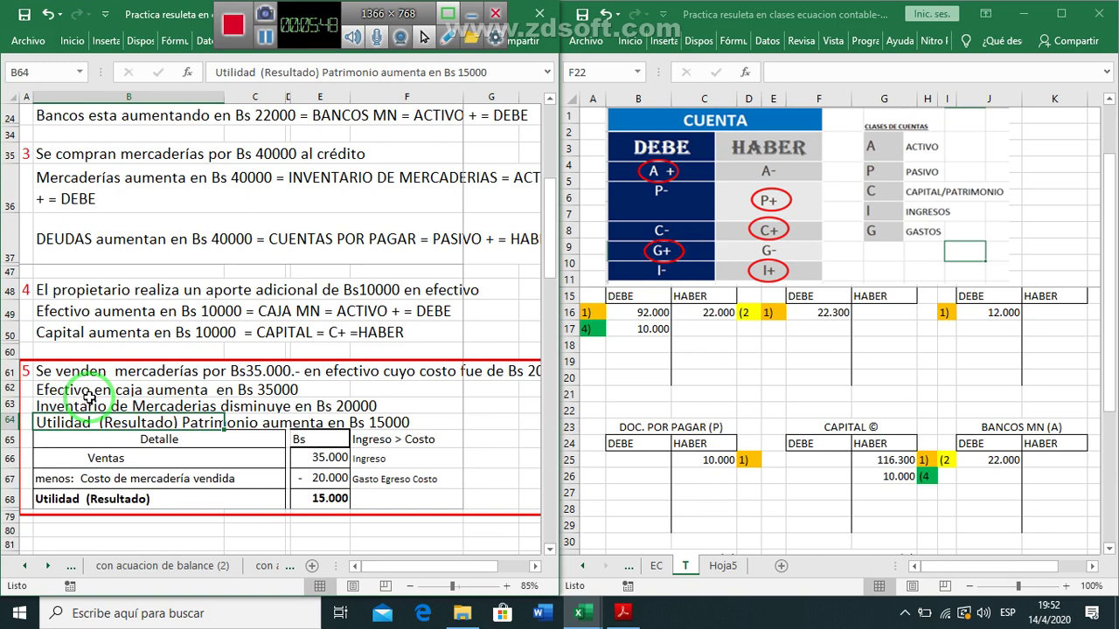
click(7, 420)
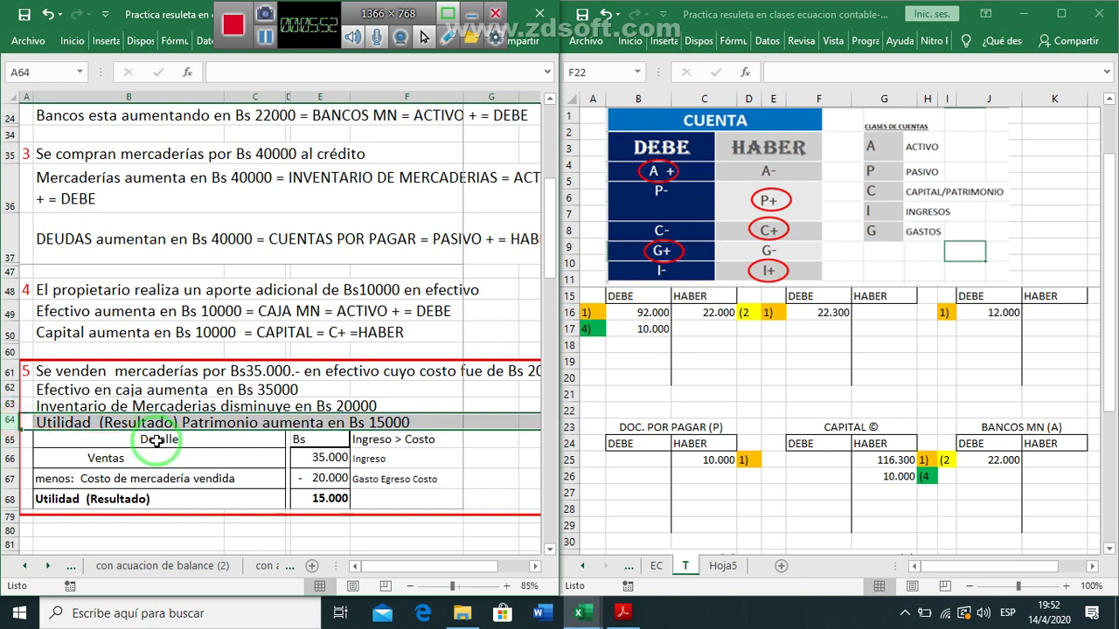
key(Delete)
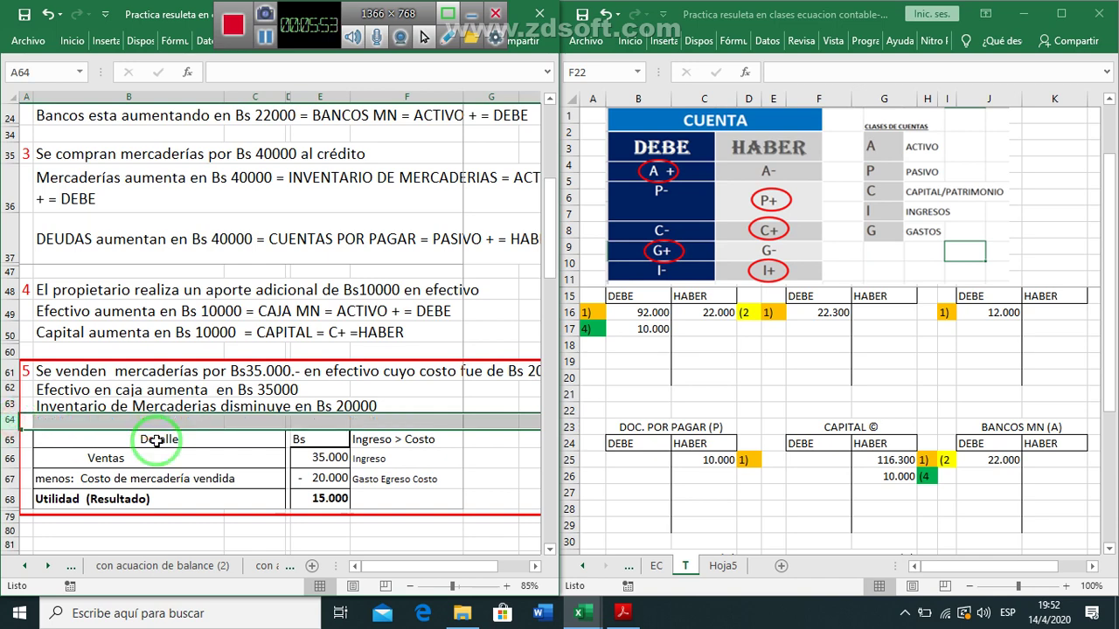
click(12, 499)
key(Delete)
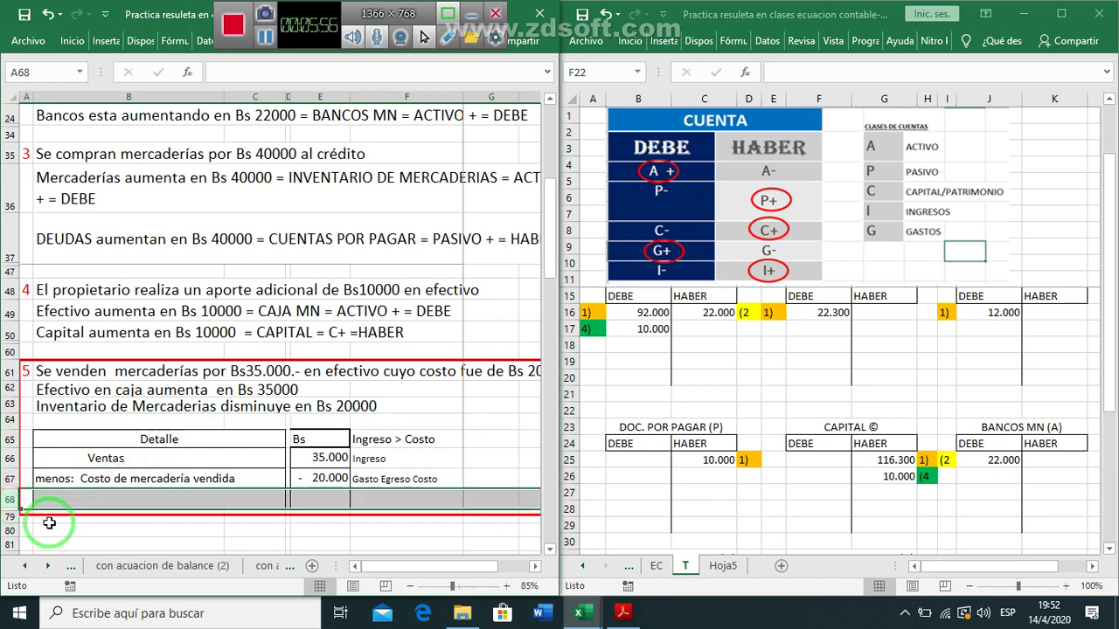
Insert a blank row at row 64, between transaction 5's inventory line and the Detalle table.
click(8, 420)
right_click(8, 420)
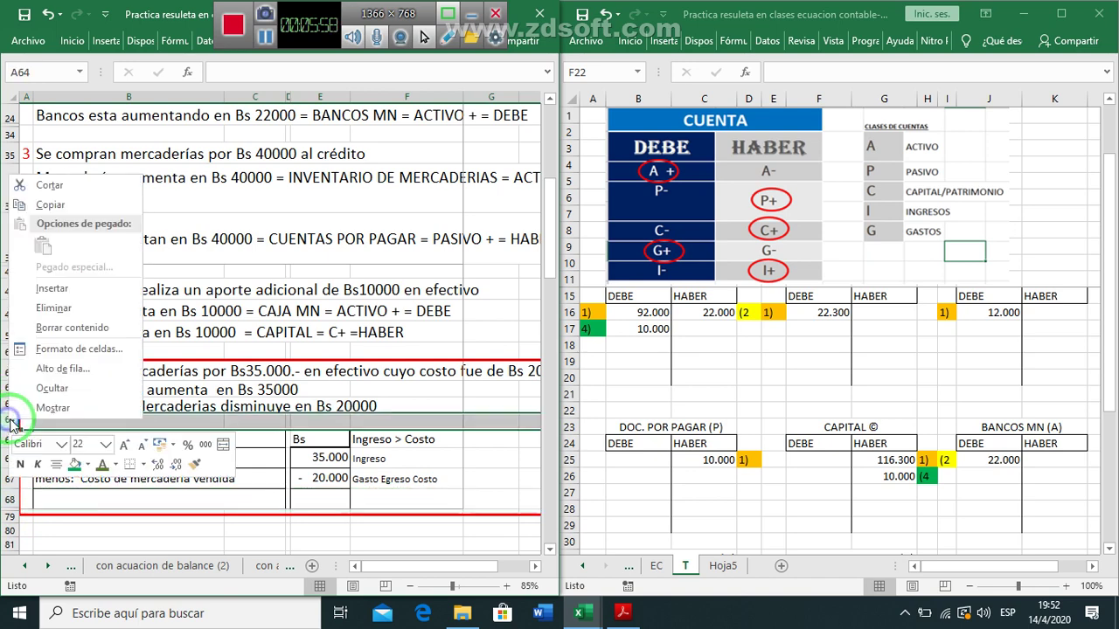
click(52, 290)
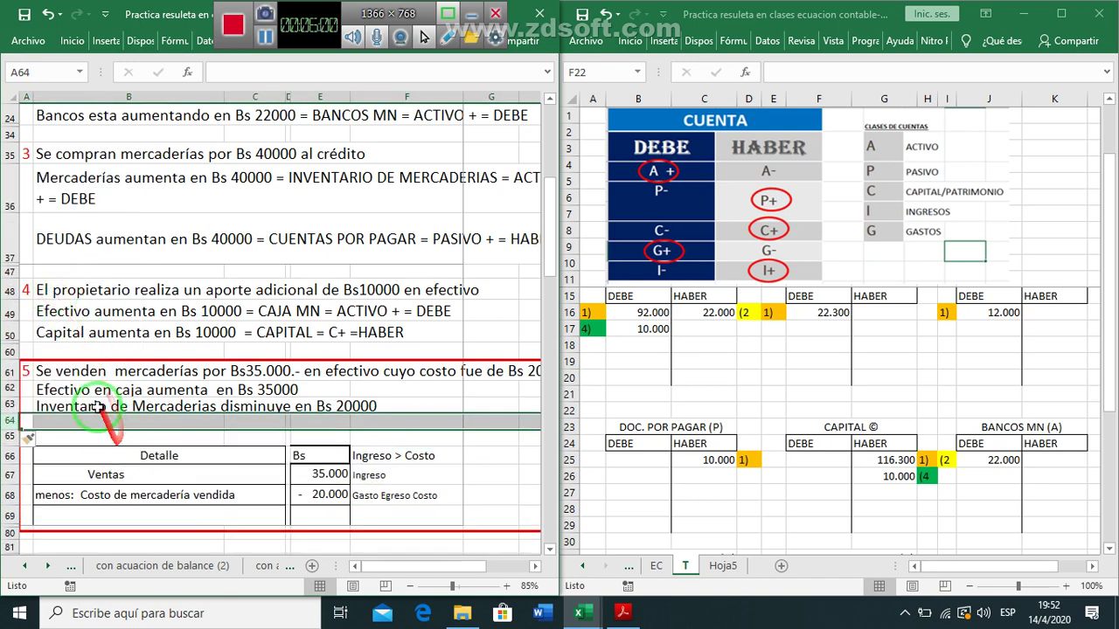
Complete transaction 5's cash line in B62 with "= CAJA MN = ACTIVO+ = DEBE".
click(92, 389)
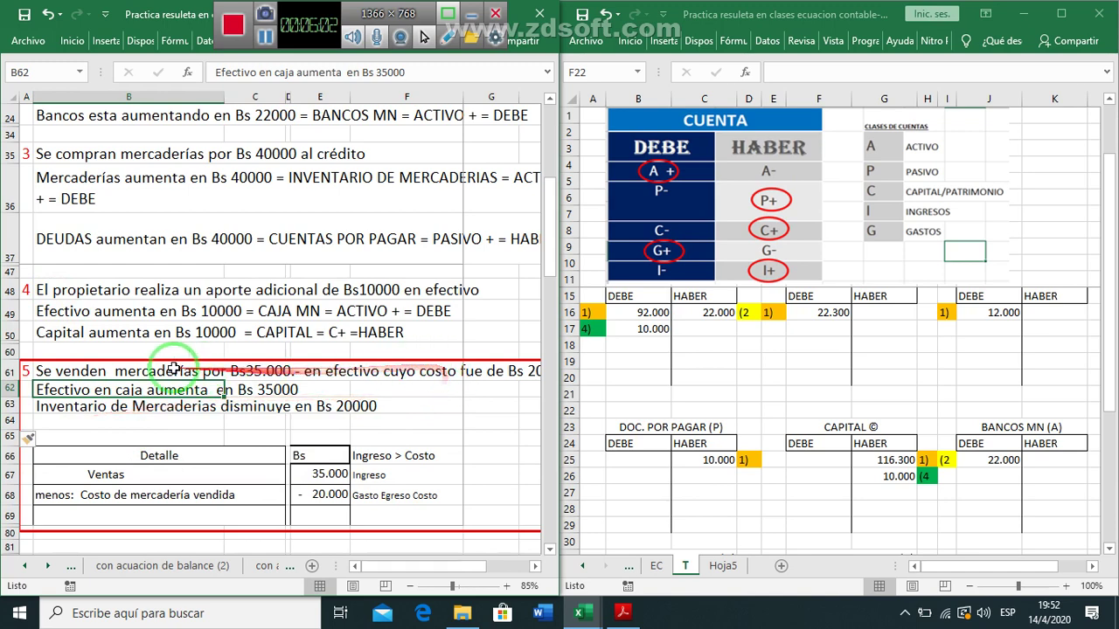
click(141, 370)
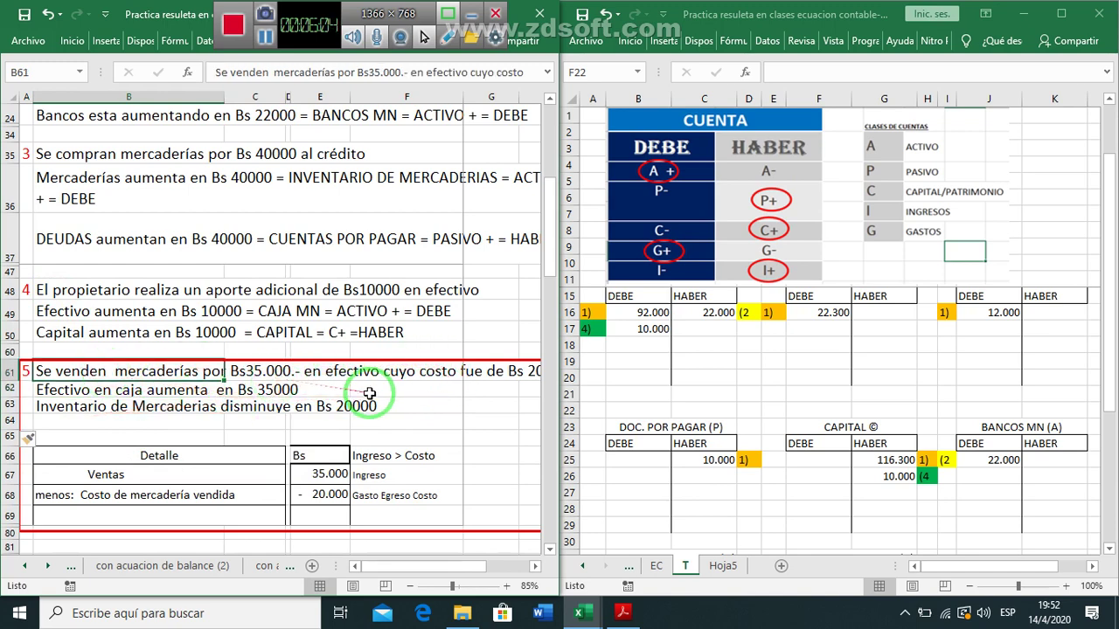
scroll(368, 395, down, 1)
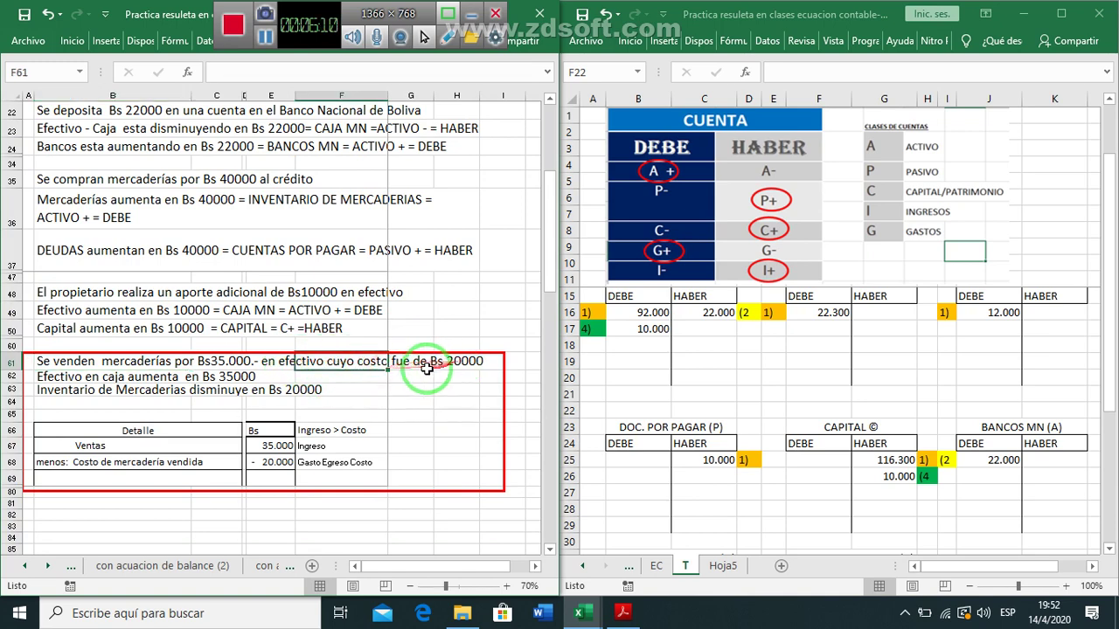
click(74, 375)
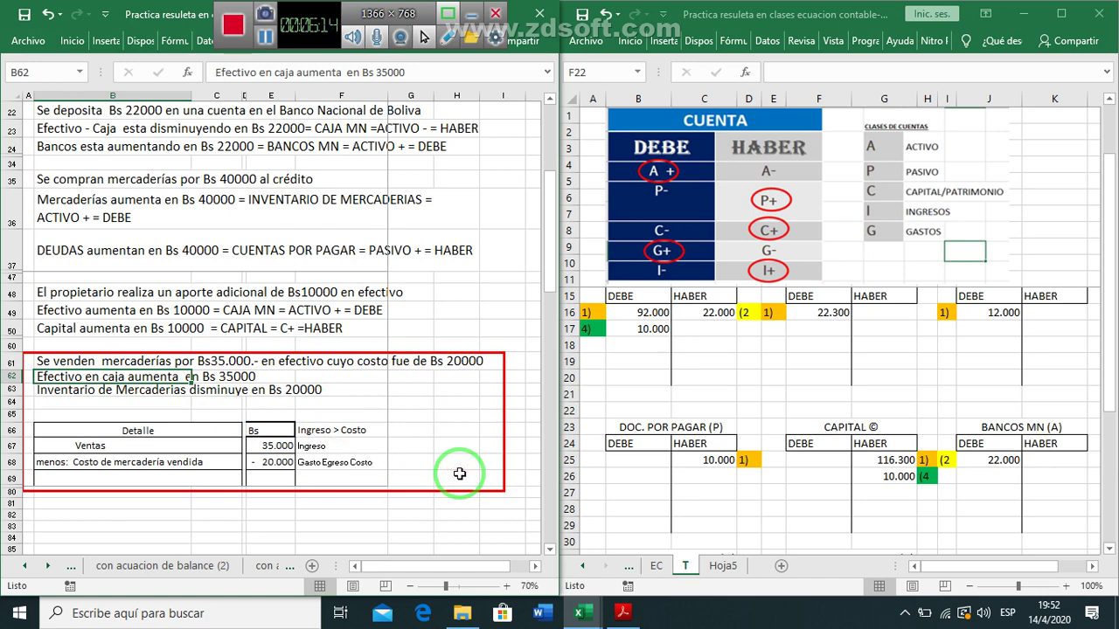
key(F2)
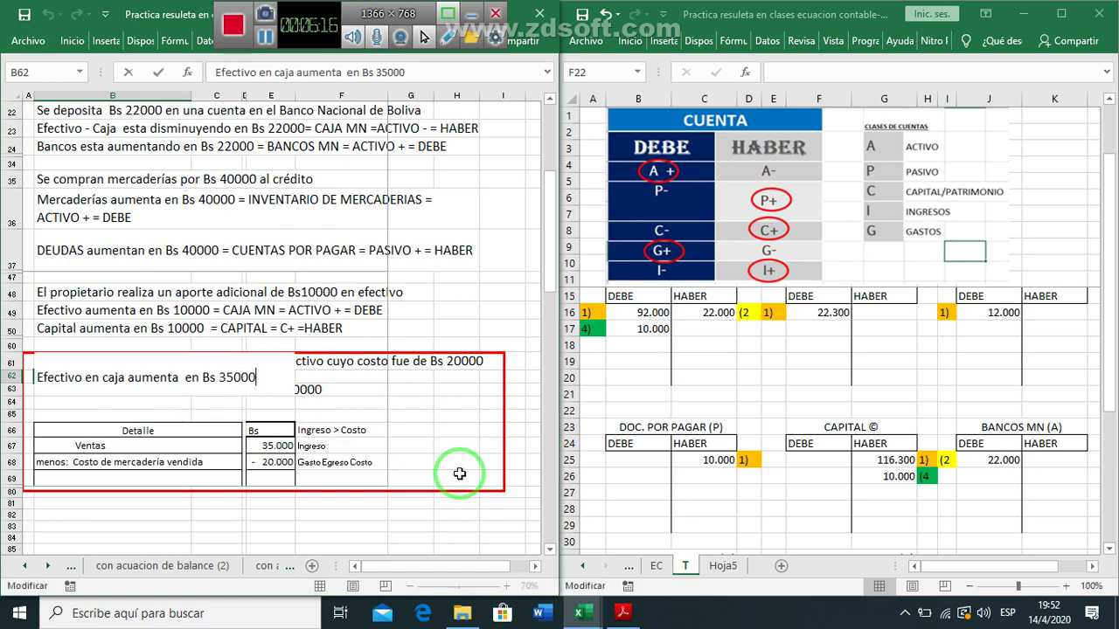
text(= CAJA MN = A)
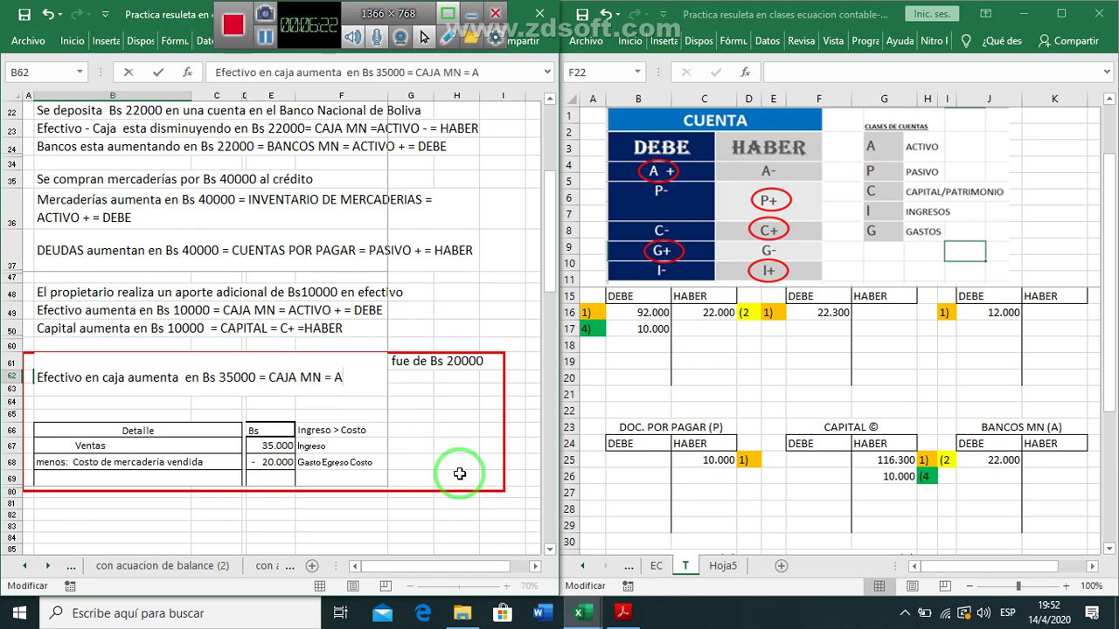
text(CTIVO+ = DEBE)
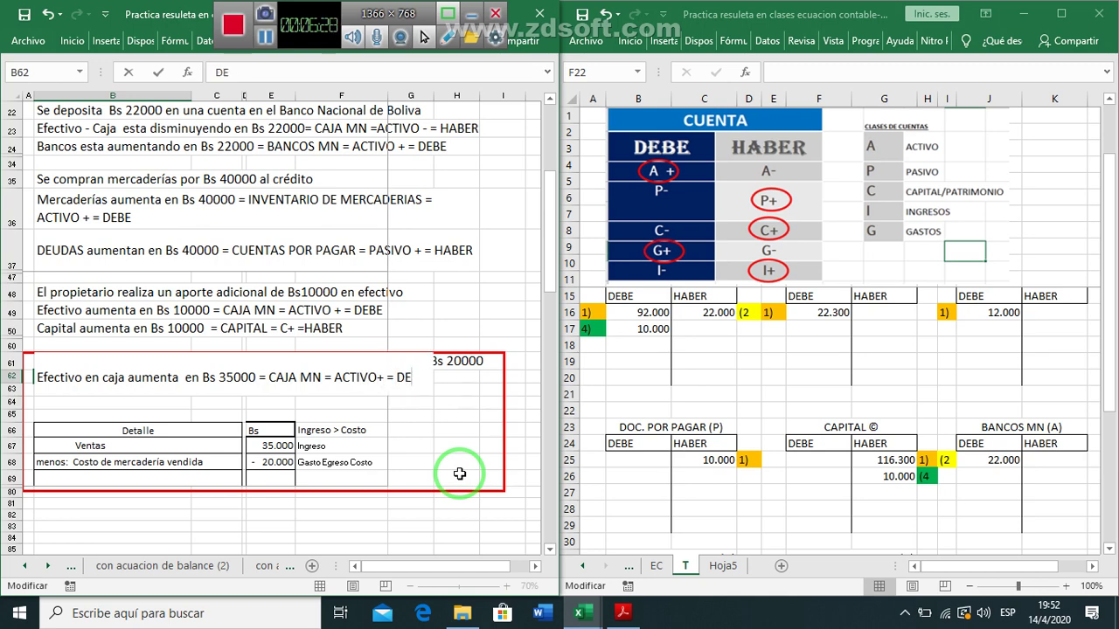
key(Return)
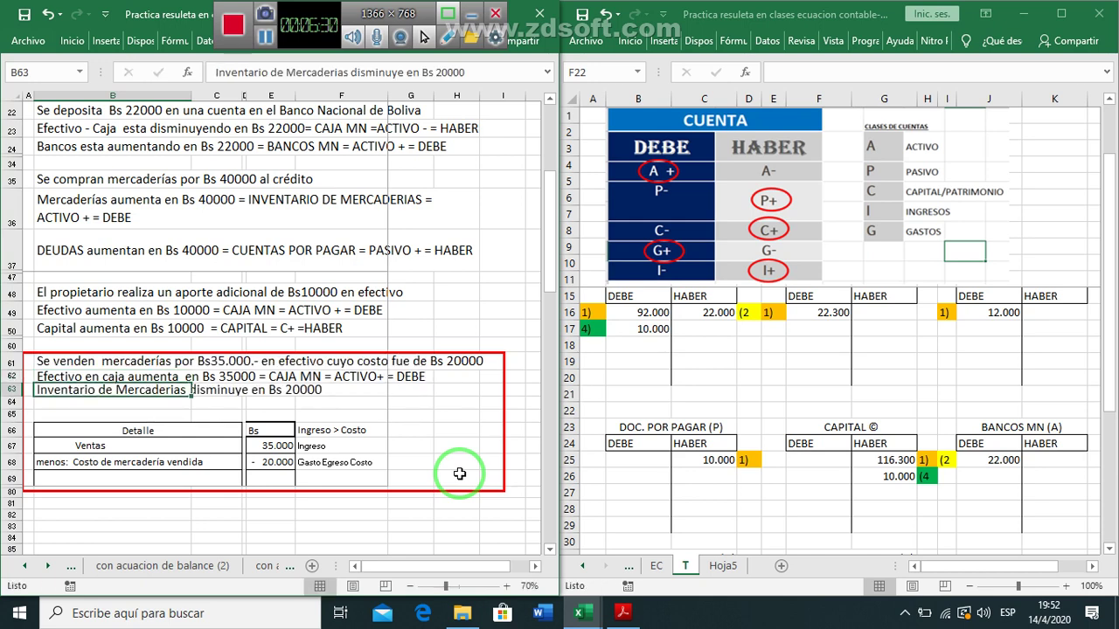
In B63, remove the leading "Inventario de" and append "=INVENTARIO DE MERCADERIAS =ACTIVO -=HABER" to the line.
key(F2)
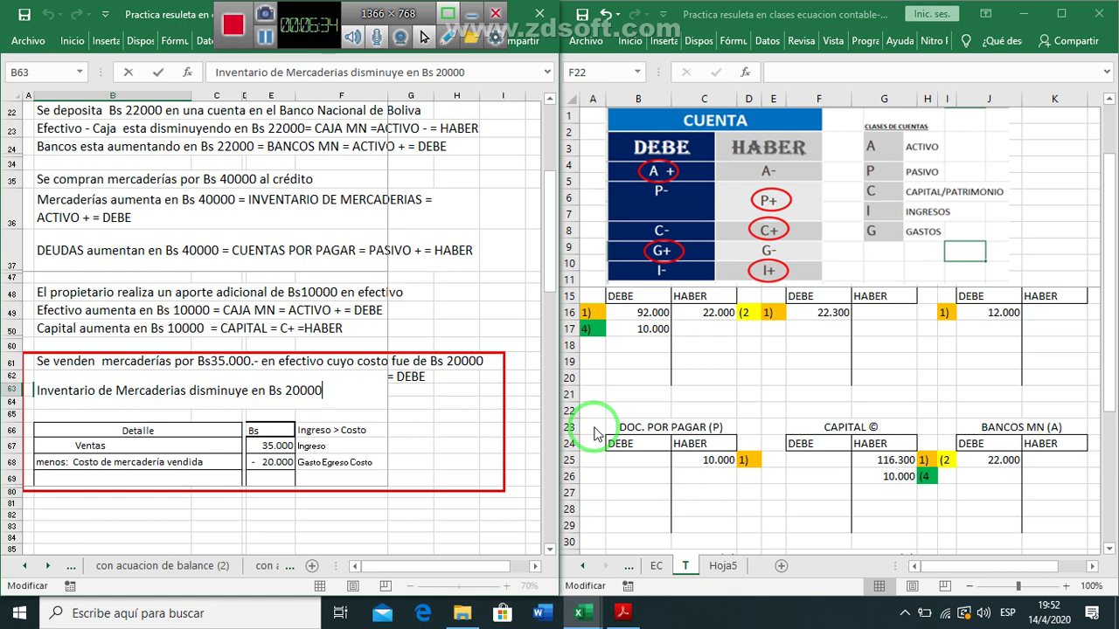
key(shift+Home)
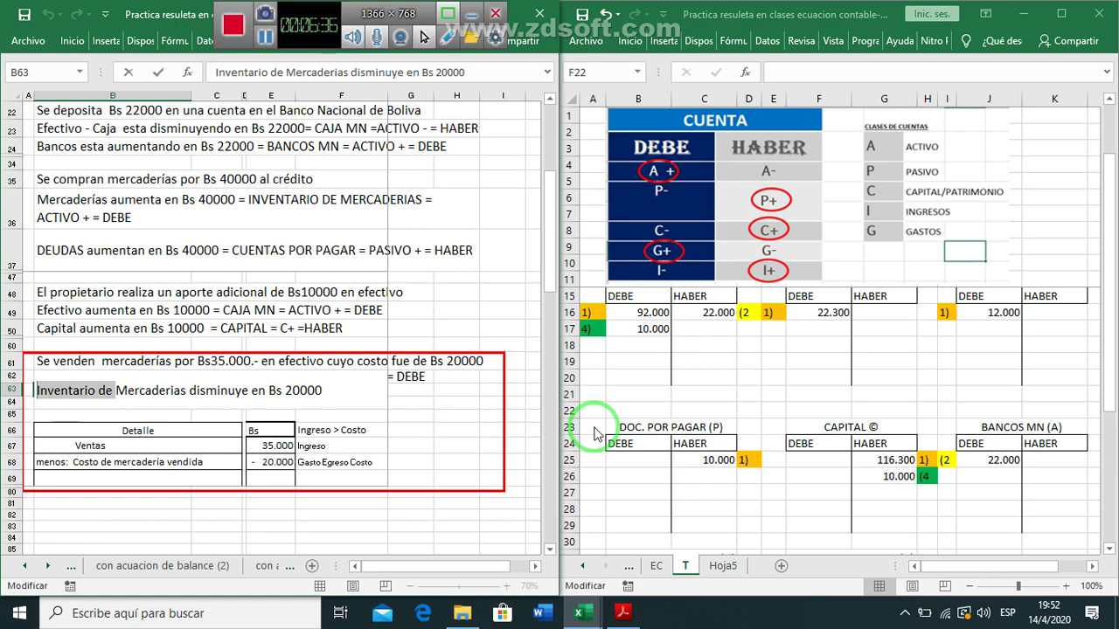
key(Delete)
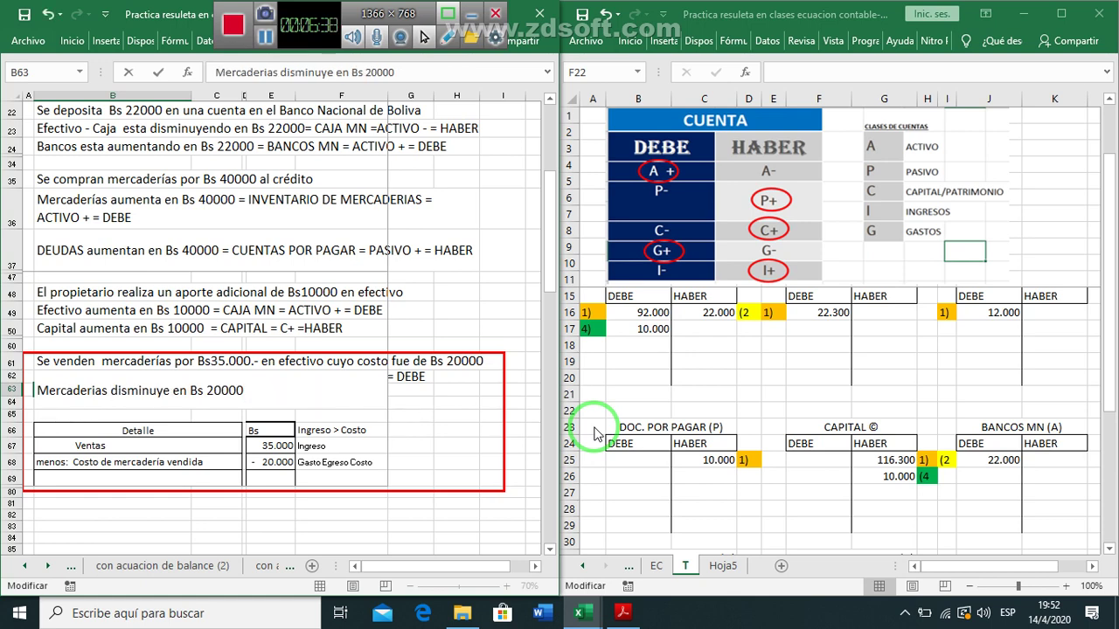
text(=INVENN)
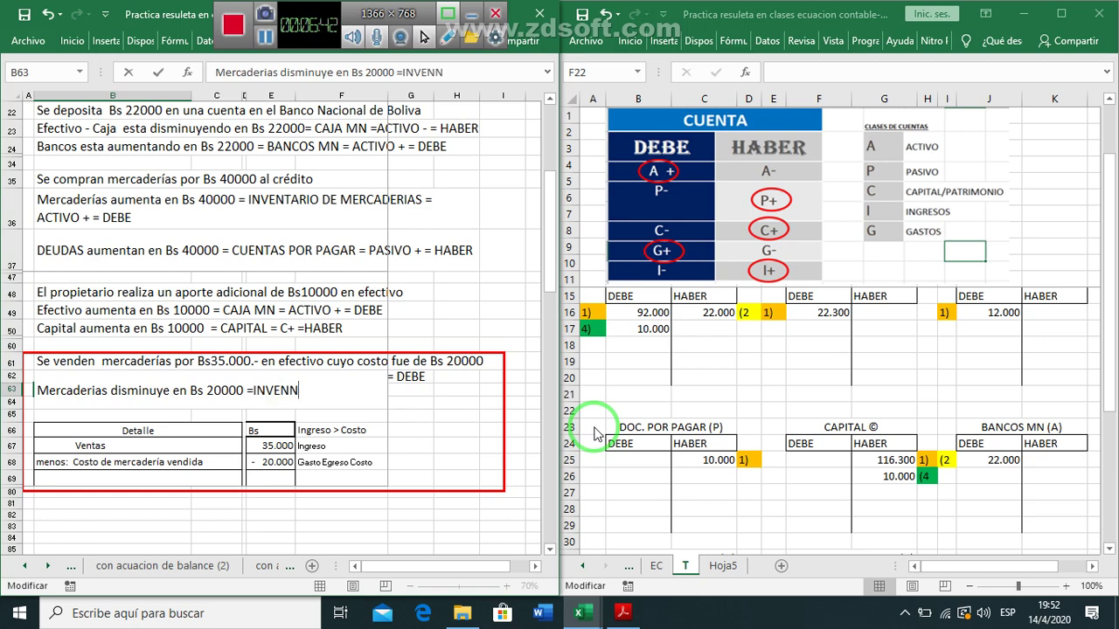
key(BackSpace)
text(TARIO DE M)
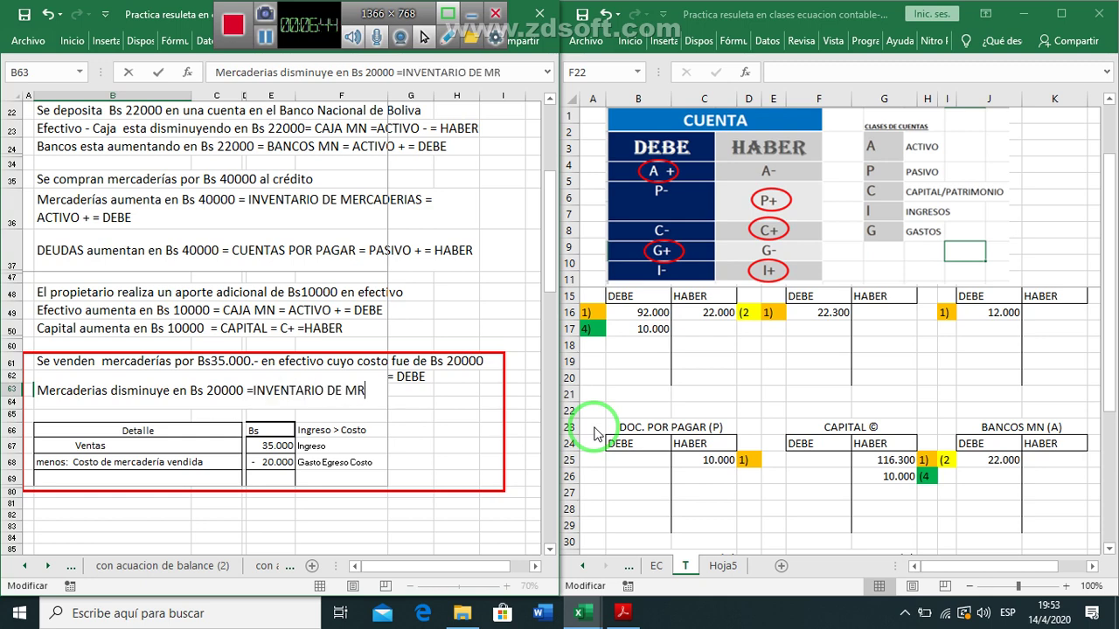
text(ERCADERIAS)
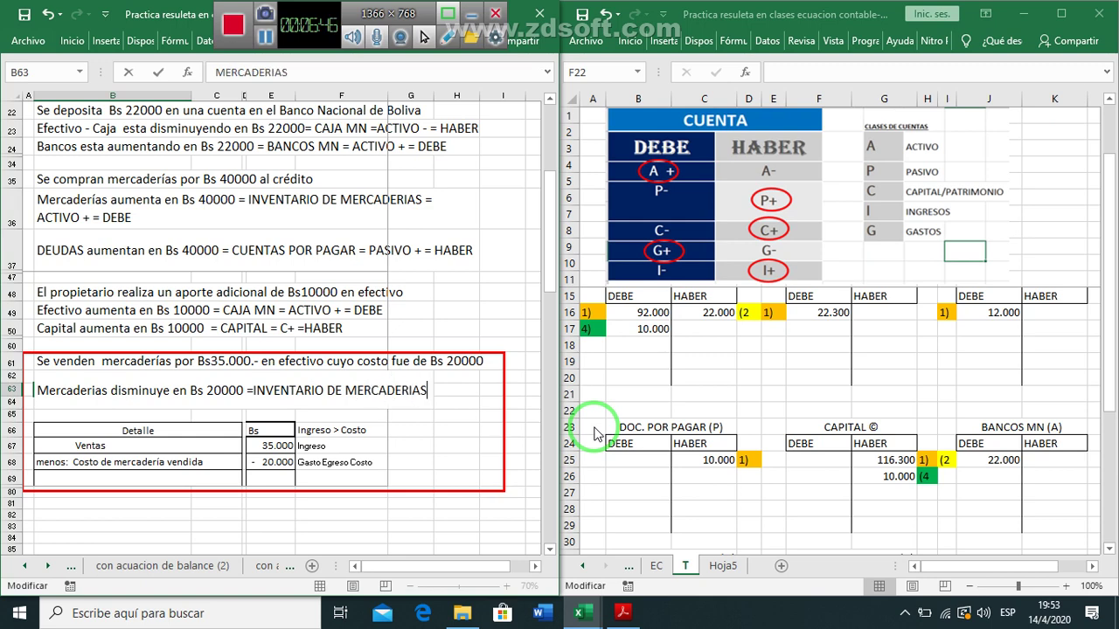
text( =ACTIVO -=)
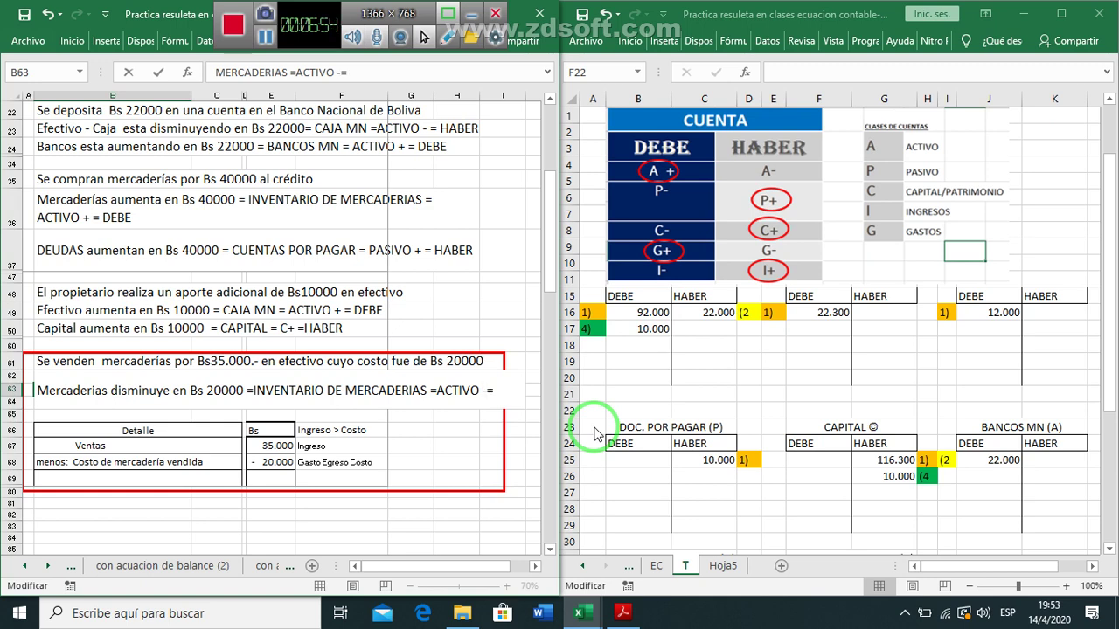
text(HABER)
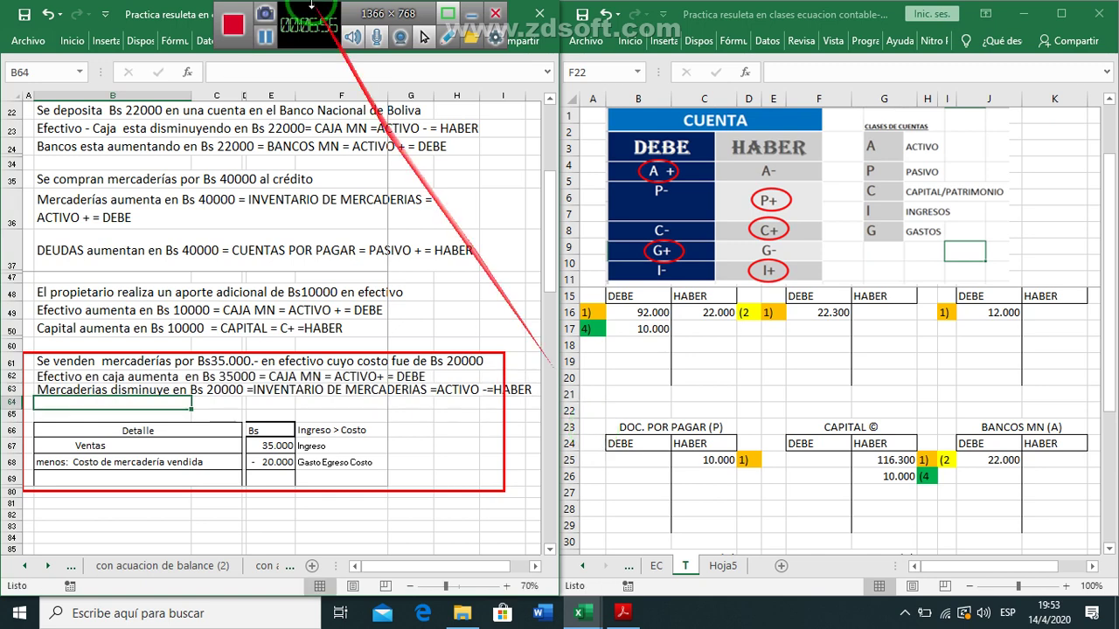
click(273, 44)
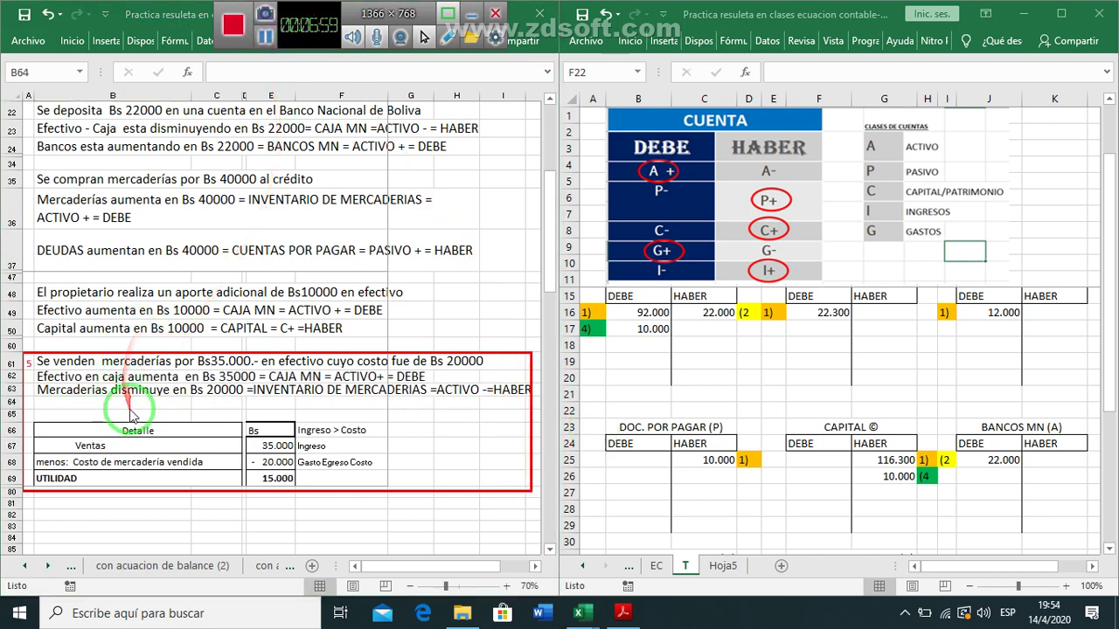
Enter transaction 5's sales line in B64 as "VENTAS AUMENTAN = 35000= VENTAS = INGRESO + = HABER".
drag(131, 402, 367, 430)
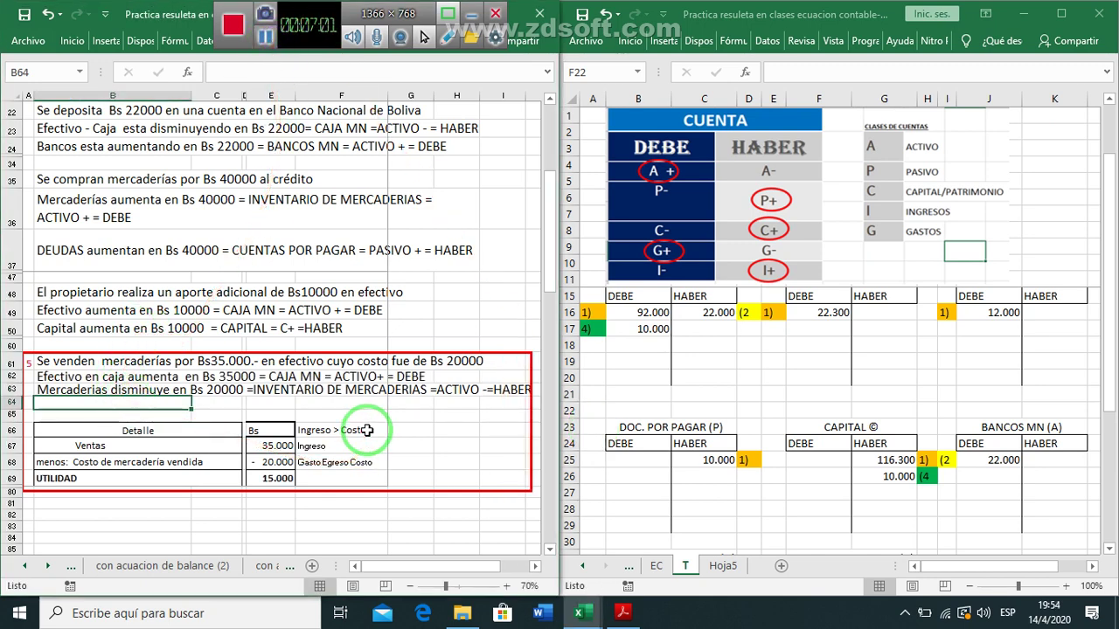
text(VENTAS)
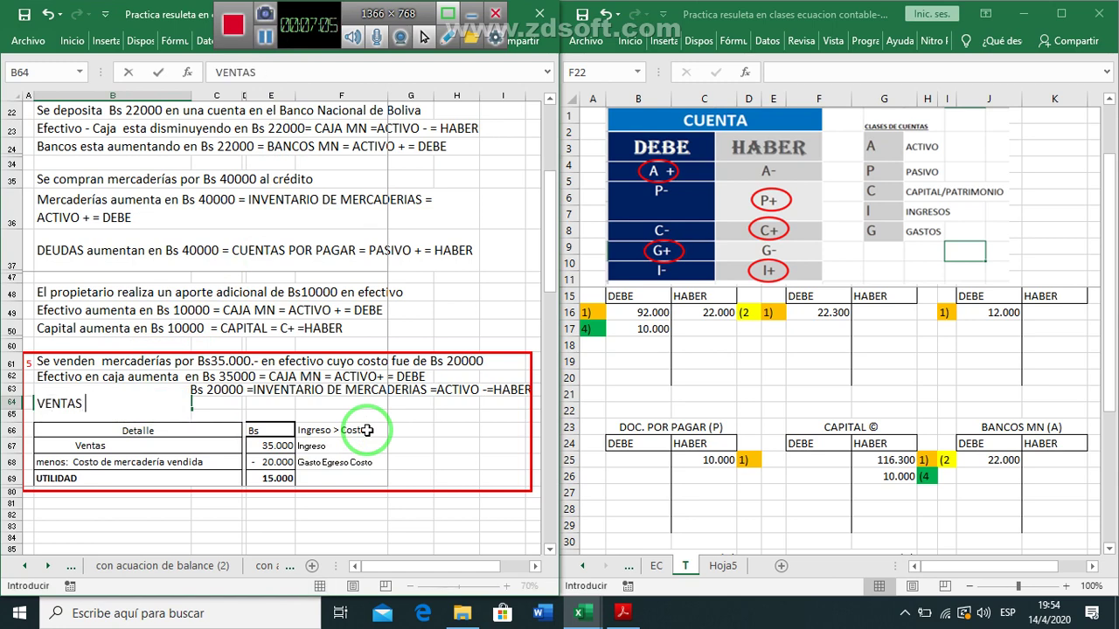
text( AUEMNET)
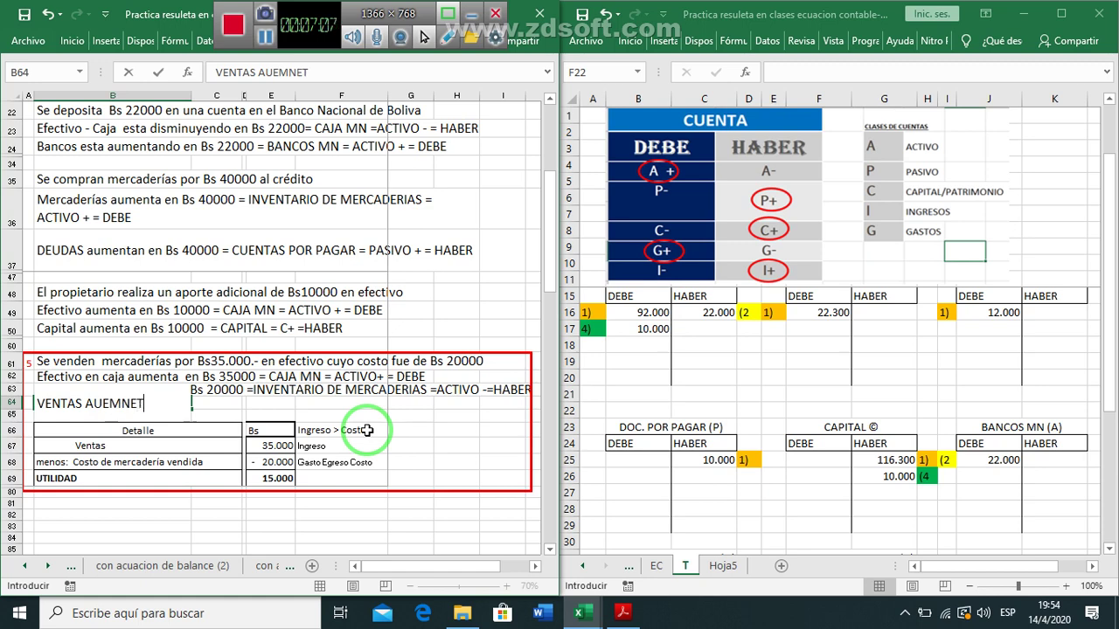
text(AS)
key(BackSpace)
key(BackSpace)
key(BackSpace)
key(BackSpace)
key(BackSpace)
key(BackSpace)
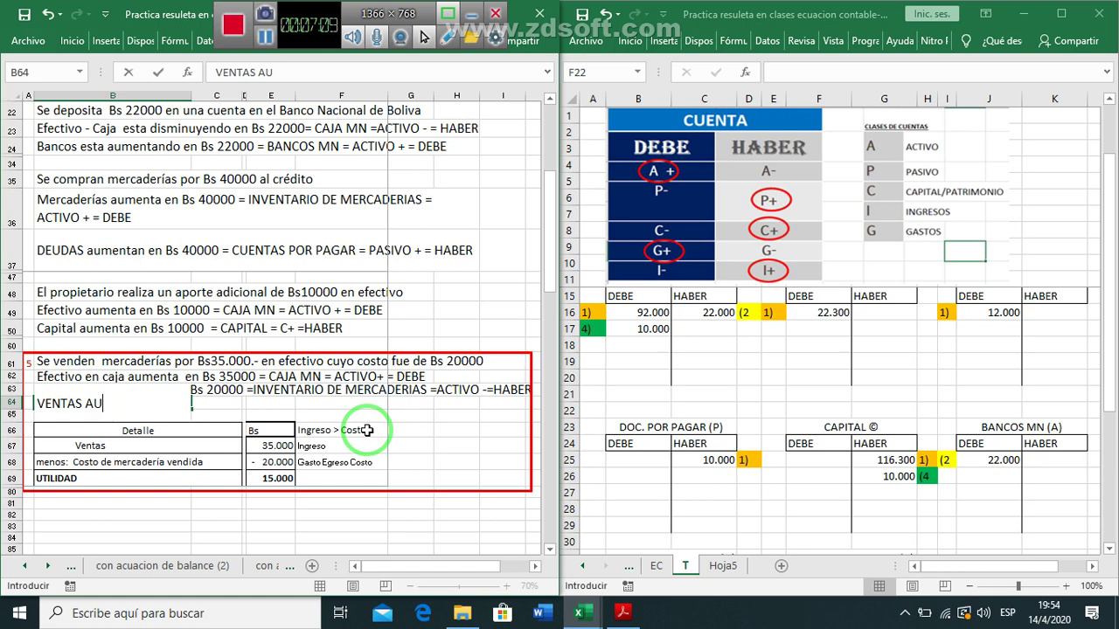
text(MENTAN = 3)
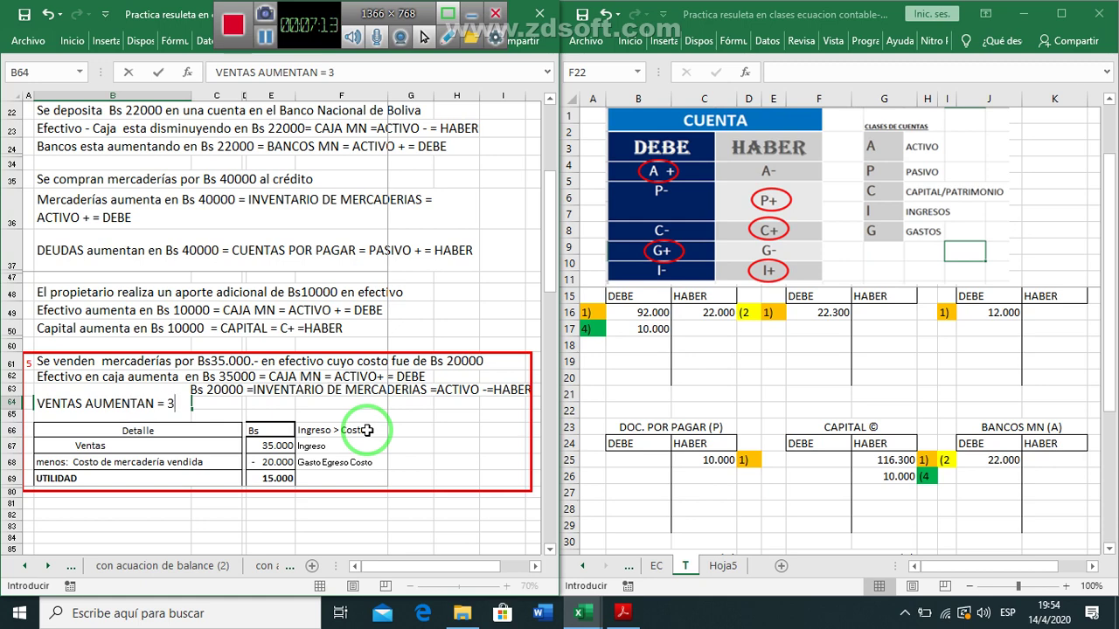
text(5000)
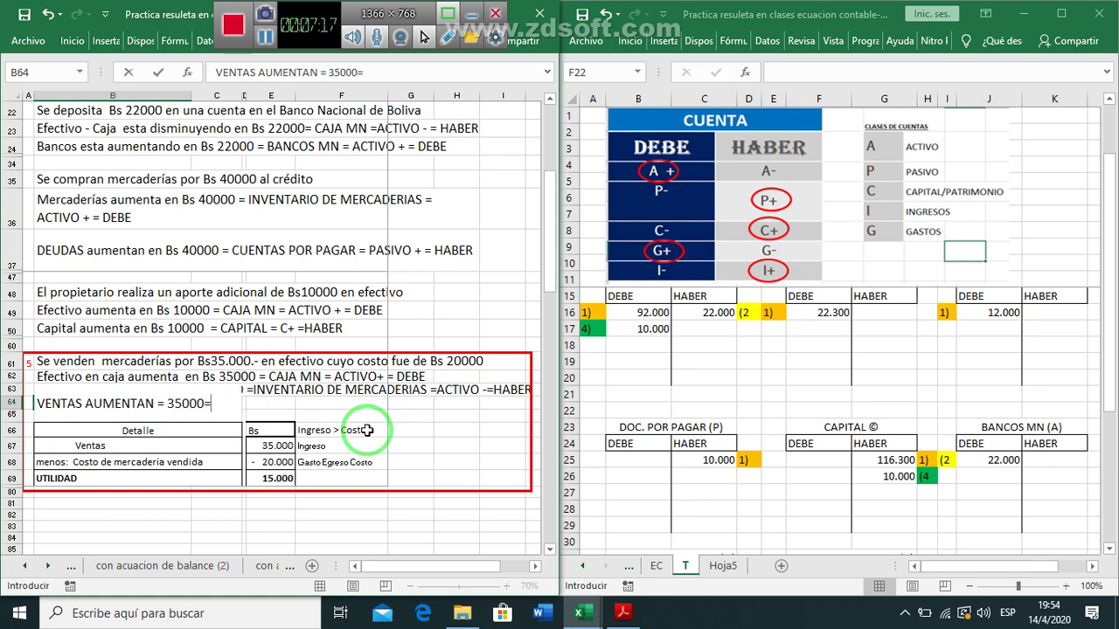
text(= VENTAS)
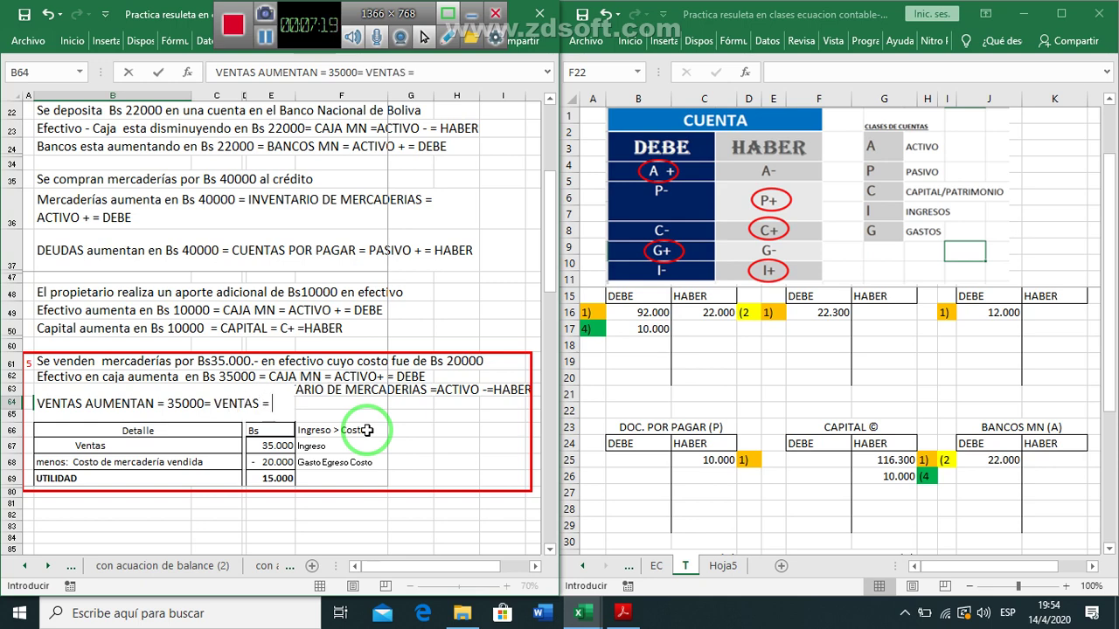
text( = ACTIVO)
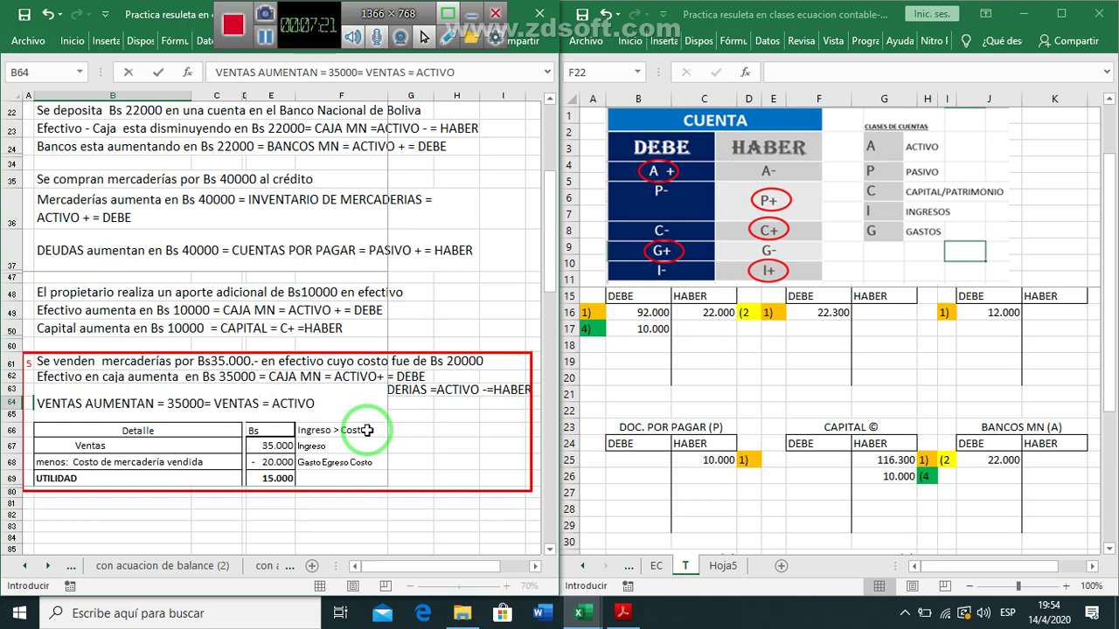
key(BackSpace)
key(BackSpace)
key(BackSpace)
key(BackSpace)
key(BackSpace)
key(BackSpace)
text(INGRESO + =)
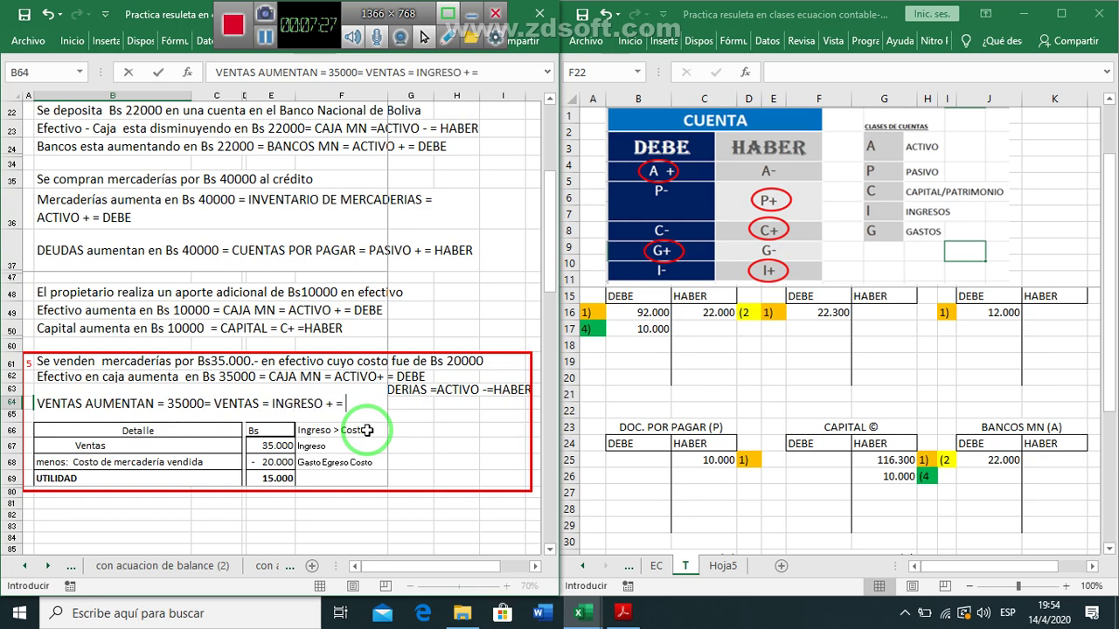
text( HABER)
key(Return)
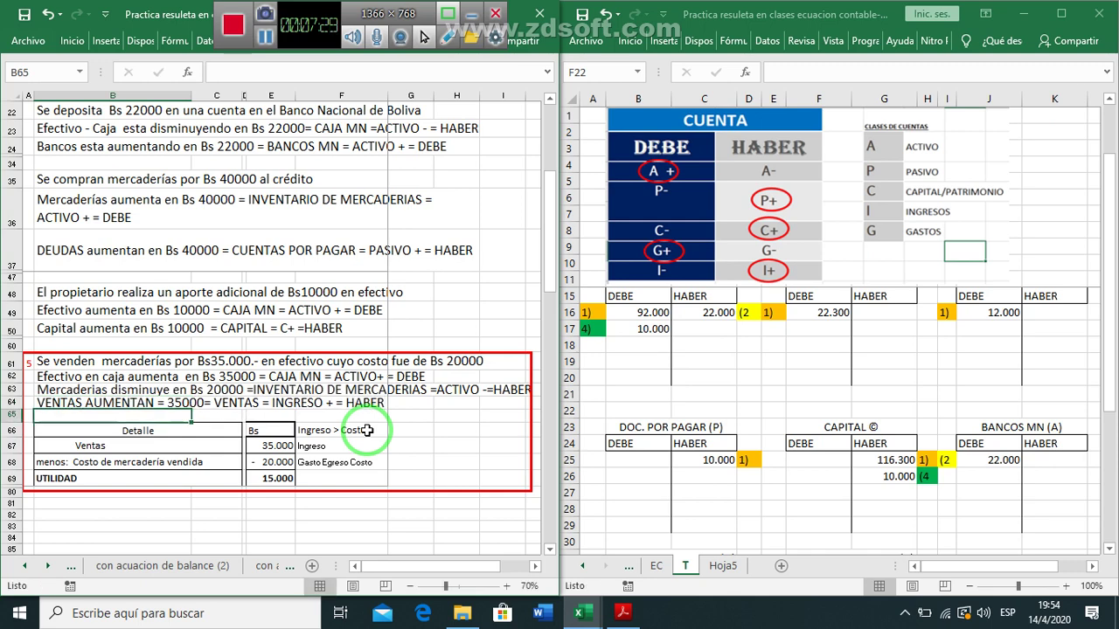
Enter transaction 5's cost line in B65 as "COSTO DE MERCADERIA VENDIDA = GASTO + = DEBE =20000".
key(Up)
key(Up)
key(Down)
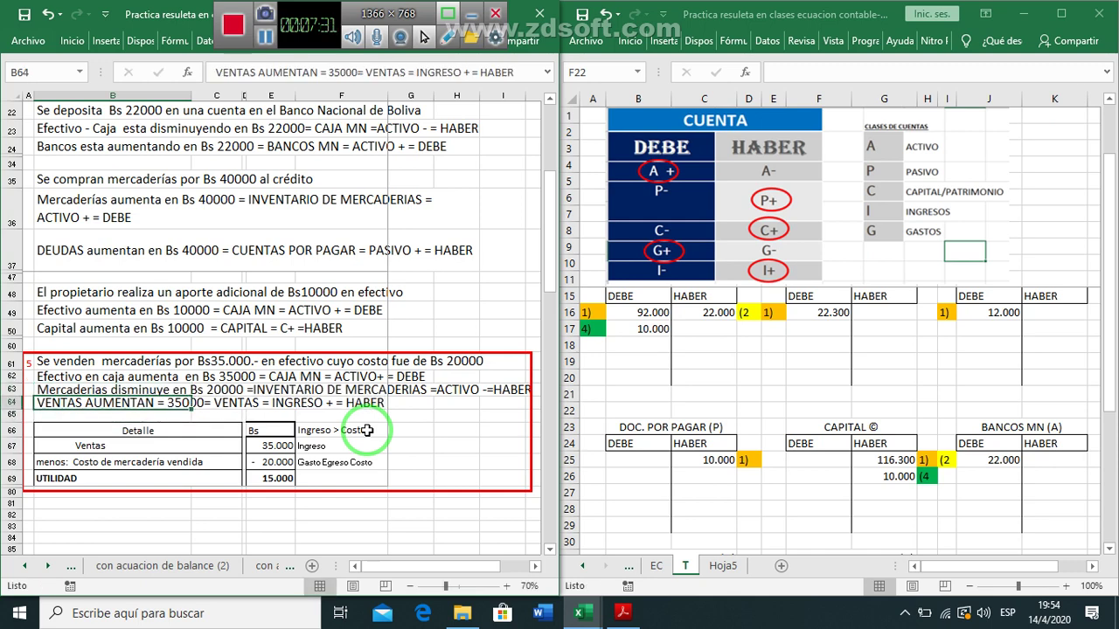
key(Down)
text(CO)
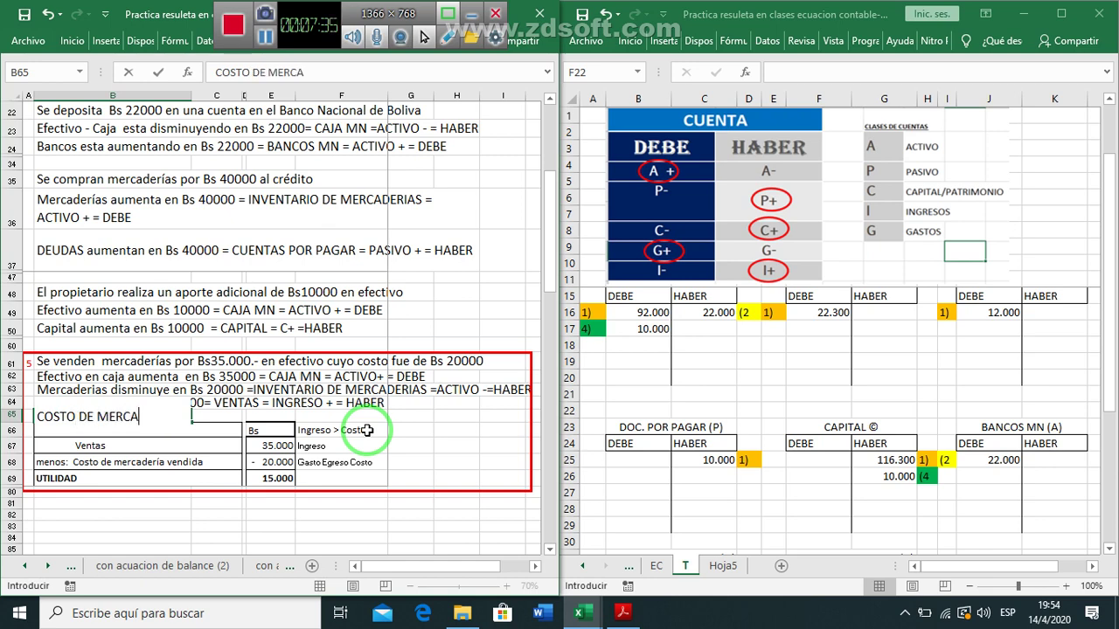
text(STO DE MERCADERIA VENDODA)
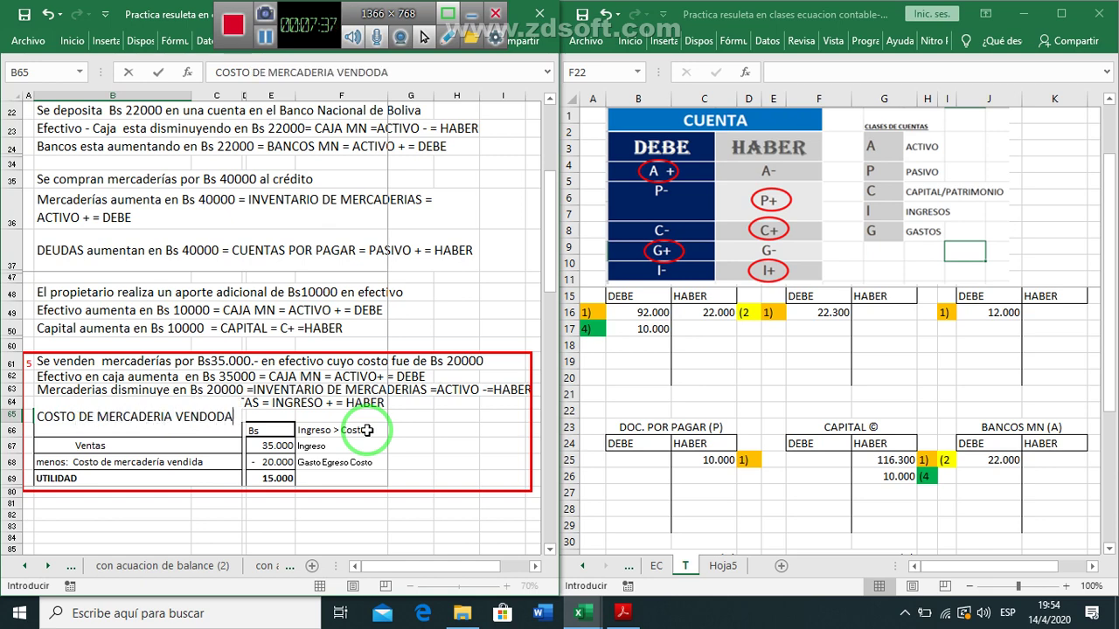
key(BackSpace)
key(BackSpace)
key(BackSpace)
text(IDA = GASTO + = DEBE)
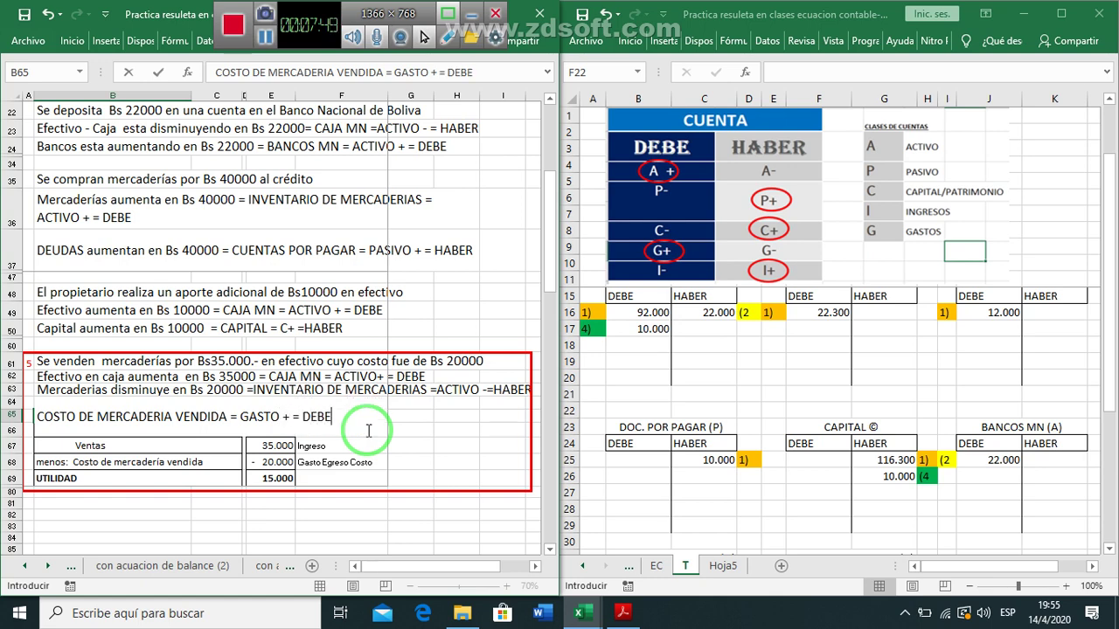
key(ctrl+Return)
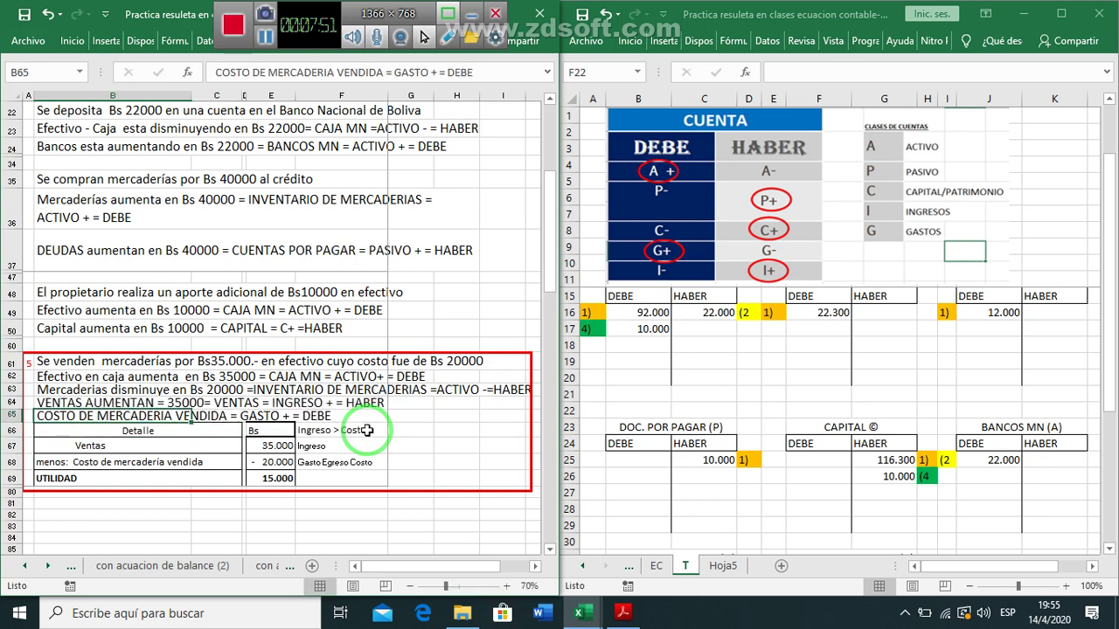
key(F2)
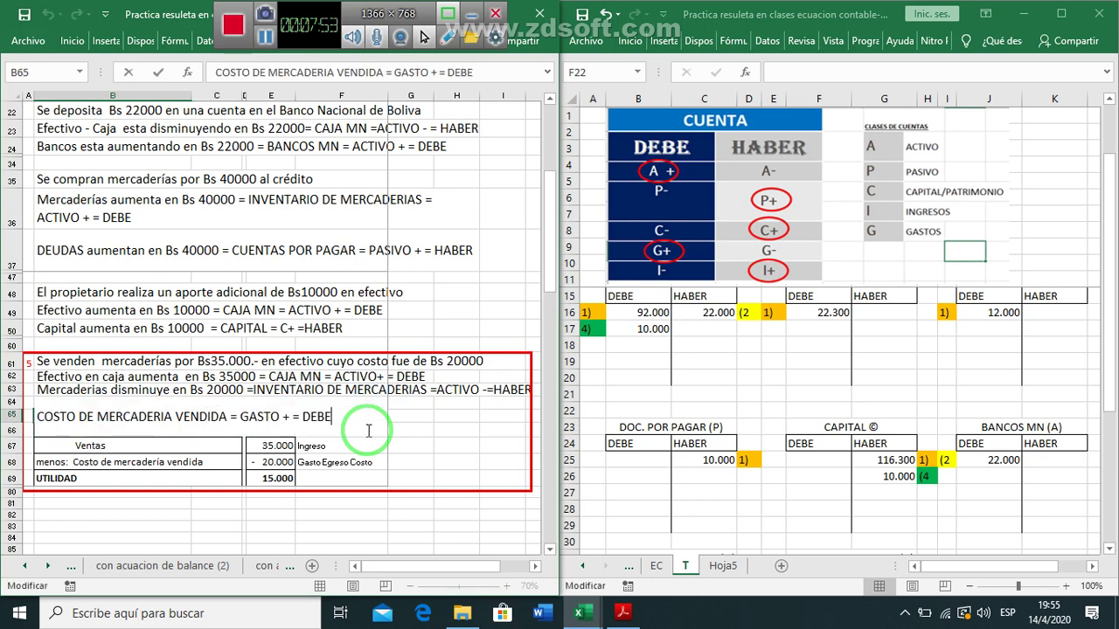
text(=20000)
key(Return)
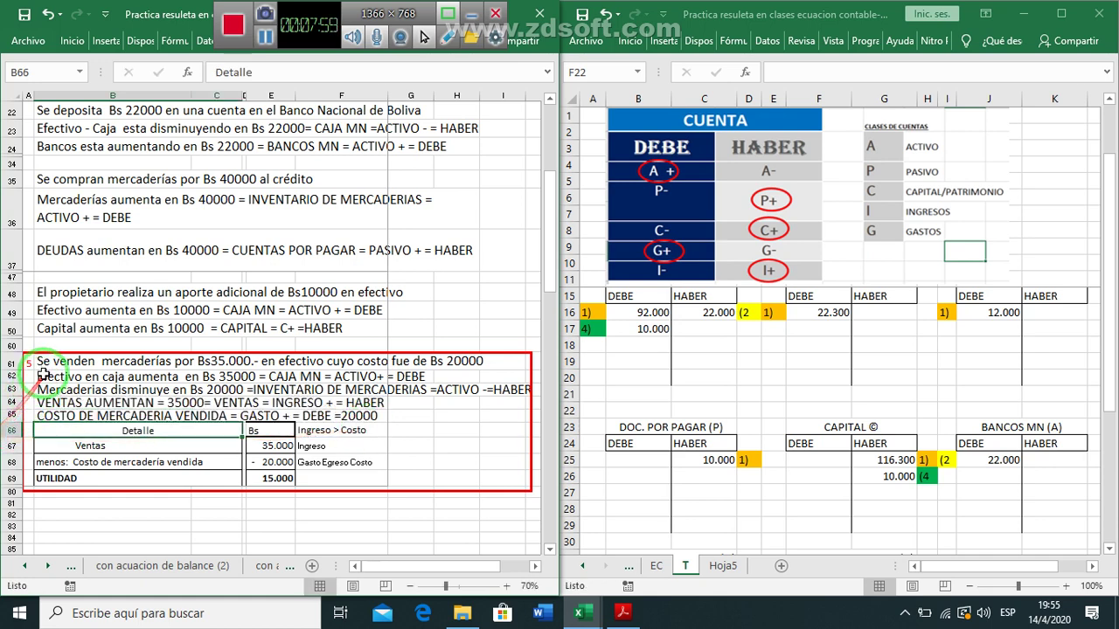
Post 35000 to the DEBE side of the CAJA MN T-account in B18 and label it 5) in A18.
click(48, 415)
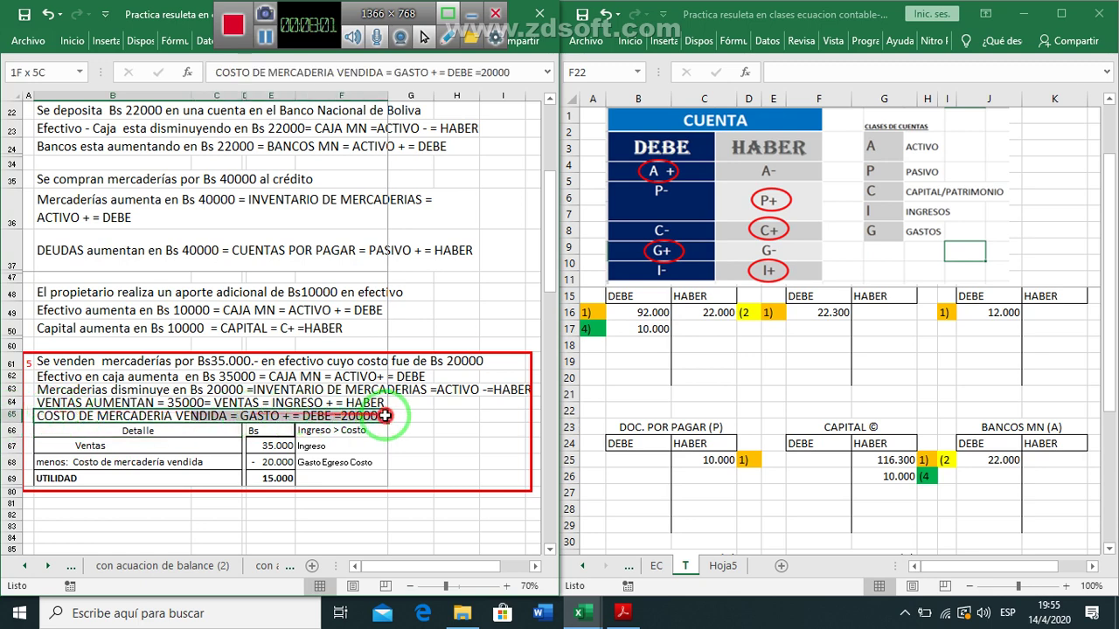
click(157, 394)
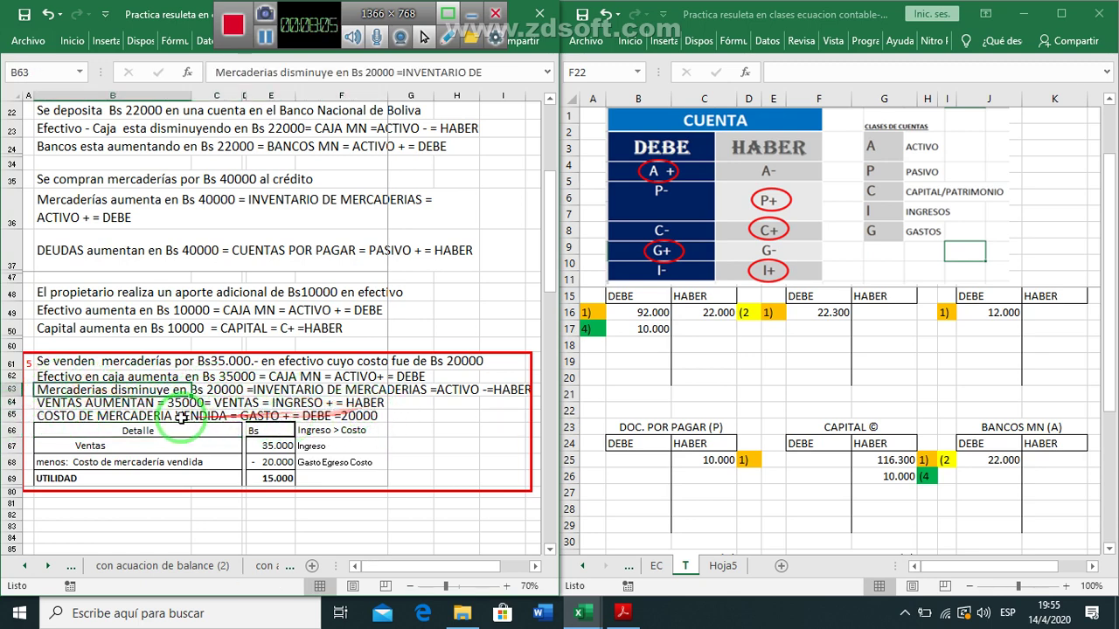
drag(183, 418, 818, 444)
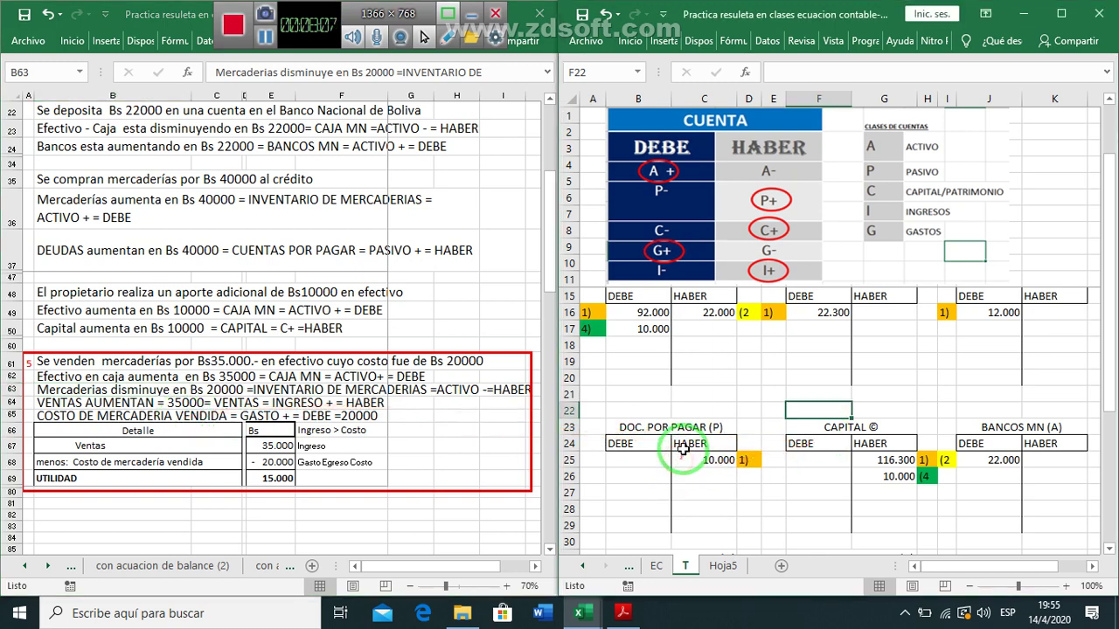
mouse_move(687, 461)
mouse_down()
mouse_move(670, 387)
mouse_move(699, 332)
mouse_up()
click(699, 333)
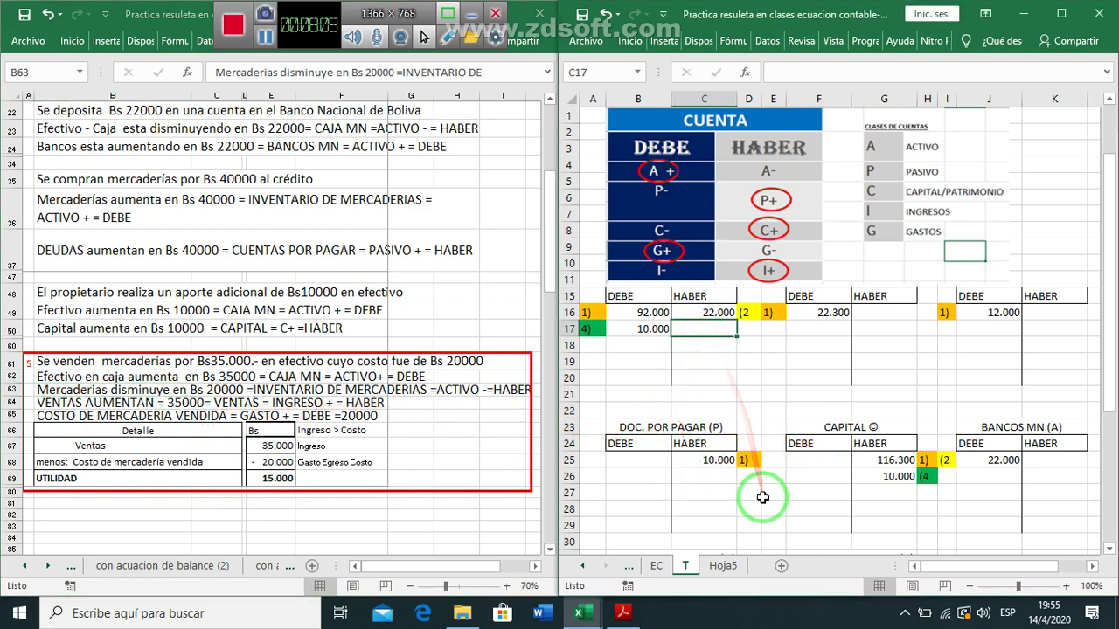
key(Left)
key(Down)
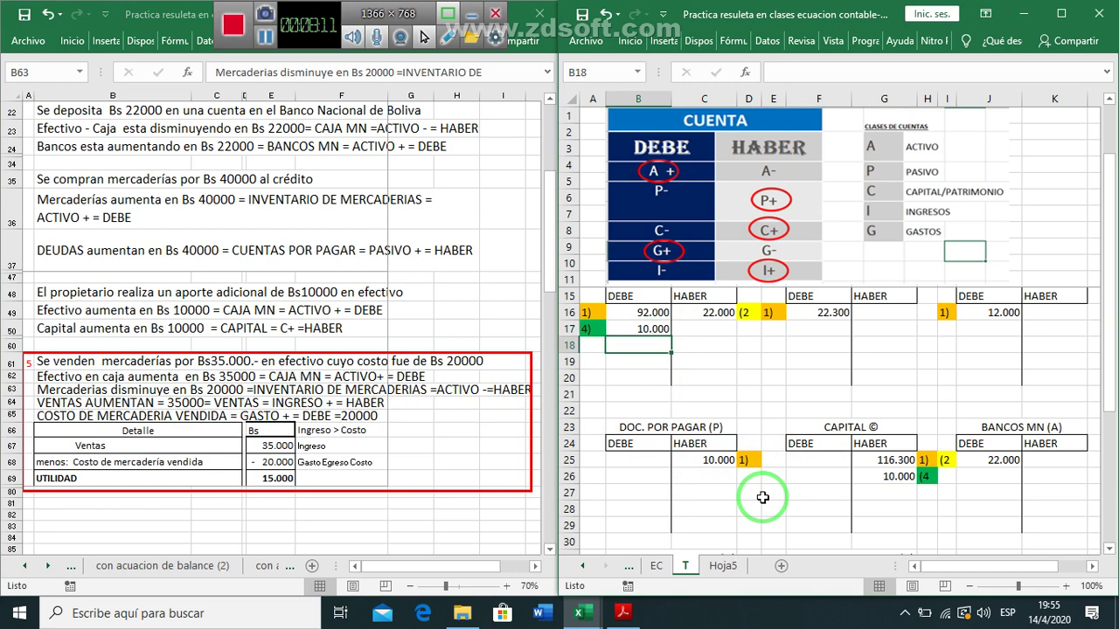
text(35)
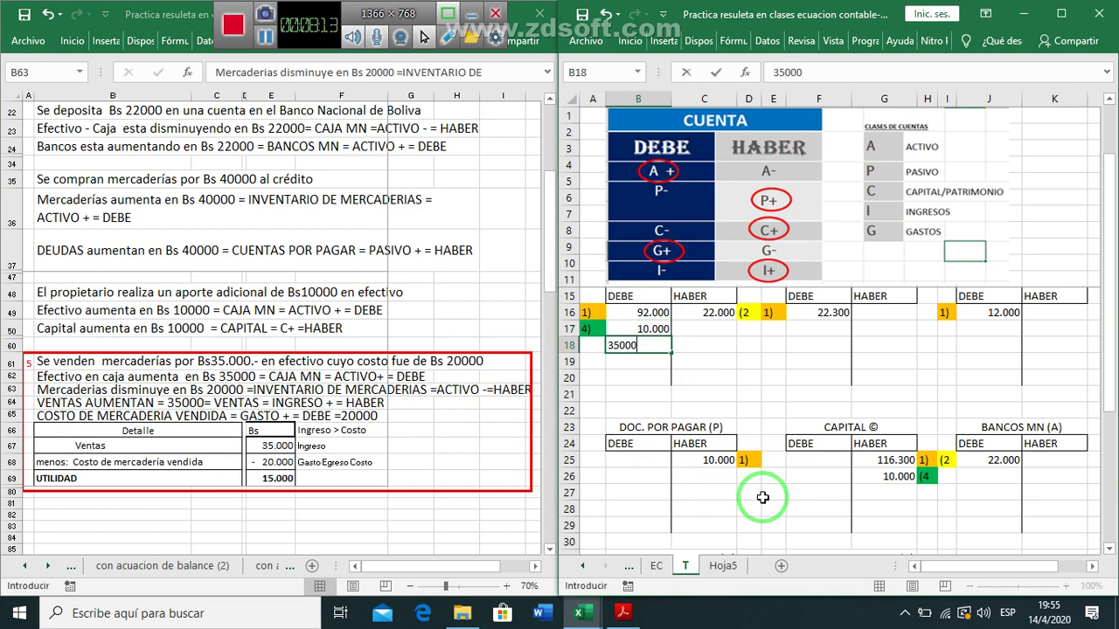
key(Left)
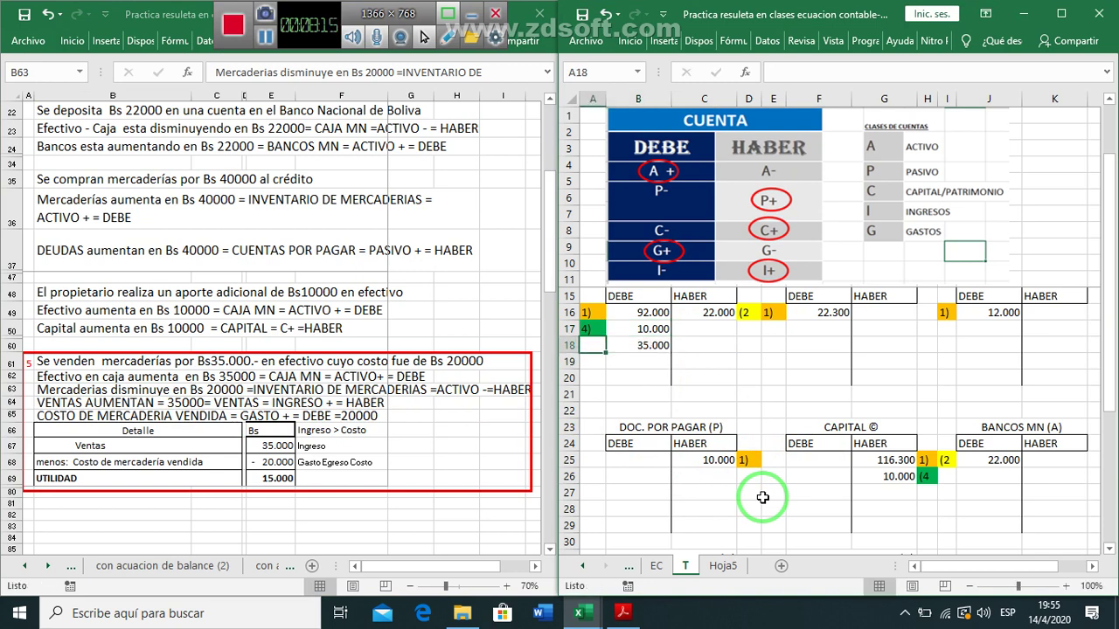
text(5))
key(Return)
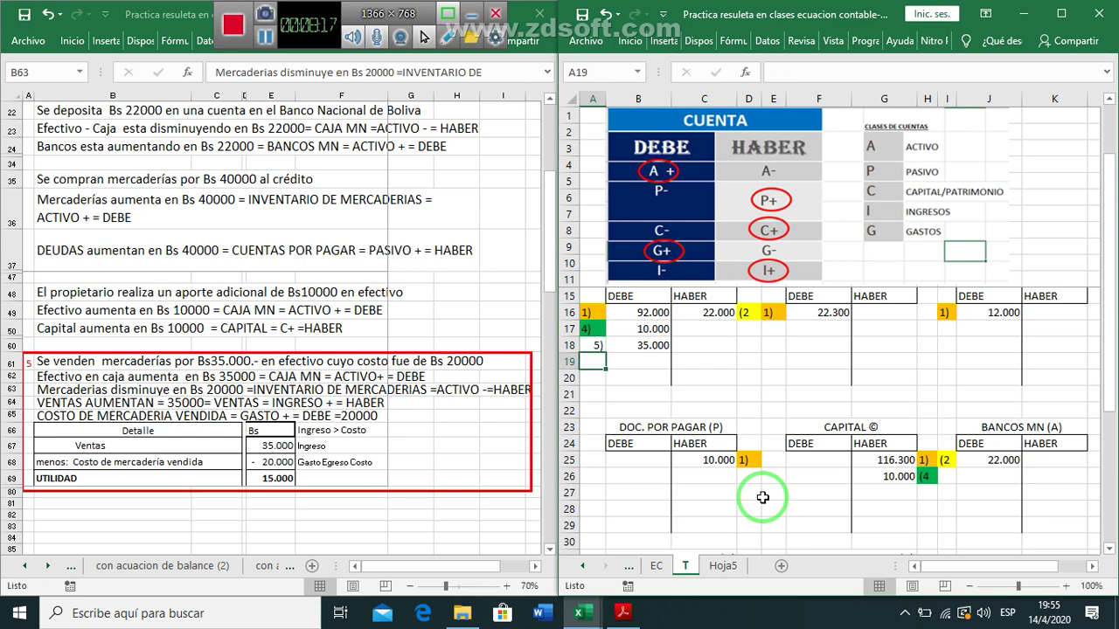
Post 20000 to the HABER side of the INV.DE MERCADERIAS T-account in C33.
key(Right)
key(Right)
key(Right)
key(Right)
key(Up)
key(Up)
key(Up)
key(Up)
key(Up)
key(Up)
key(Up)
key(Up)
key(Up)
key(Up)
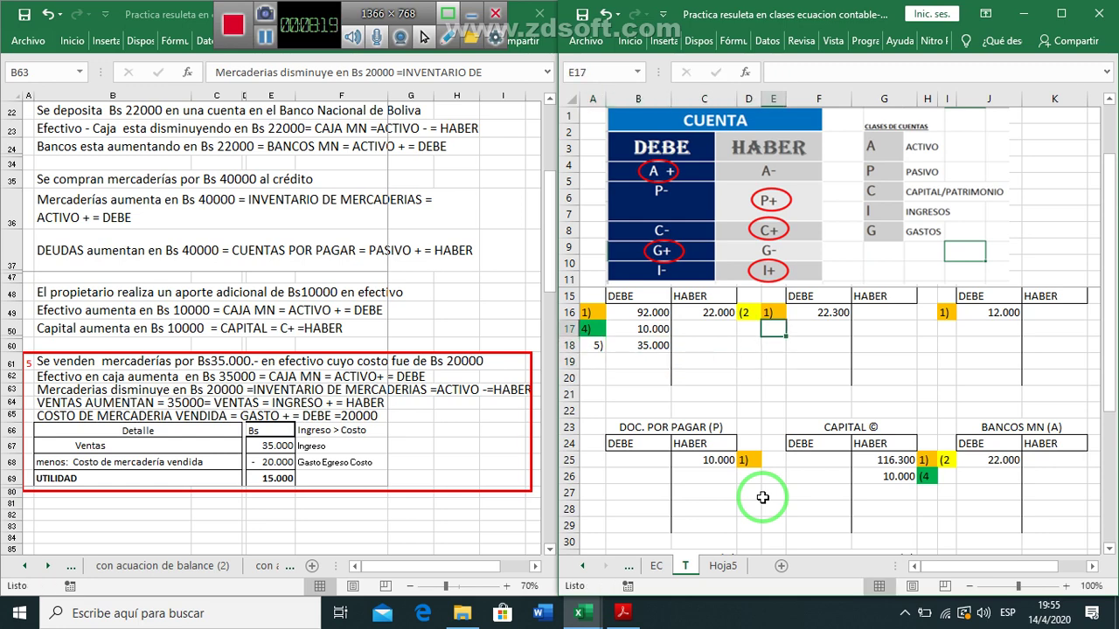
key(Down)
key(Down)
key(Down)
key(Down)
key(Down)
key(Down)
key(Down)
key(Down)
key(Down)
key(Down)
key(Down)
key(Down)
key(Down)
key(Down)
key(Down)
key(Down)
key(Down)
key(Down)
key(Down)
key(Down)
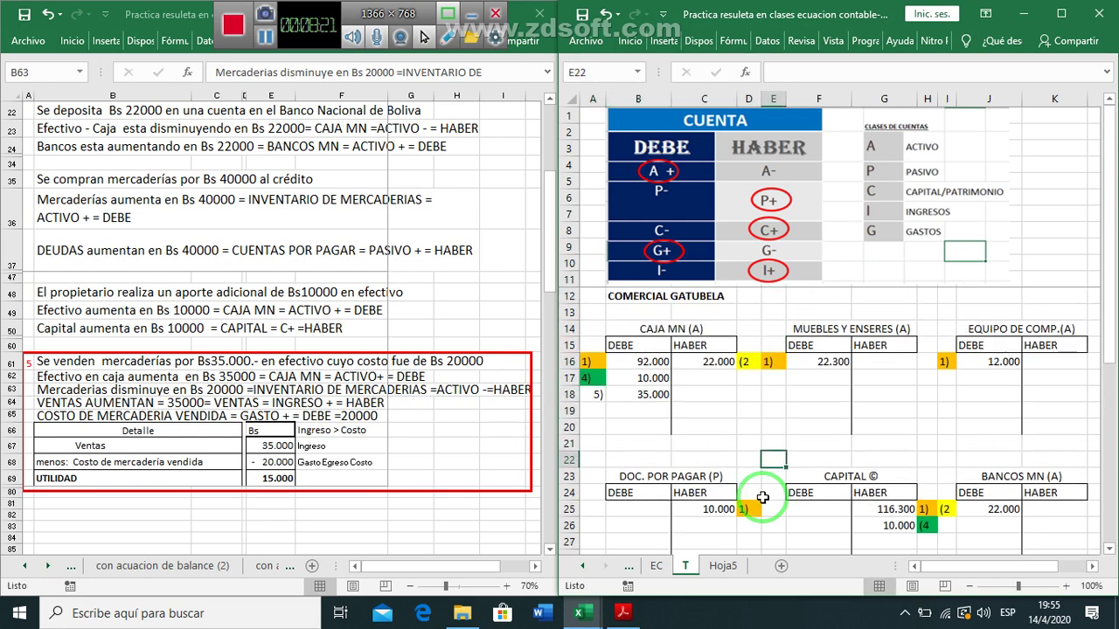
key(Left)
key(Left)
key(Up)
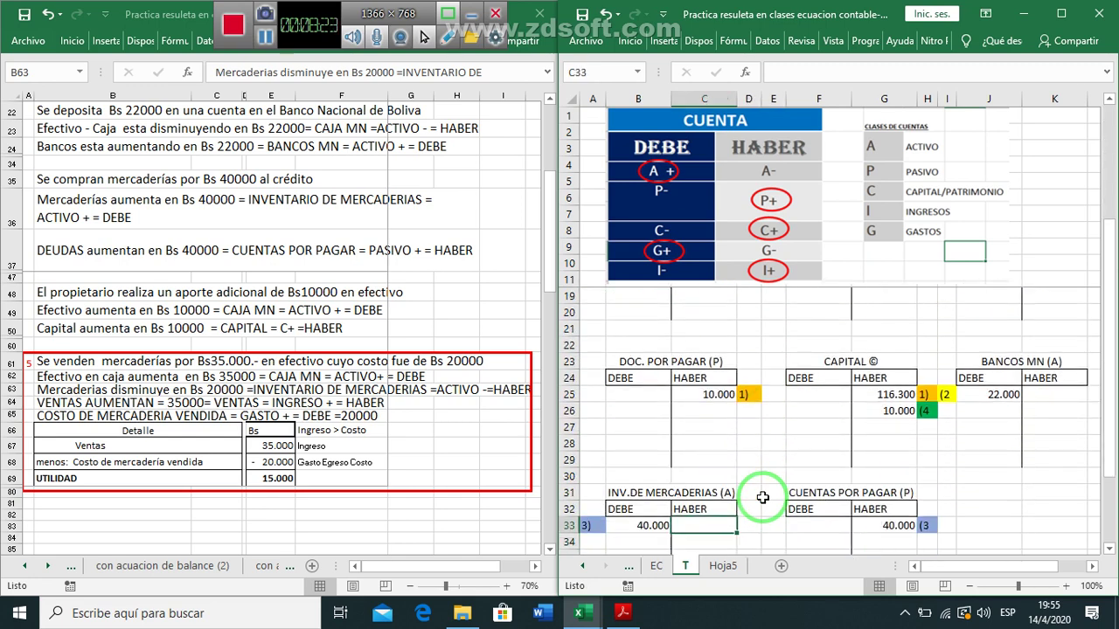
text(2000)
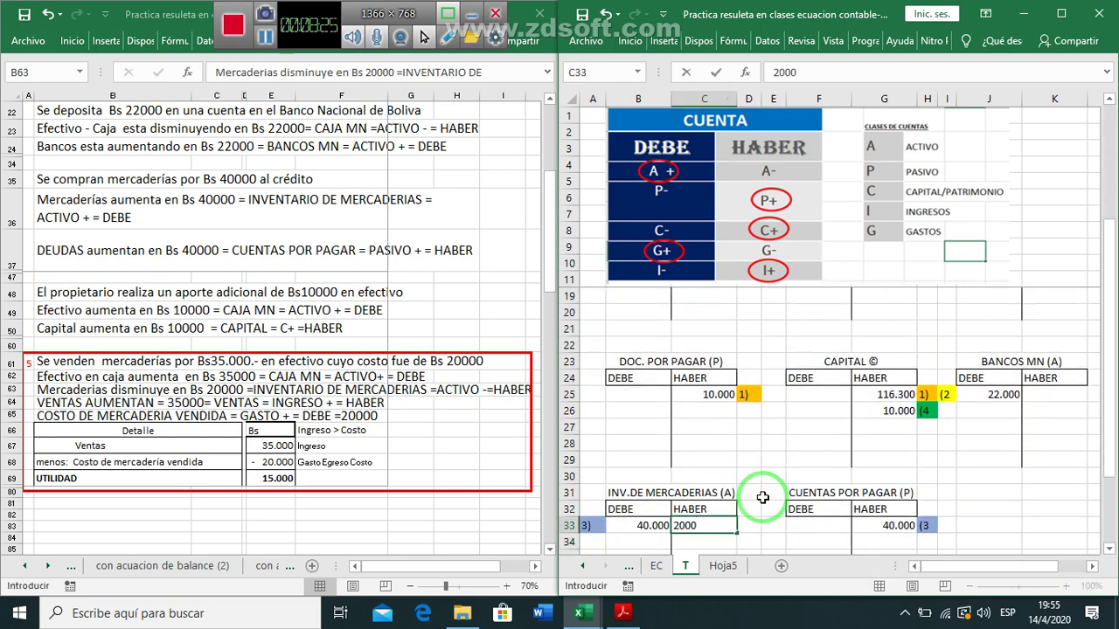
text(0)
key(Return)
key(Up)
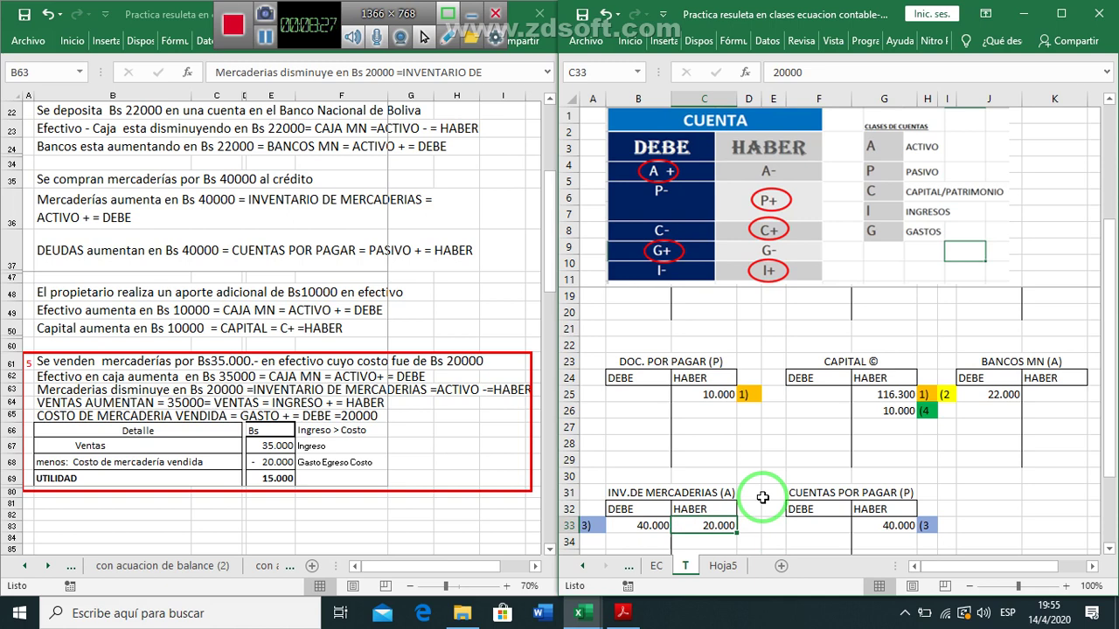
Copy the CUENTAS POR PAGAR T-account, F31:G37, to J31 as the base for another account.
key(Right)
key(Right)
key(Right)
key(Up)
key(Up)
key(shift+Down)
key(shift+Right)
key(shift+Right)
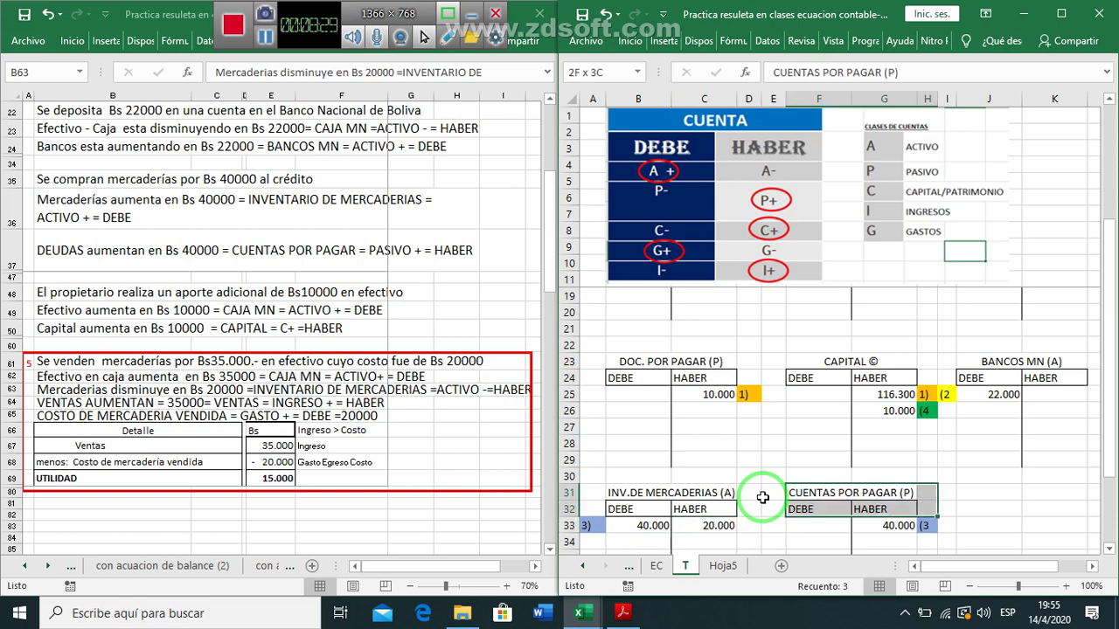
key(shift+Down)
key(shift+Left)
key(shift+Down)
key(shift+Down)
key(shift+Down)
key(shift+Down)
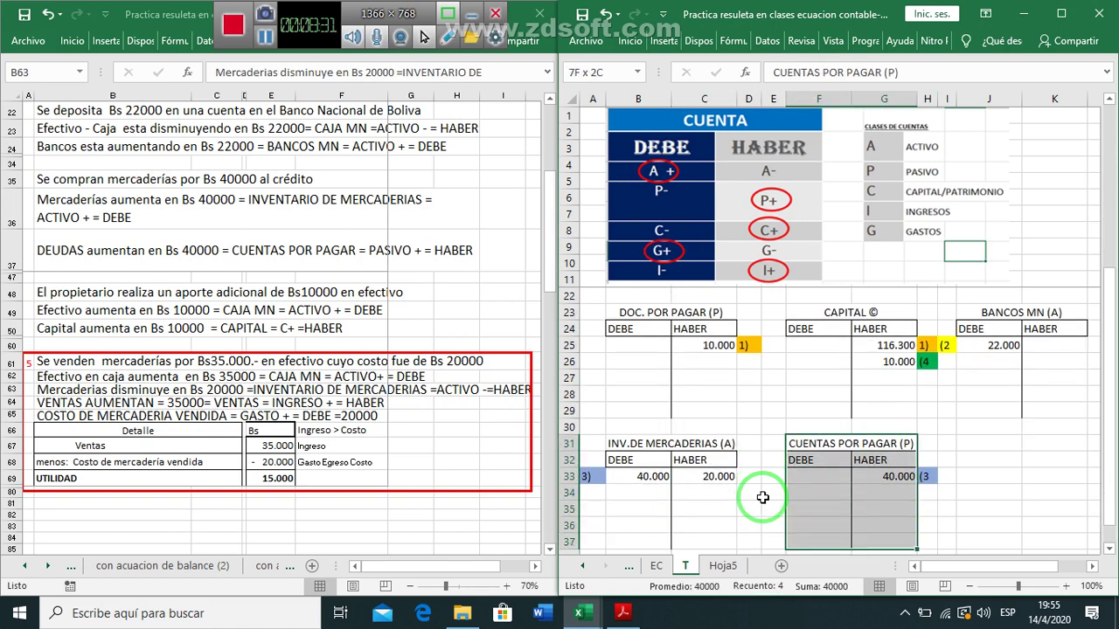
key(ctrl+c)
key(Right)
key(Right)
key(Right)
key(Return)
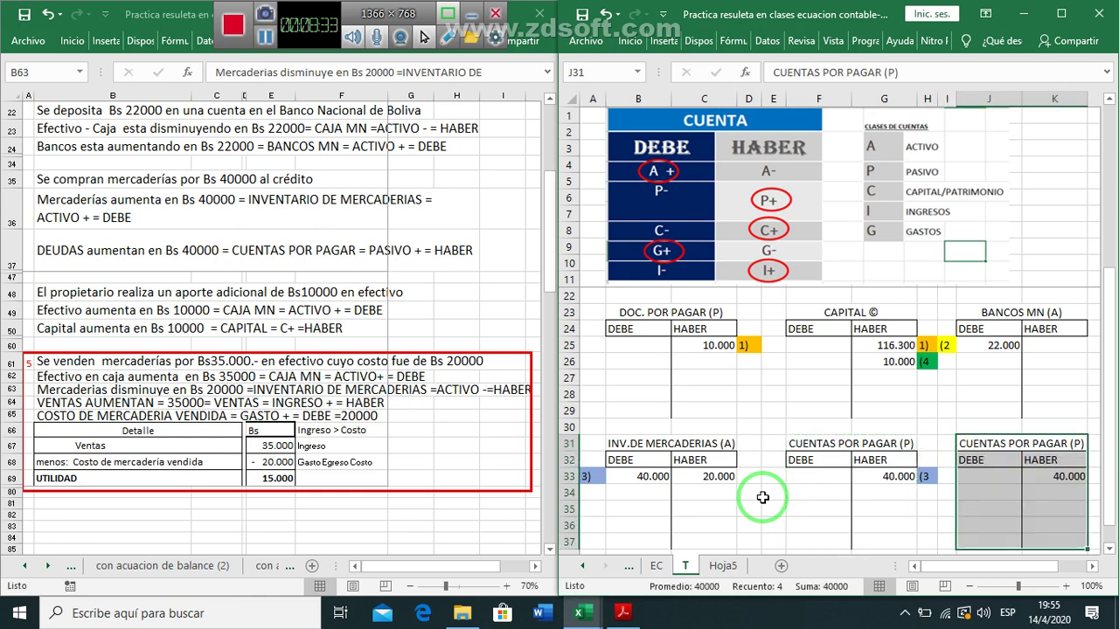
Title the copied T-account in J31 VENTAS and go to its HABER amount in K33.
scroll(762, 497, right, 2)
text(VENTAS)
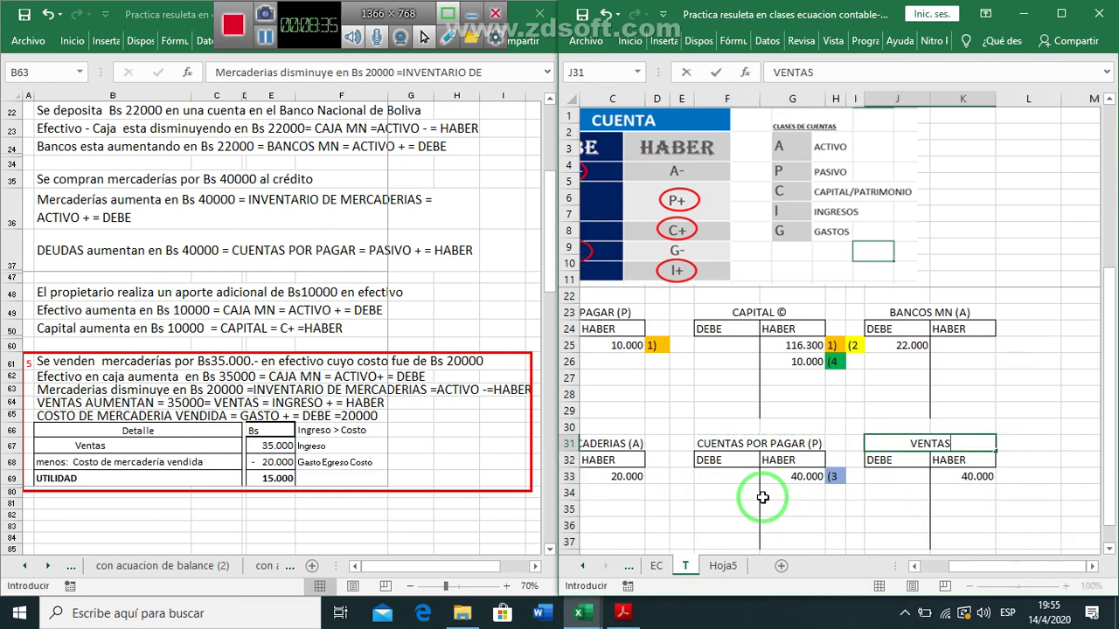
key(Return)
key(Down)
key(Right)
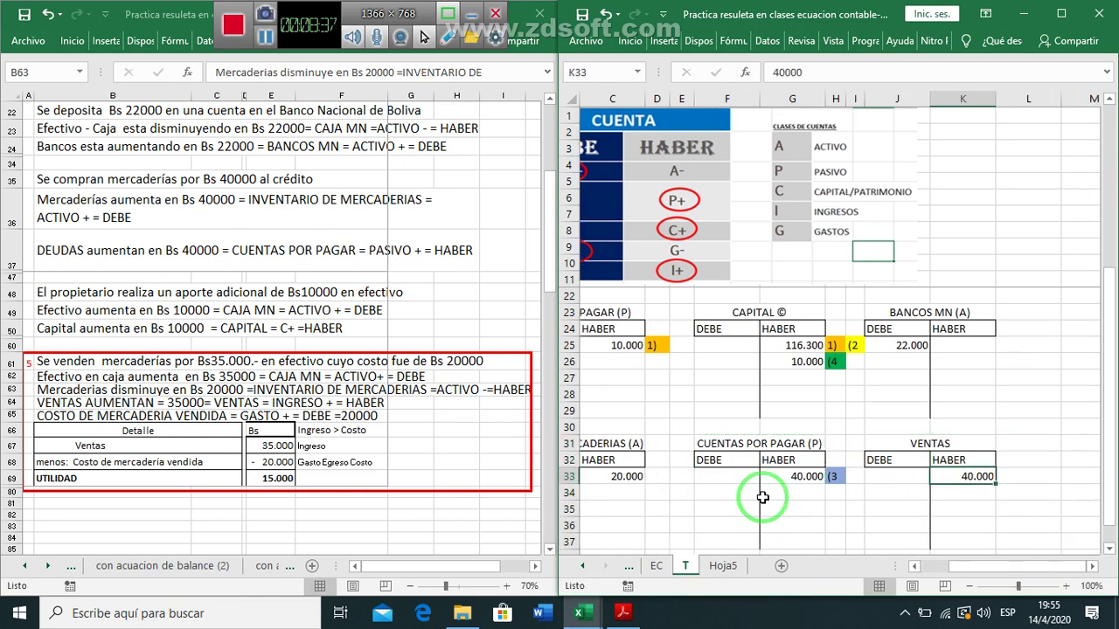
Post 35000 to the HABER side of the VENTAS T-account in K33.
text(35000)
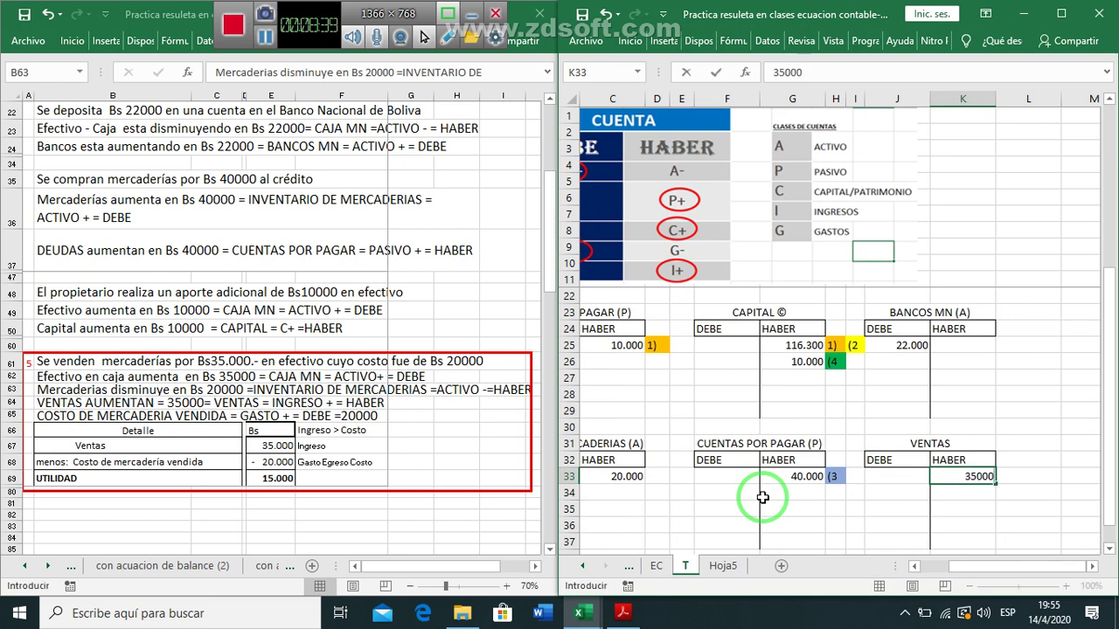
key(Return)
key(Up)
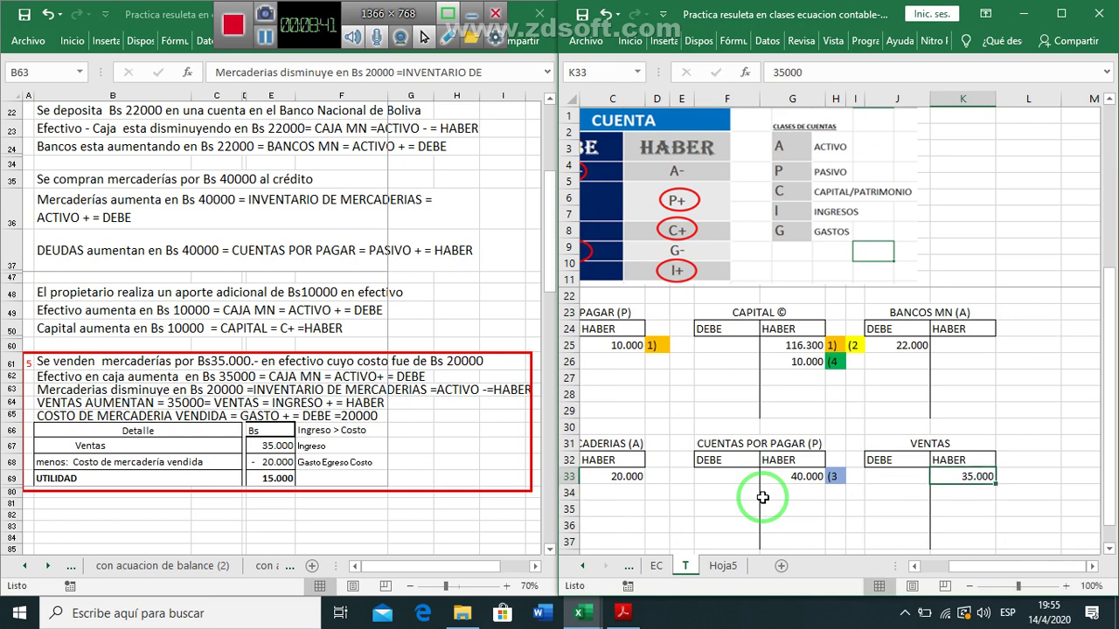
Copy the VENTAS T-account, J31:K37, to B39 below INV.DE MERCADERIAS as the base for another account.
key(Up)
key(Up)
key(shift+Down)
key(shift+Down)
key(shift+Down)
key(shift+Down)
key(shift+Down)
key(shift+Down)
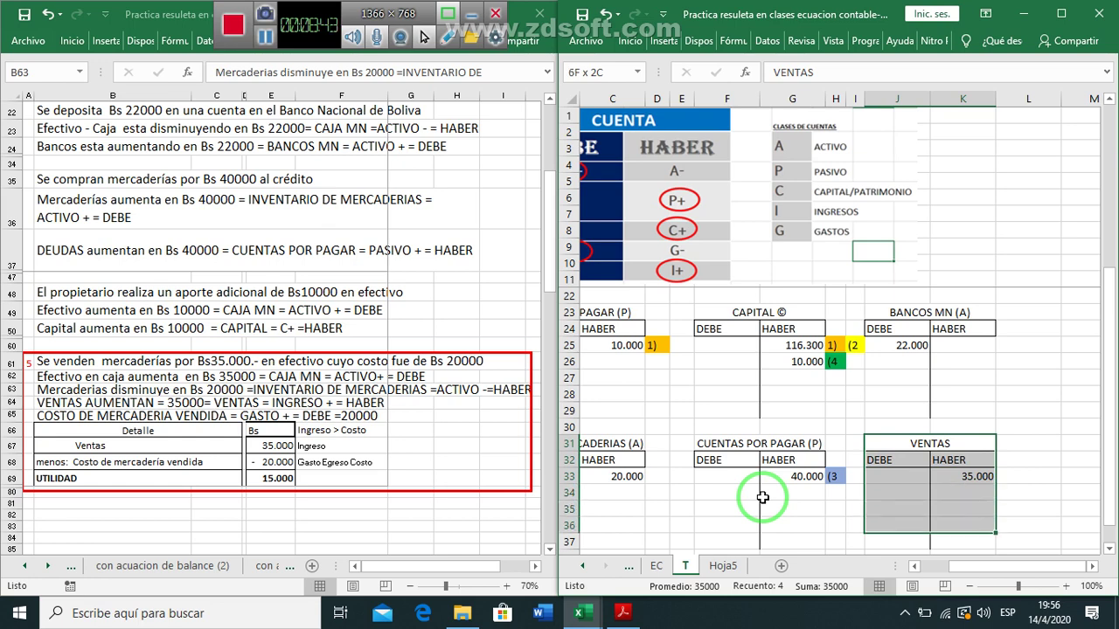
key(ctrl+x)
key(Down)
key(Left)
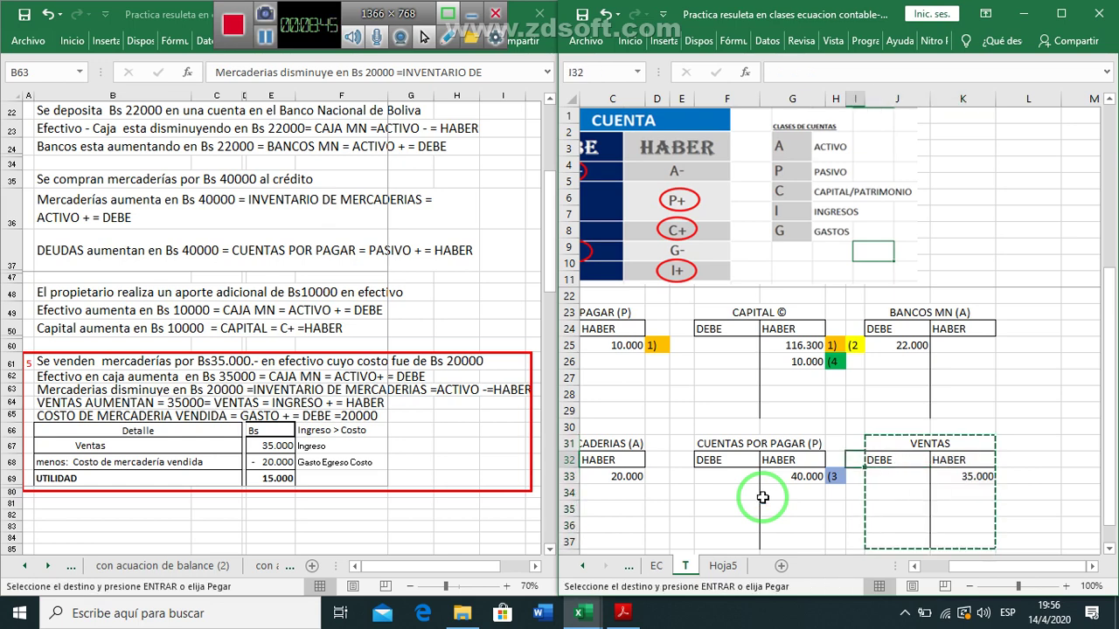
key(Left)
key(Left)
key(Left)
key(Left)
key(Left)
key(Left)
key(Left)
key(Left)
key(Down)
key(Down)
key(Down)
key(Down)
key(Down)
key(Down)
key(Down)
key(Down)
key(Down)
key(Down)
key(Down)
key(Right)
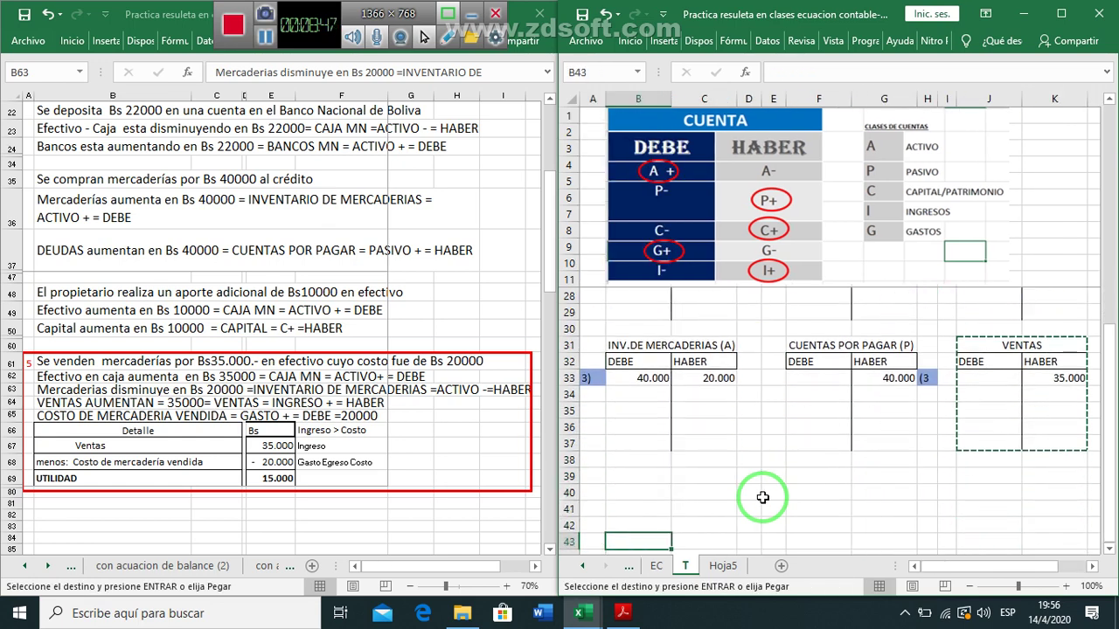
key(Up)
key(Up)
key(Up)
key(Up)
key(Return)
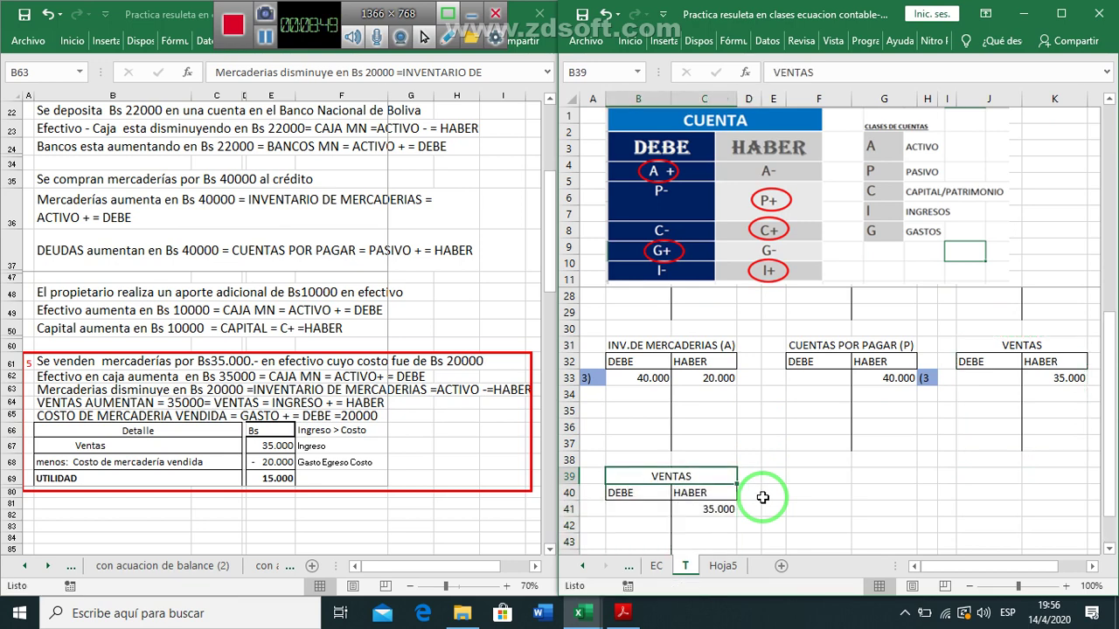
Title the copied T-account in B39 COSTO DE MERC VENDIDA.
text(COSTO DE MERC)
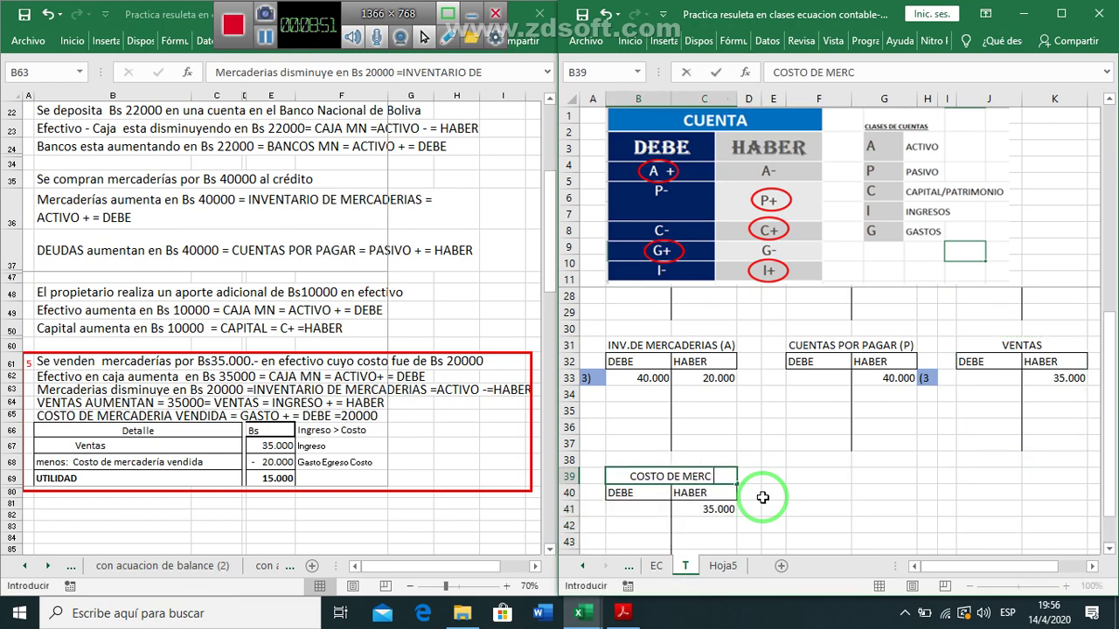
text( VENDIDA)
key(Return)
Clear the HABER amount in C41 and post 20000 to the DEBE side of COSTO DE MERC VENDIDA in B41.
key(Right)
key(Down)
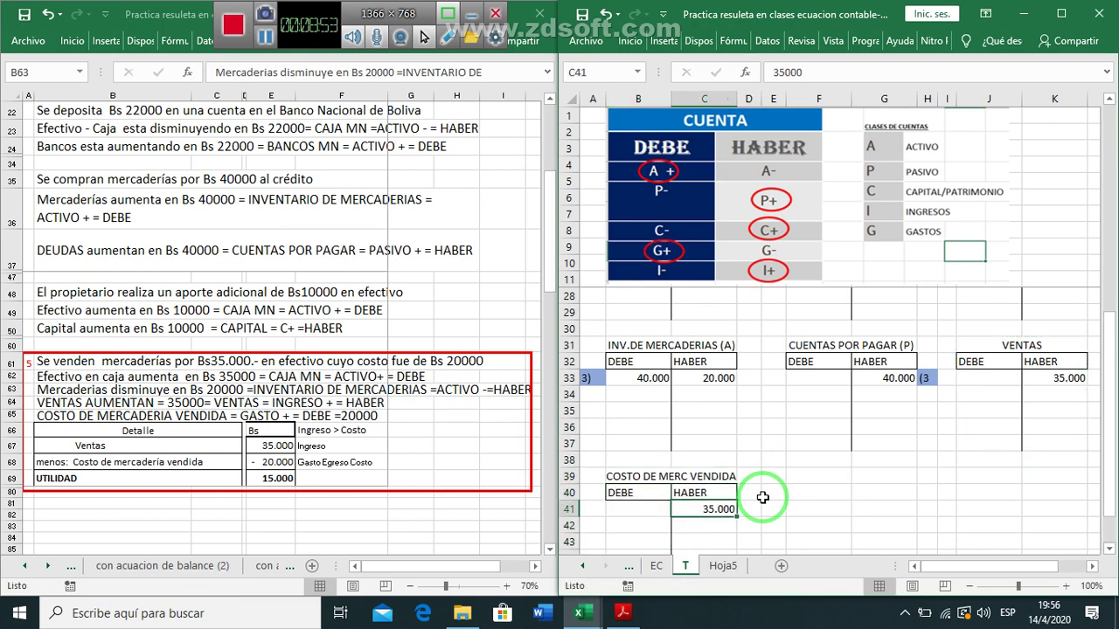
key(Delete)
key(Left)
text(2)
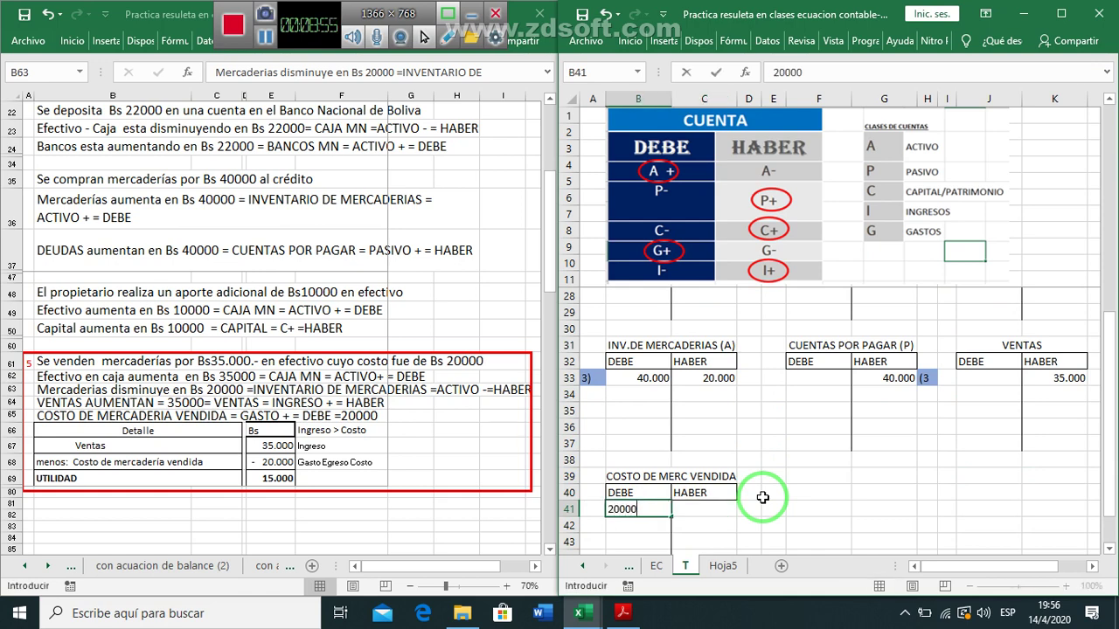
key(Return)
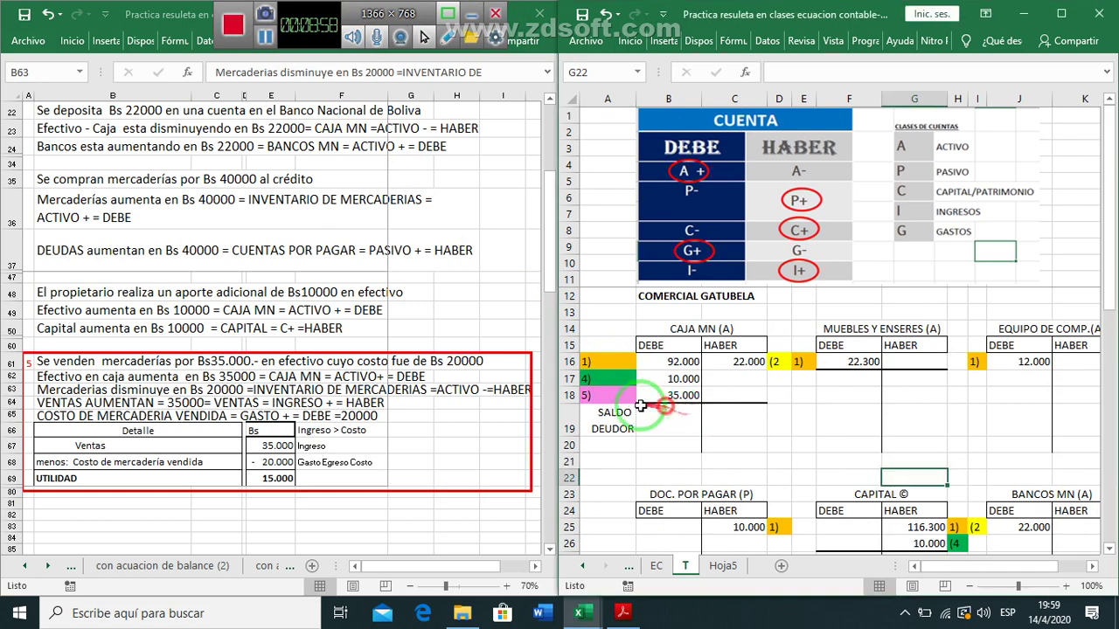
Clear the SALDO DEUDOR label from A19 beside the CAJA MN T-account.
click(628, 418)
key(Delete)
key(Right)
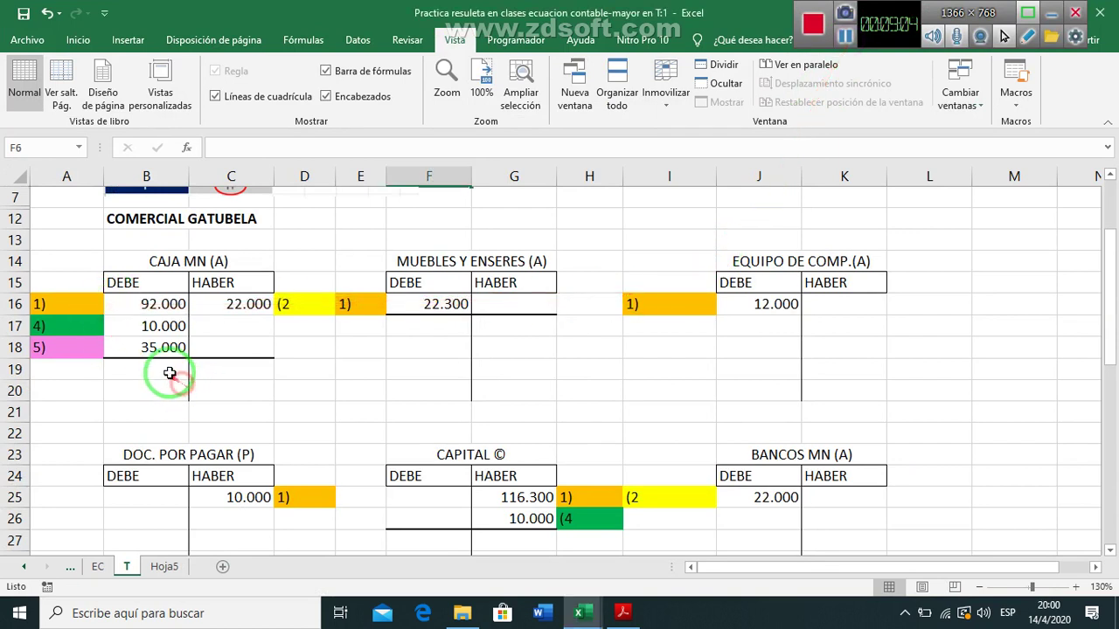
Total the CAJA MN DEBE entries B16:B18 in B19 and copy the sum formula to the HABER side in C19.
click(169, 370)
click(78, 38)
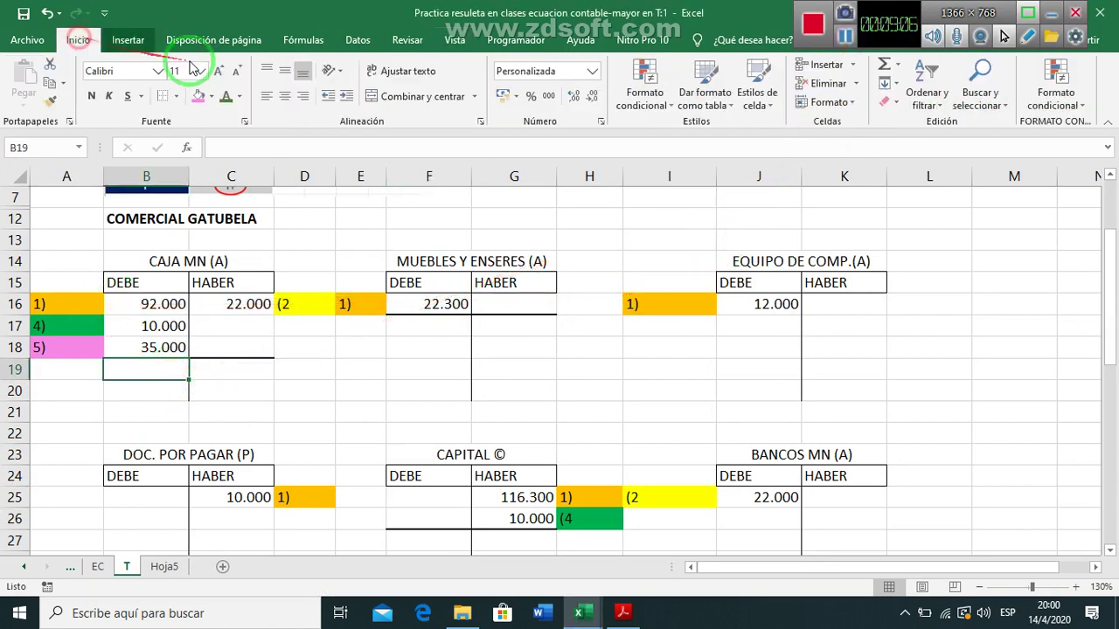
click(883, 66)
key(Return)
key(Up)
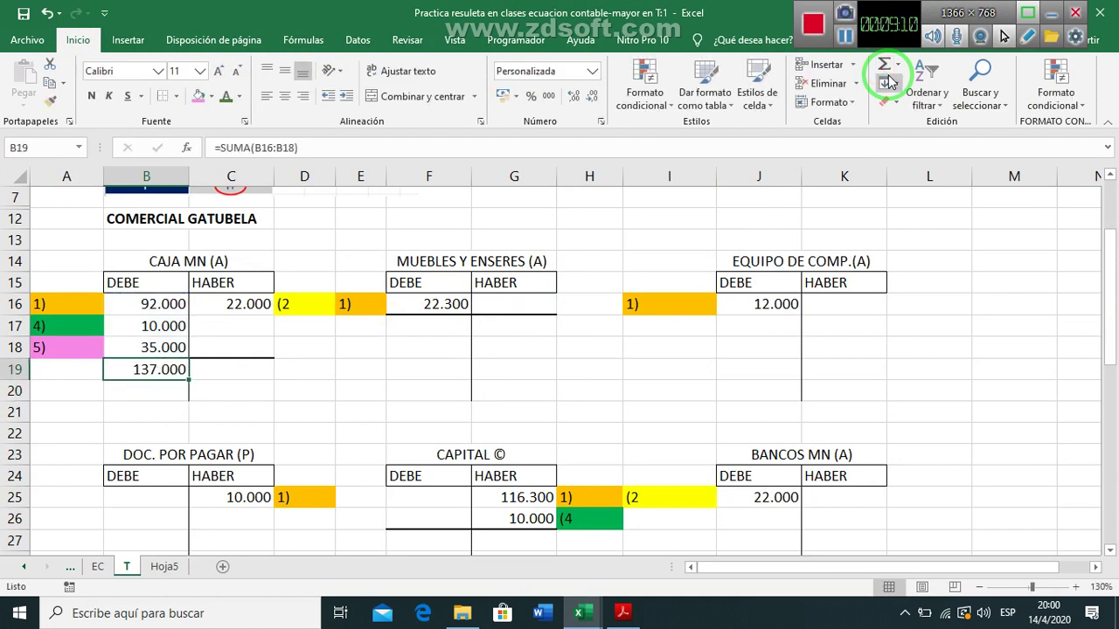
key(ctrl+c)
key(Right)
key(Return)
Apply a thick bottom border to the CAJA MN totals in B19:C19.
key(Left)
key(Down)
key(Up)
key(shift+Right)
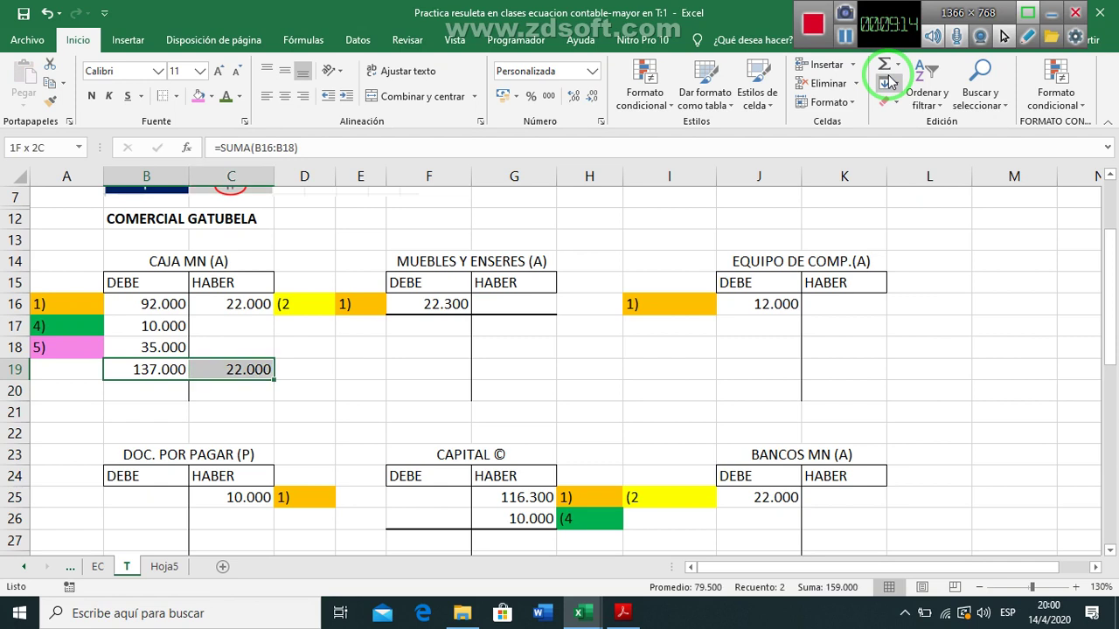
click(175, 96)
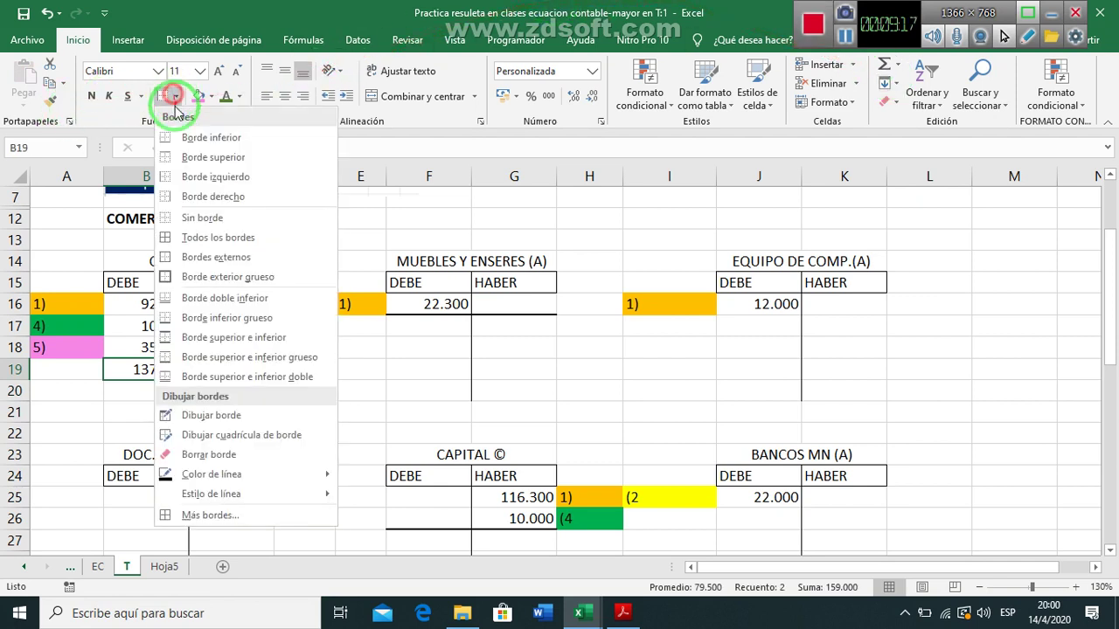
click(220, 318)
click(154, 389)
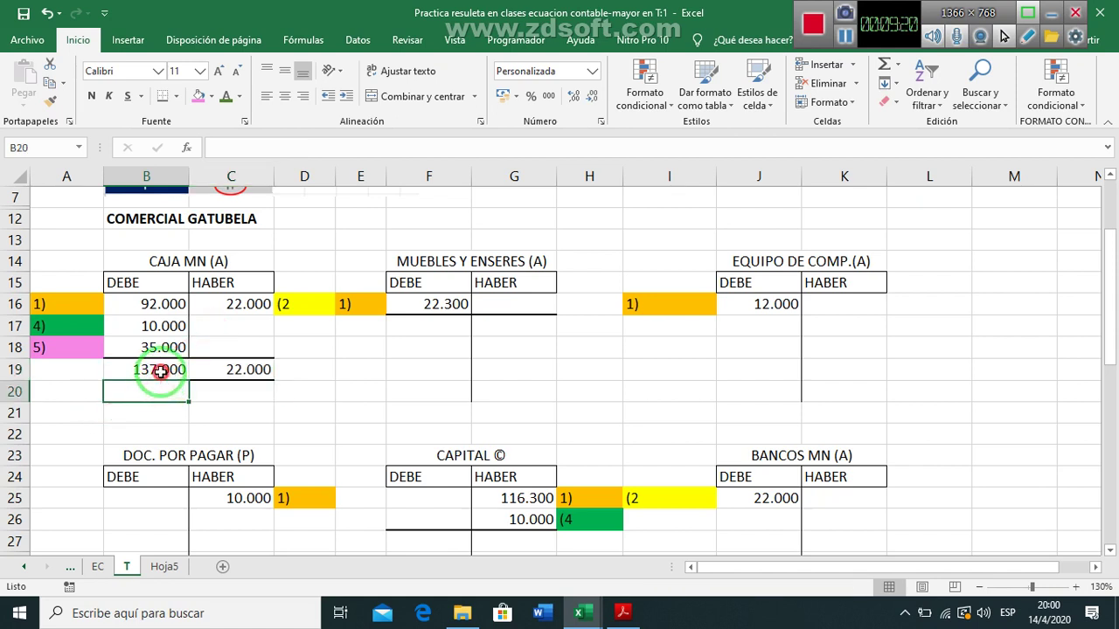
Label the row below the CAJA MN totals SALDO DEUDOR in A20.
click(127, 369)
click(93, 391)
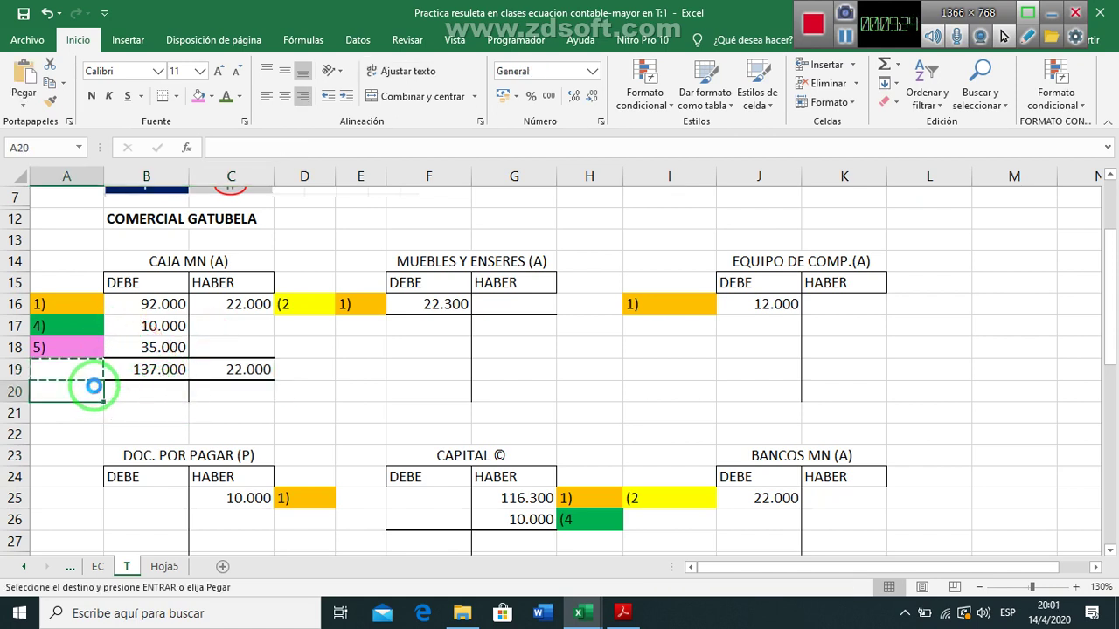
text(SALDO DEUDOR)
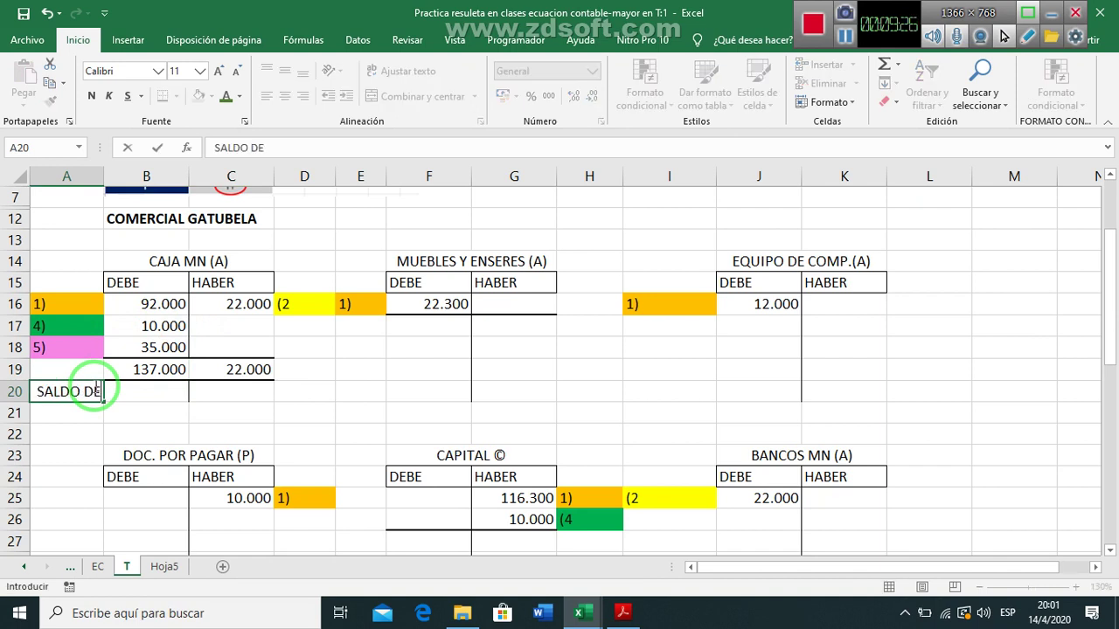
key(Return)
key(Up)
Calculate the CAJA MN balance in B20 as the DEBE total minus the HABER total, B19-C19.
key(Right)
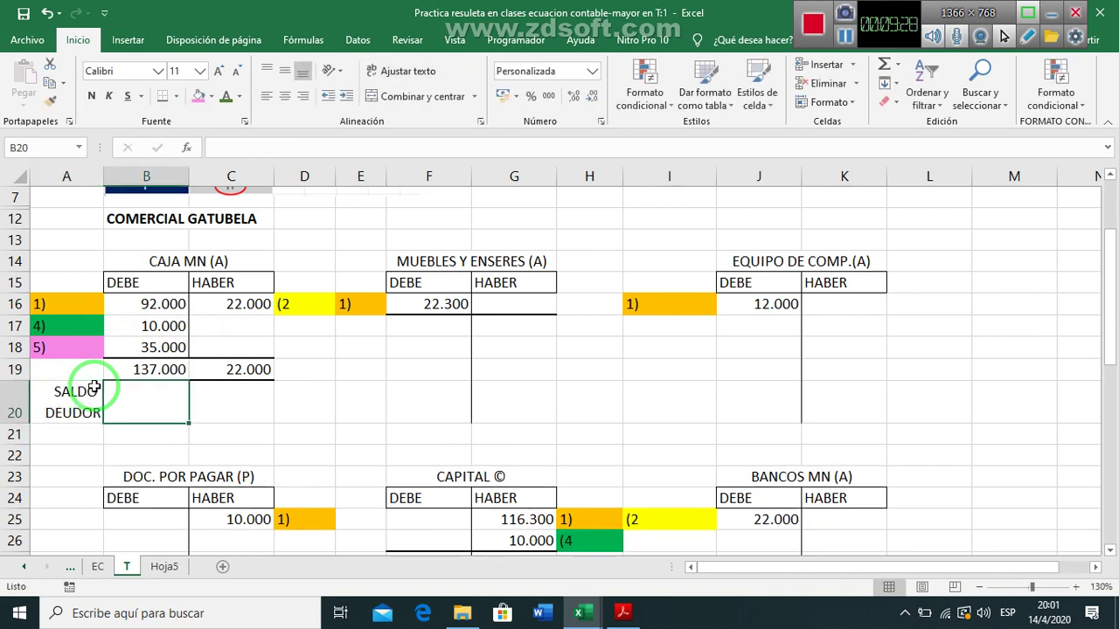
text(+)
key(Up)
text(-)
key(Up)
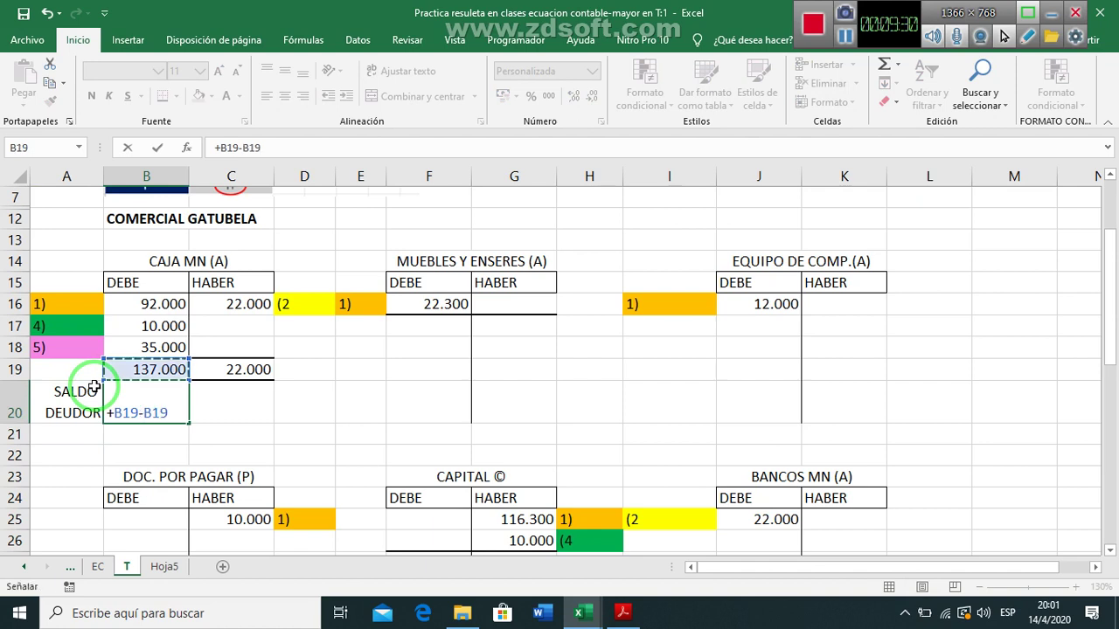
key(Right)
key(Return)
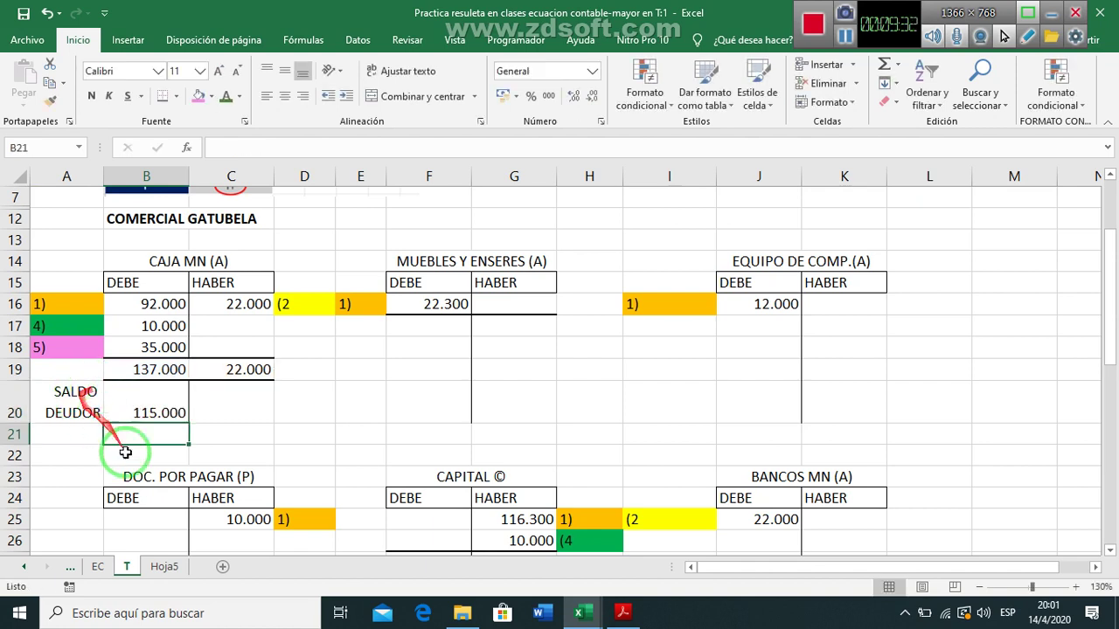
Copy the SALDO DEUDOR label from A20 to E17 beside the MUEBLES Y ENSERES T-account.
click(447, 328)
click(503, 336)
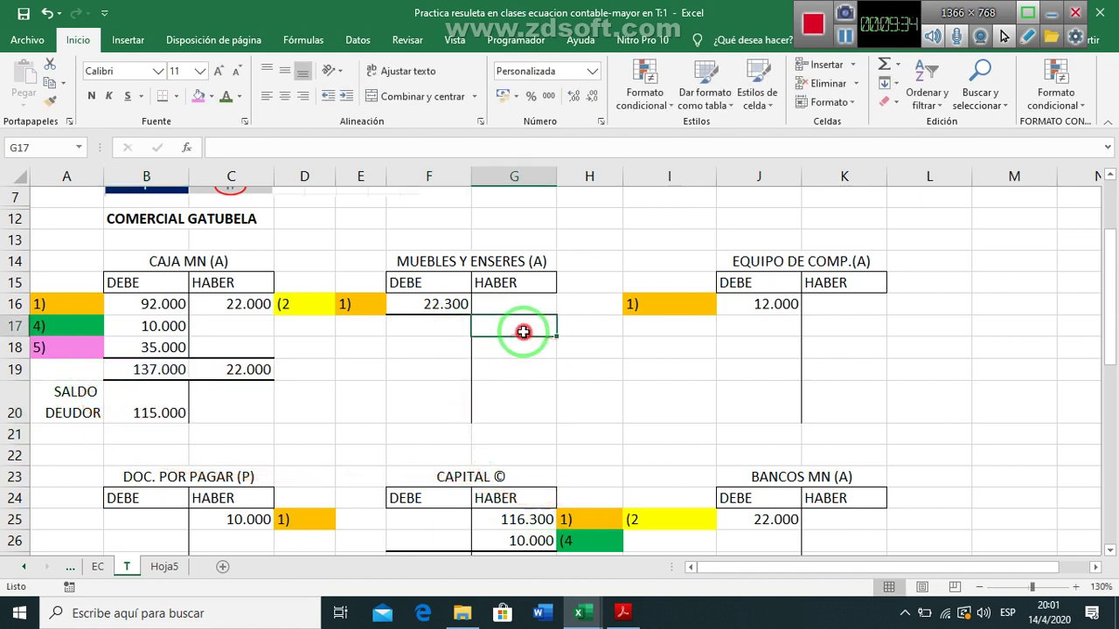
click(433, 326)
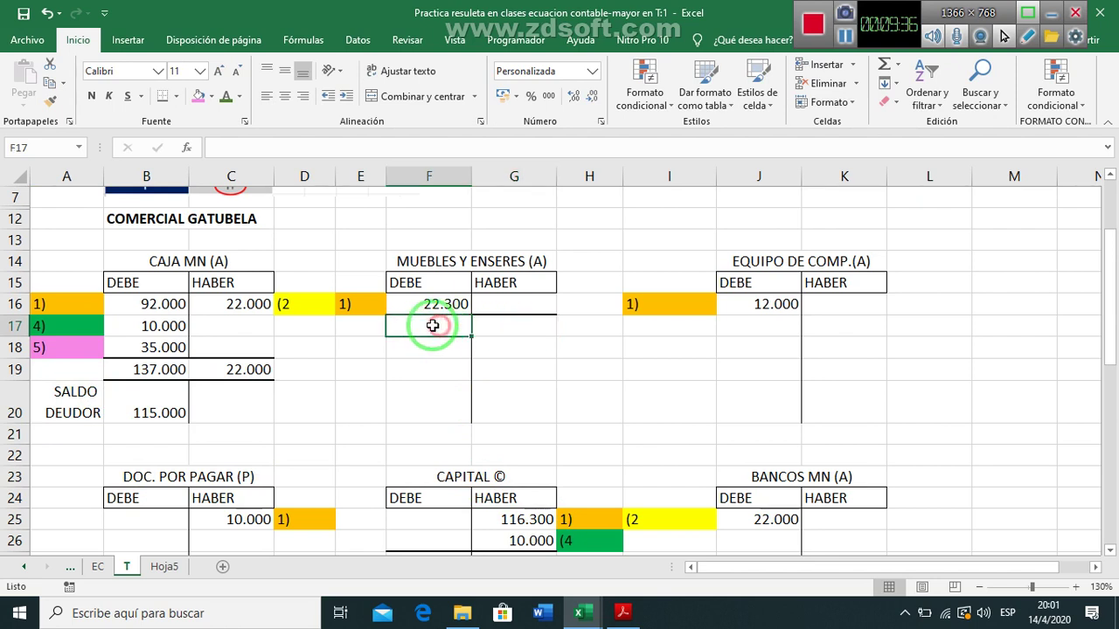
click(75, 395)
key(ctrl+c)
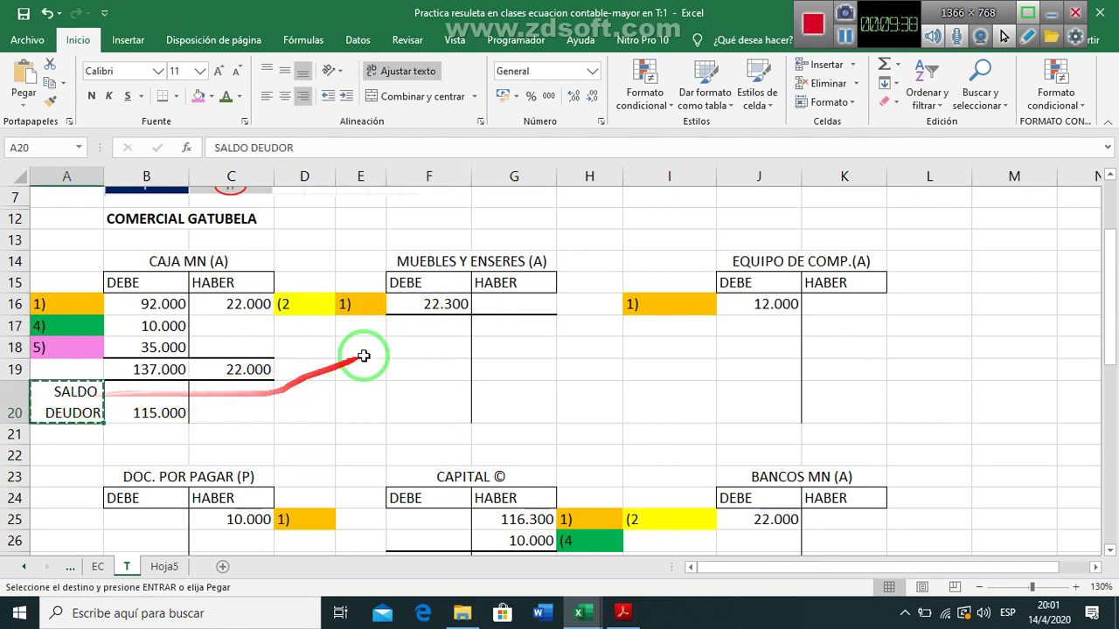
click(362, 328)
key(ctrl+v)
Set the MUEBLES Y ENSERES balance in F17 to refer to the DEBE amount in F16.
click(423, 333)
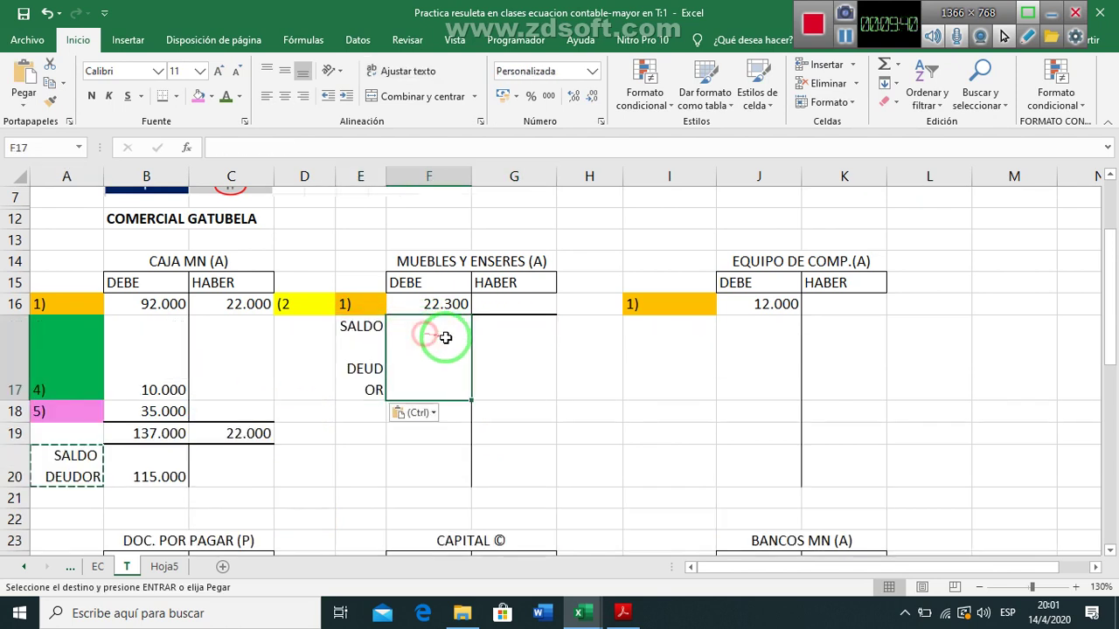
key(Escape)
text(=)
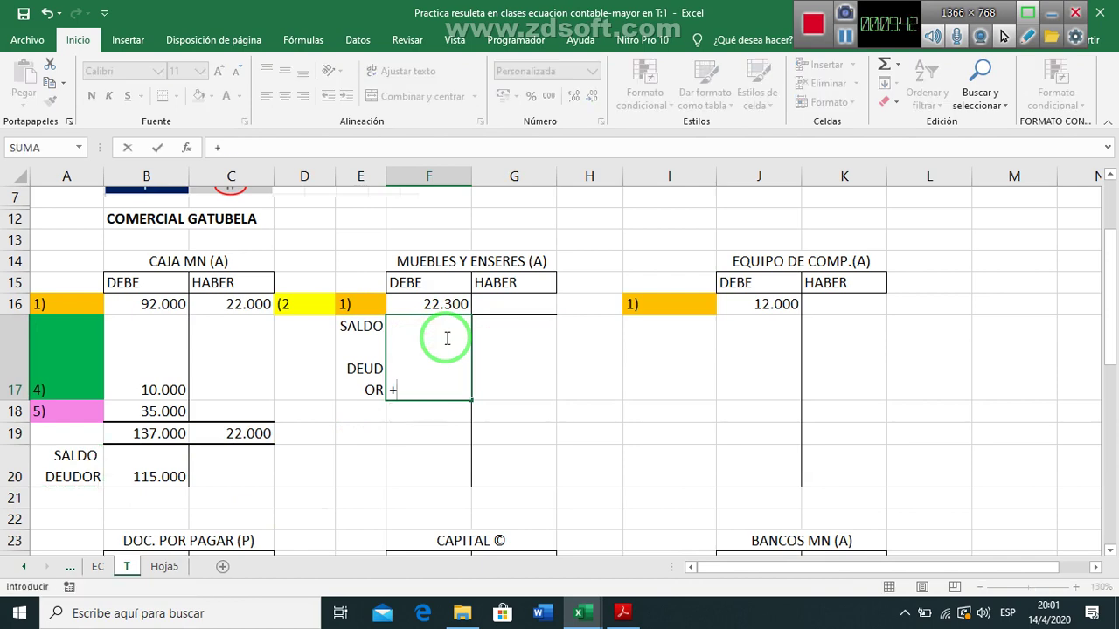
key(Up)
key(Return)
Total the HABER entries G25:G26 of the CAPITAL T-account in G27.
scroll(529, 433, down, 2)
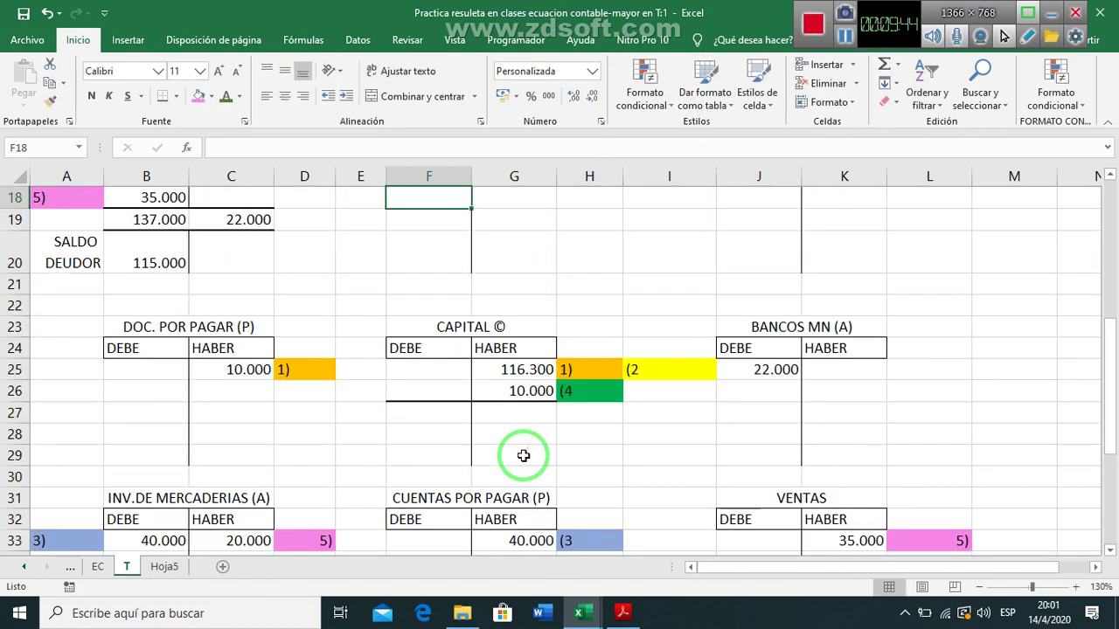
click(516, 414)
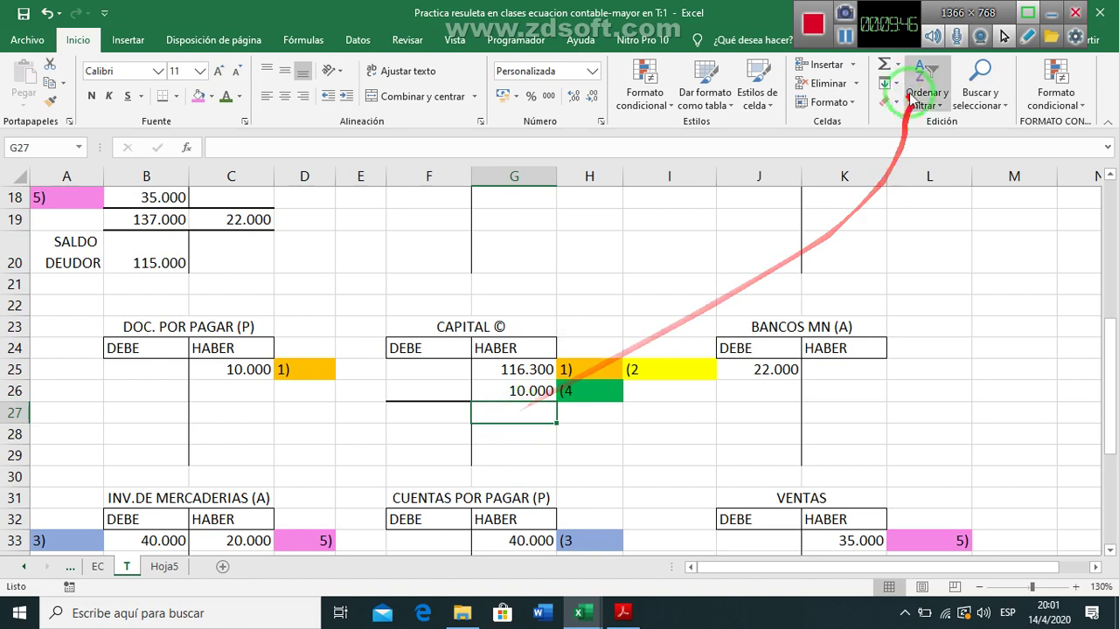
click(885, 66)
key(Return)
key(Up)
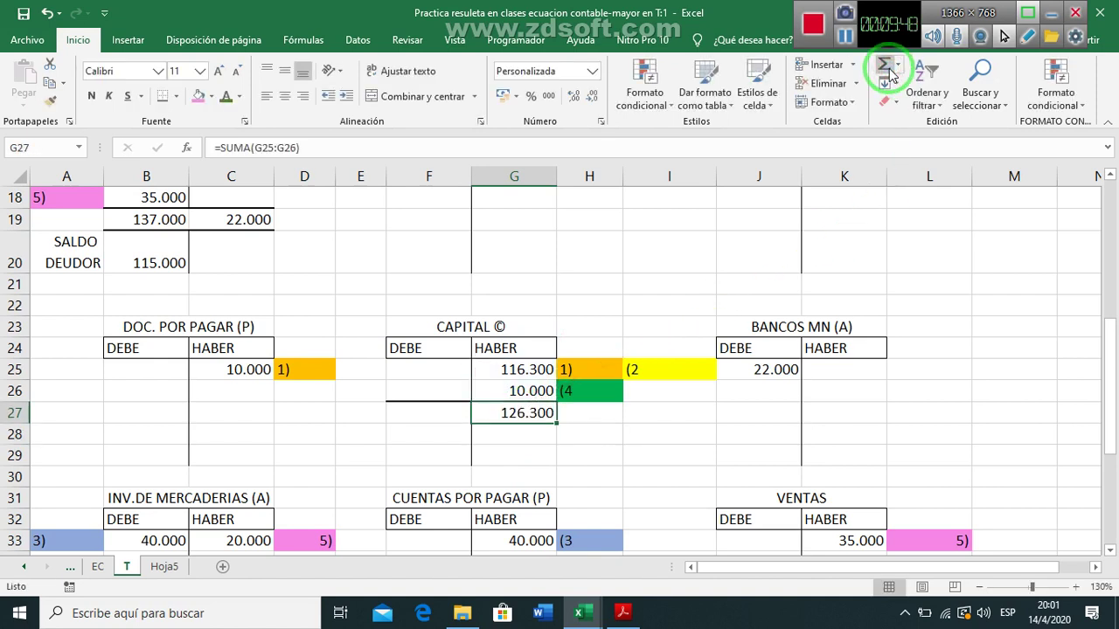
Copy the CAPITAL total formula to the DEBE side in F27 and apply a thick bottom border to F27:G27.
key(ctrl+c)
key(Left)
key(Return)
key(shift+Right)
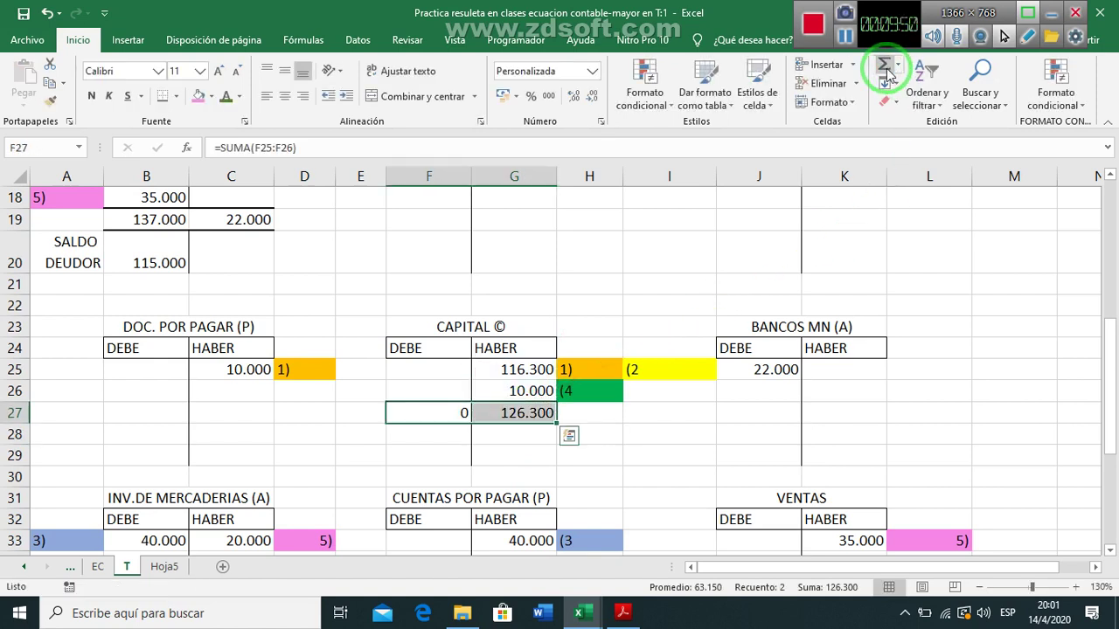
click(163, 100)
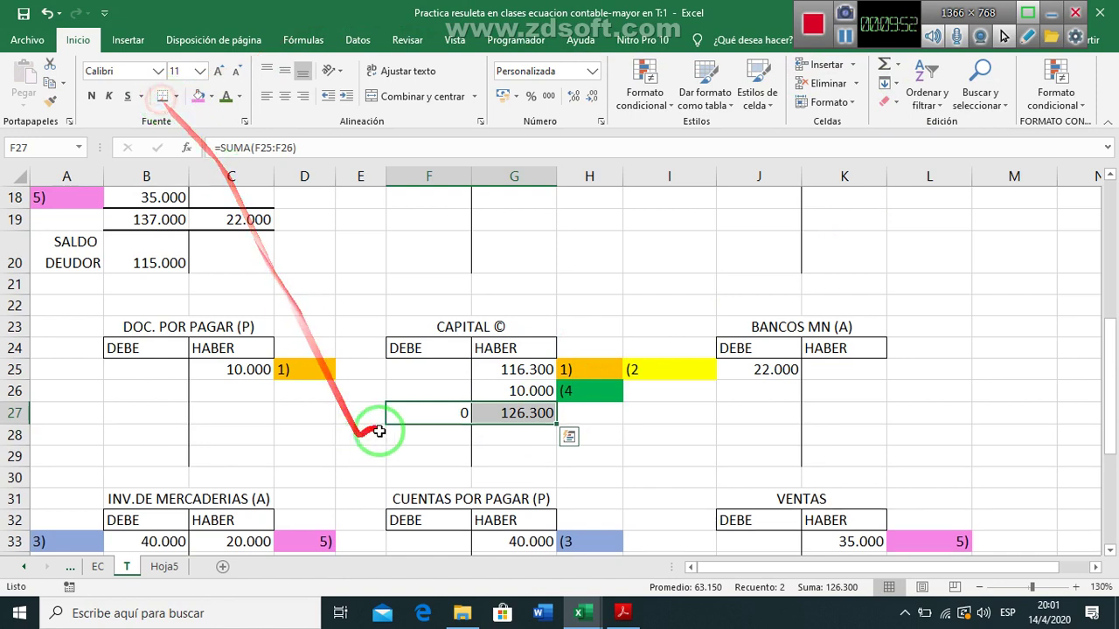
Set the CAPITAL balance in G28 to refer to the HABER total in G27.
click(531, 437)
text(=)
key(Up)
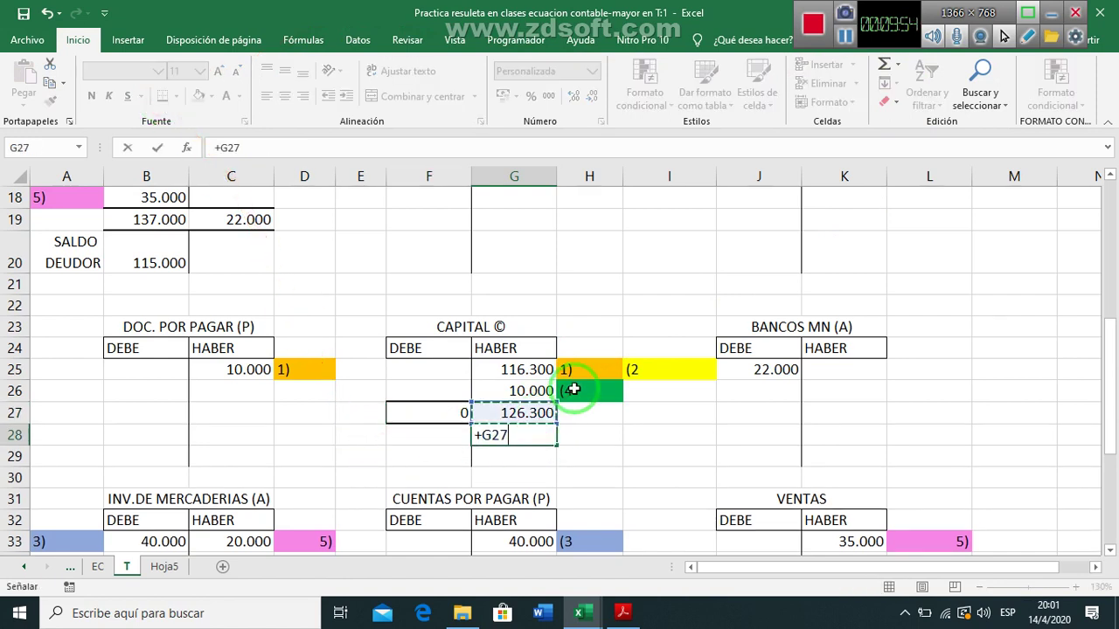
key(Tab)
Label the CAPITAL balance SALDO ACREEDOR in H28.
text(SAÑ)
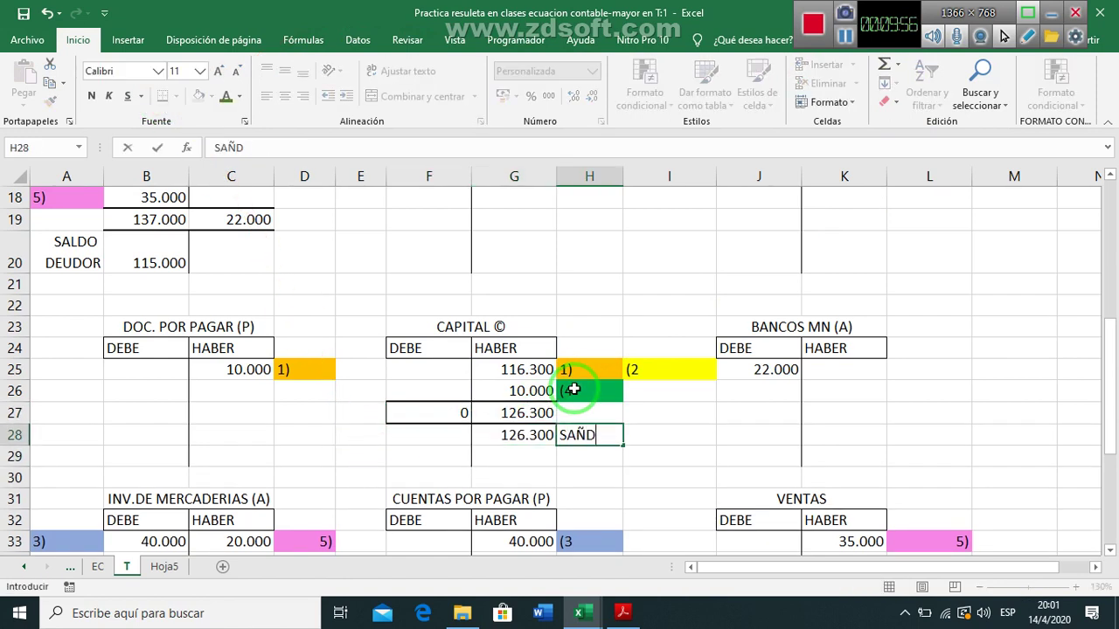
key(BackSpace)
key(BackSpace)
text(LDO AVREE)
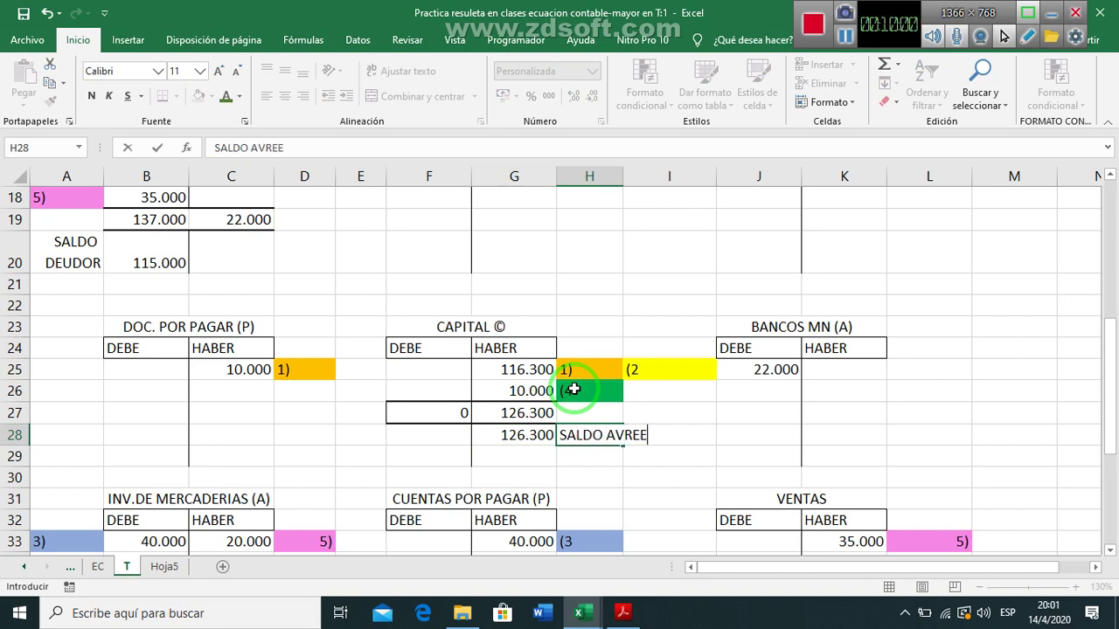
text(DOR)
key(BackSpace)
key(BackSpace)
key(BackSpace)
key(BackSpace)
key(BackSpace)
key(BackSpace)
key(BackSpace)
text(CREEDOR)
key(Return)
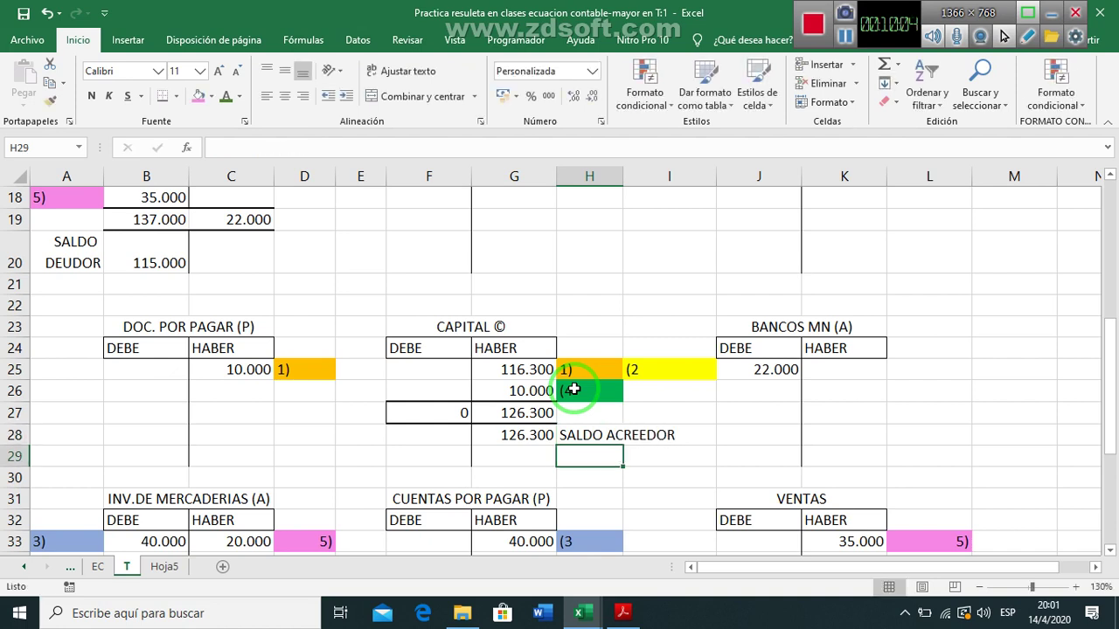